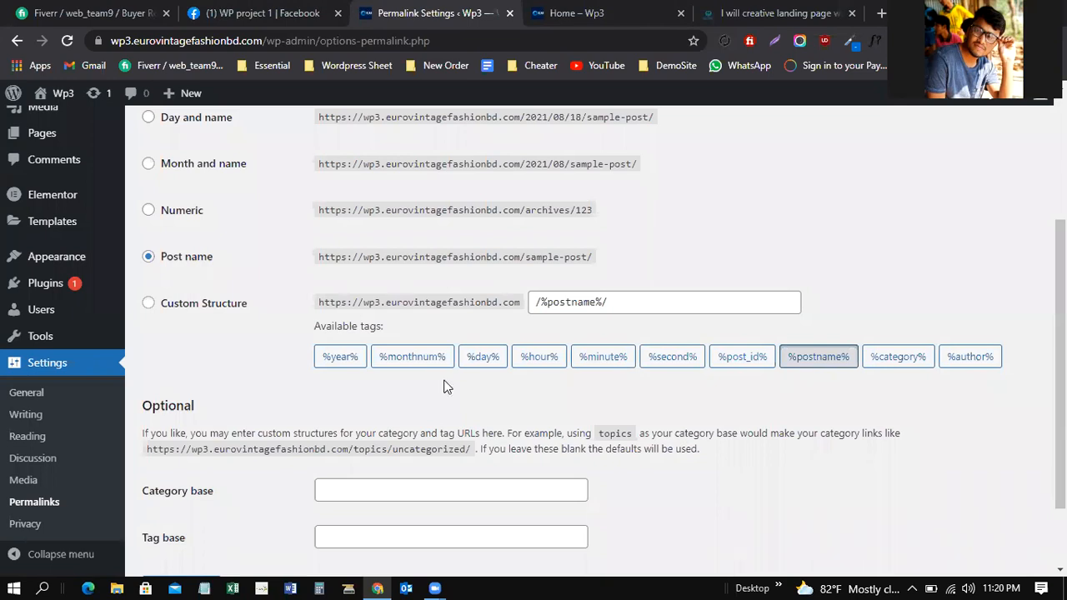
# Step: Open the theme management page from the WordPress dashboard and go to the catalogue for adding new themes
pyautogui.scroll(3, 264, 293)
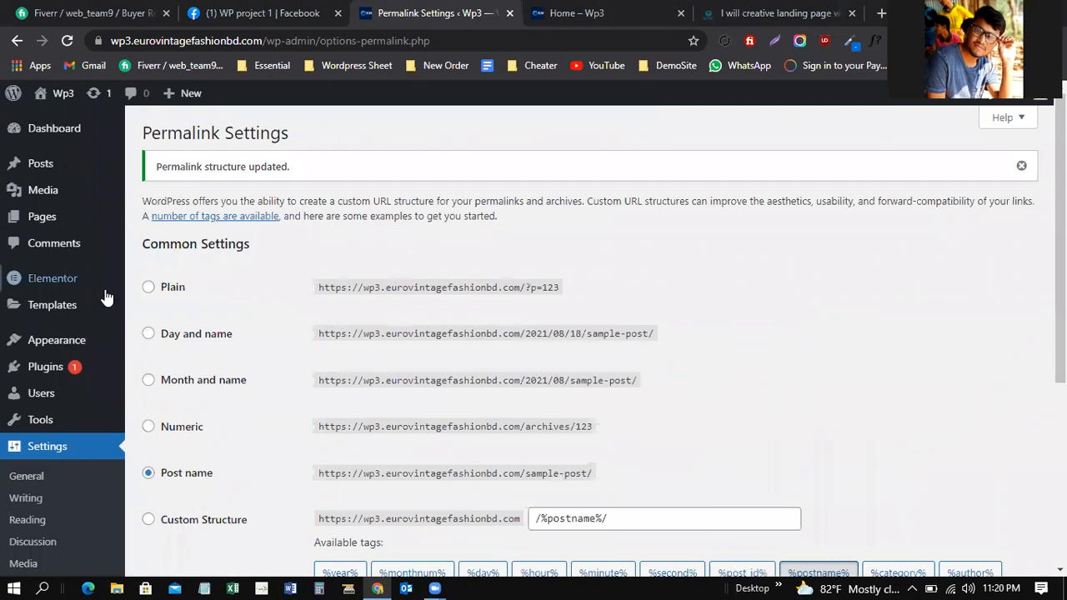
pyautogui.moveTo(203, 271)
pyautogui.click(48, 133)
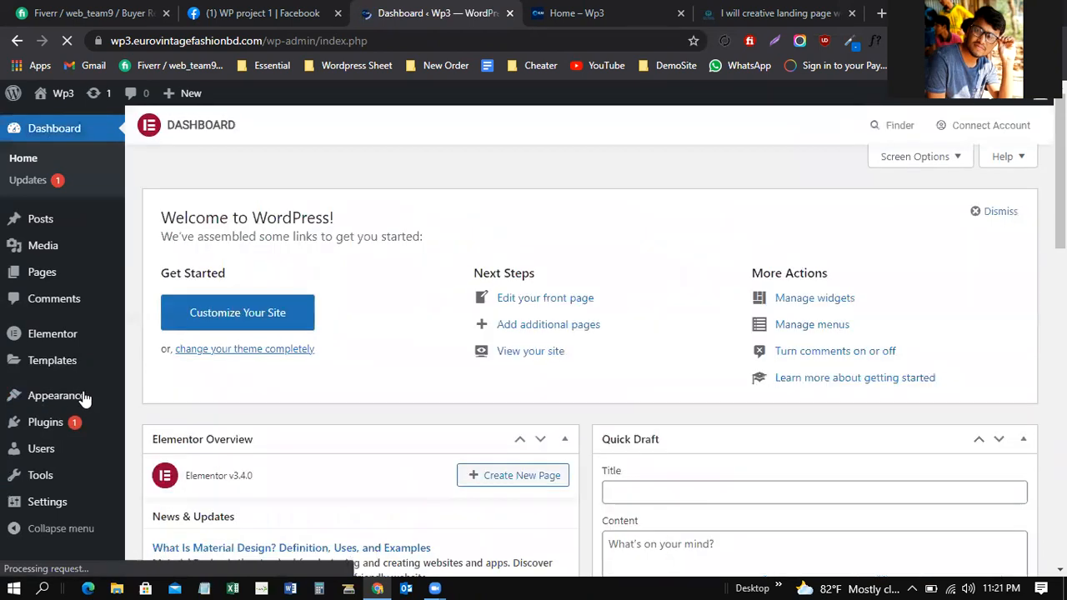
pyautogui.moveTo(176, 398)
pyautogui.click(159, 401)
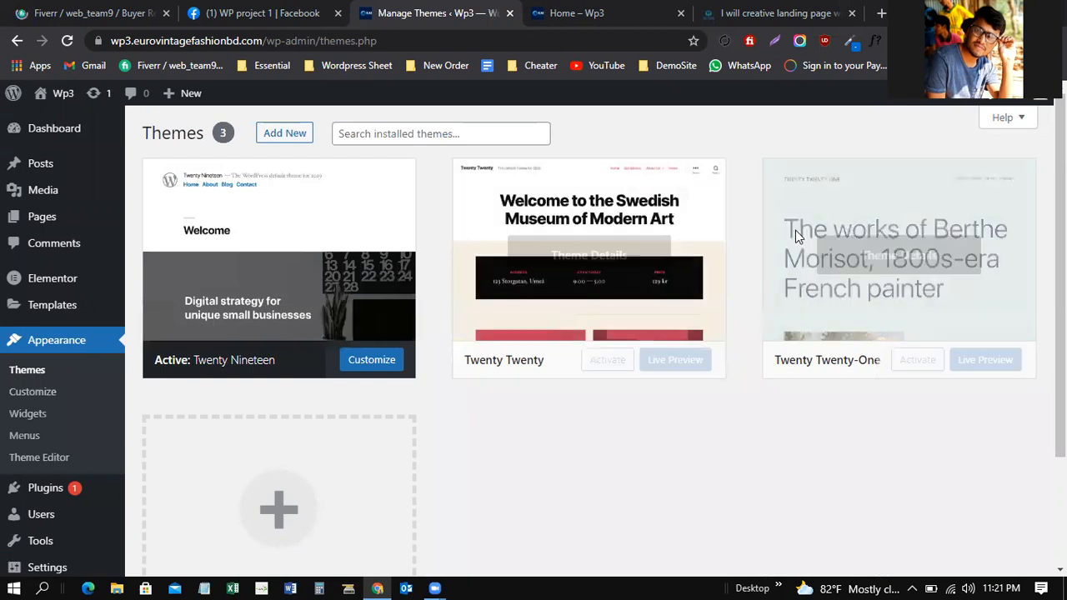
pyautogui.click(281, 133)
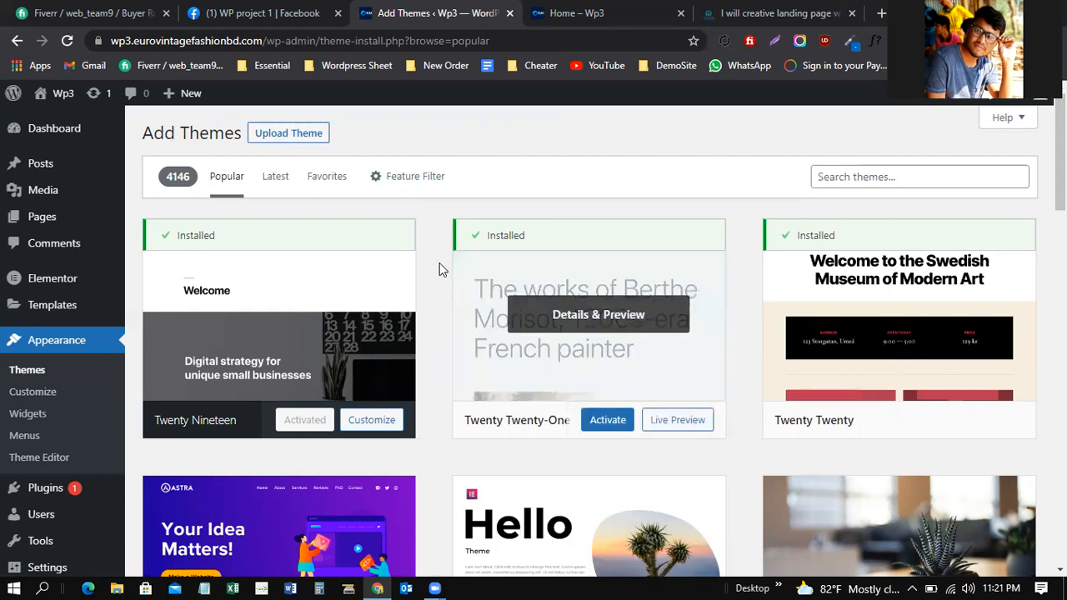
# Step: Install the Astra theme from the popular themes and activate it on the site
pyautogui.scroll(-3, 197, 241)
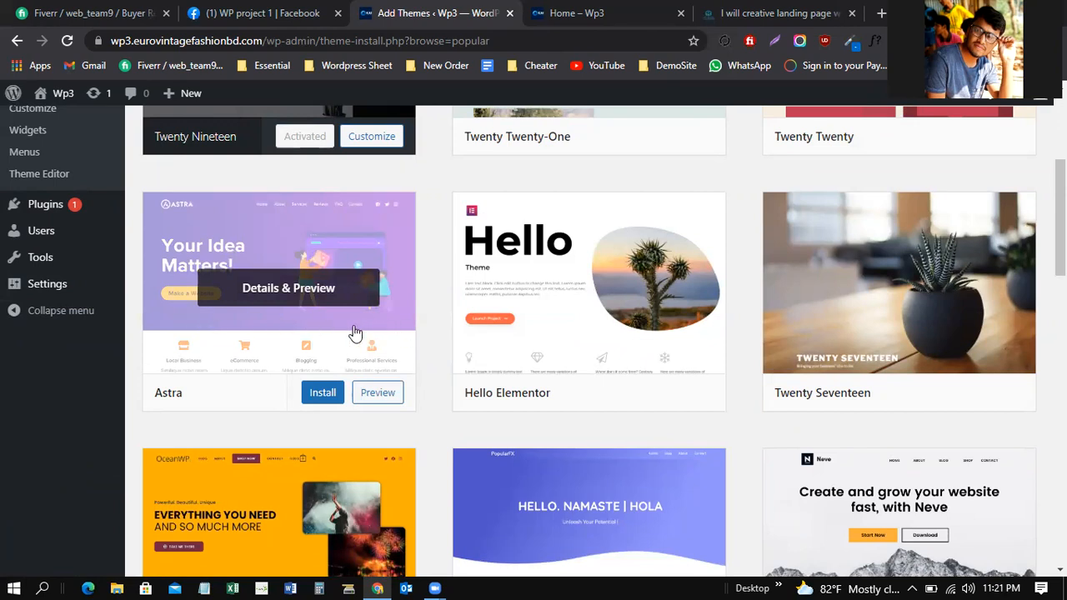
pyautogui.click(323, 395)
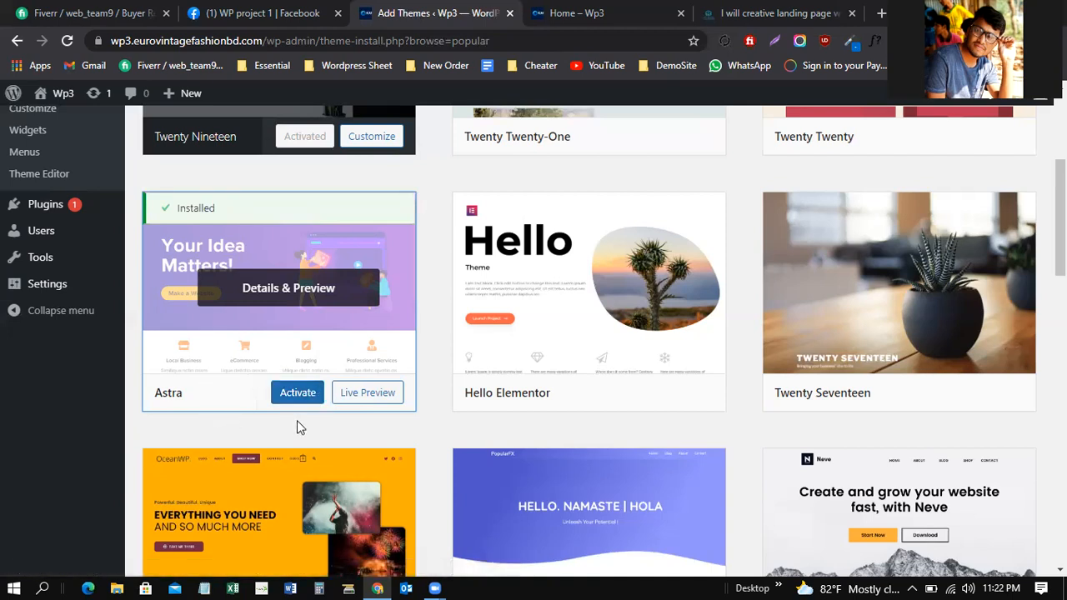
pyautogui.click(298, 395)
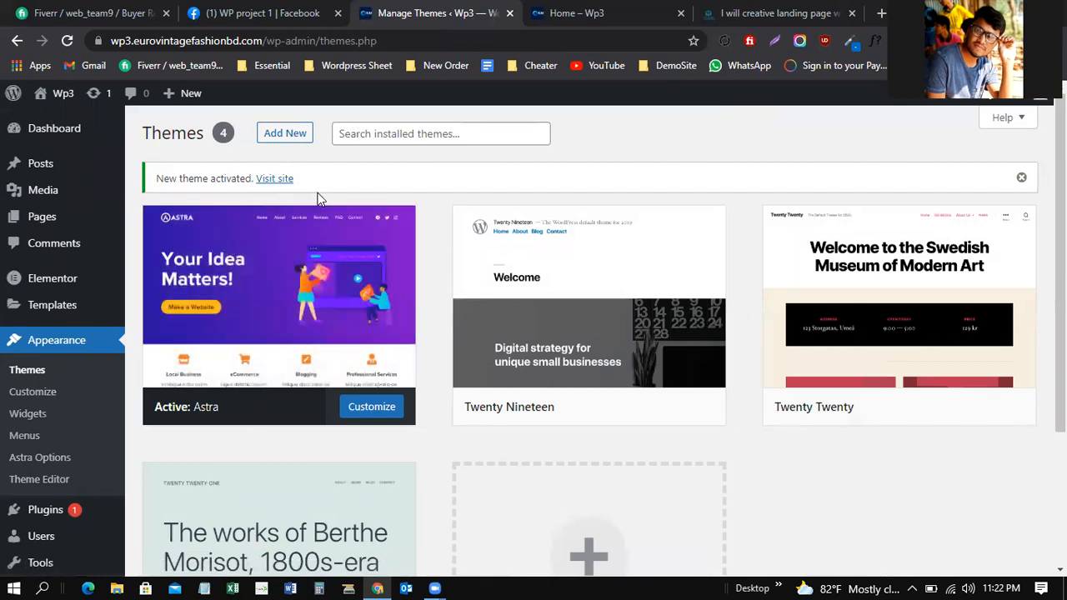
# Step: Open the live site in a new browser tab, closing the old Home and landing page gig tabs, and look over its home page
pyautogui.rightClick(271, 179)
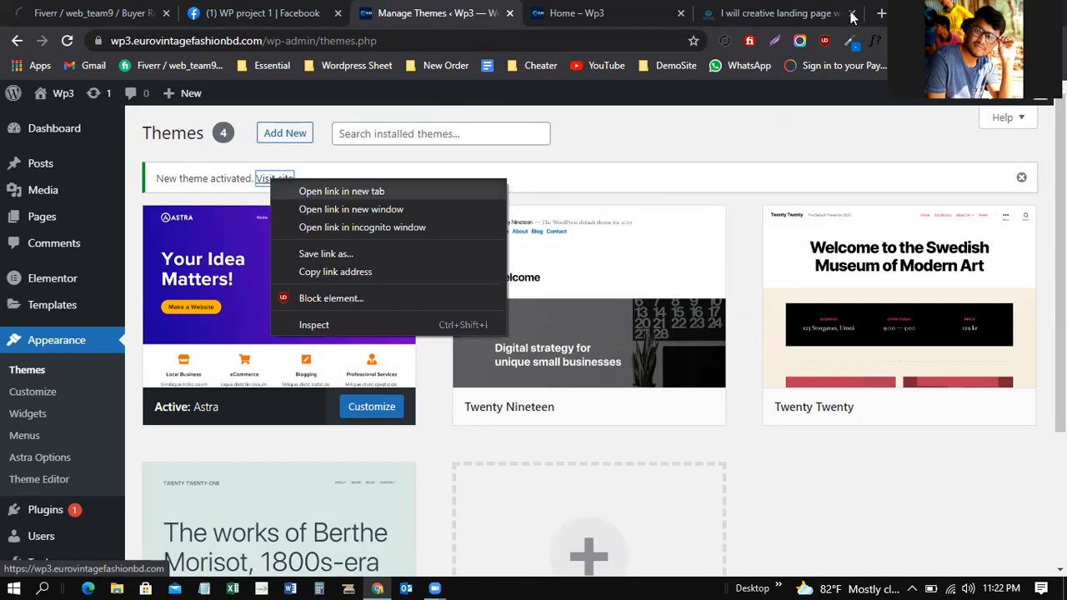
pyautogui.click(333, 191)
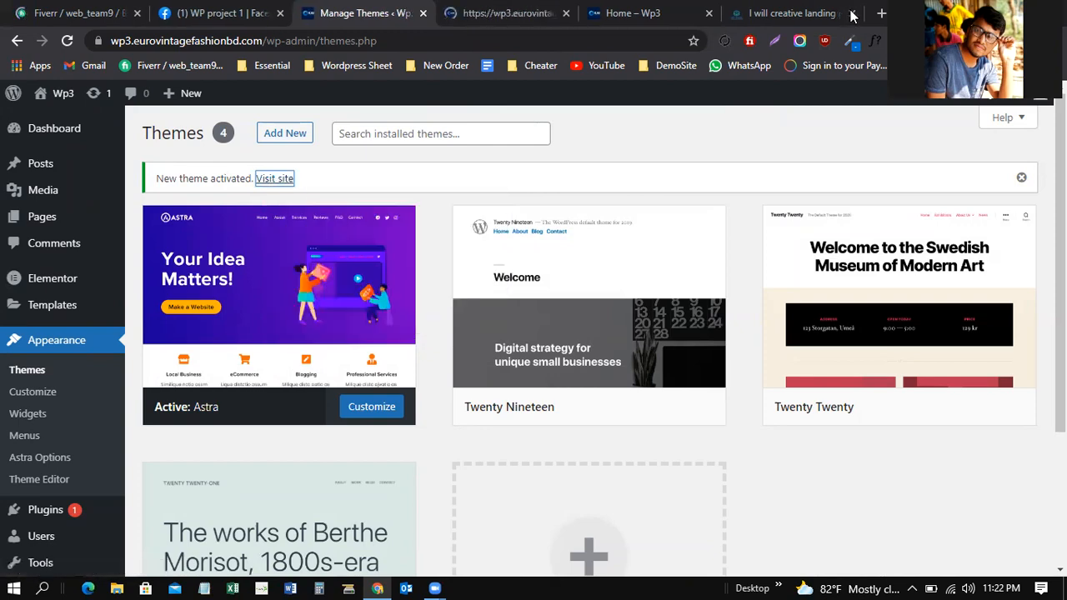
pyautogui.click(850, 13)
pyautogui.click(670, 10)
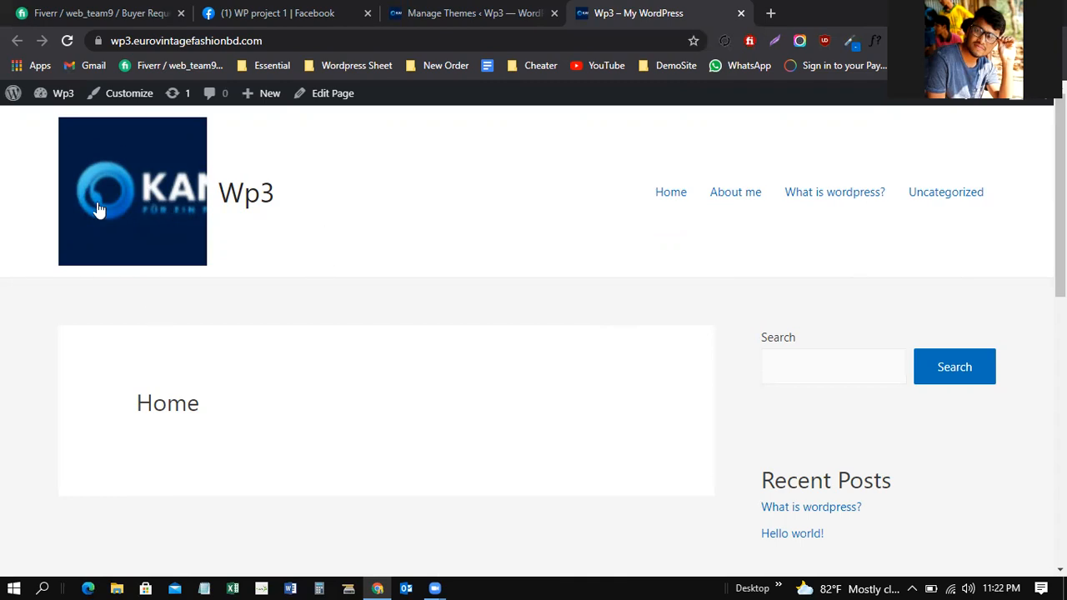
pyautogui.scroll(-3, 383, 297)
pyautogui.scroll(3, 384, 297)
# Step: Return to the WordPress admin dashboard and open the Astra Options page
pyautogui.click(452, 8)
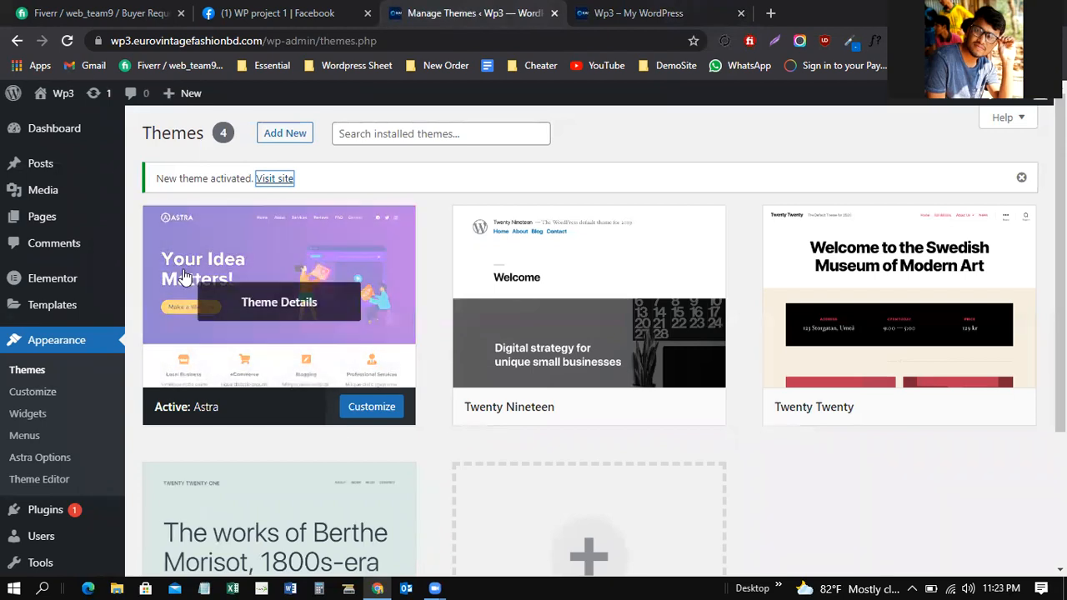
pyautogui.click(48, 136)
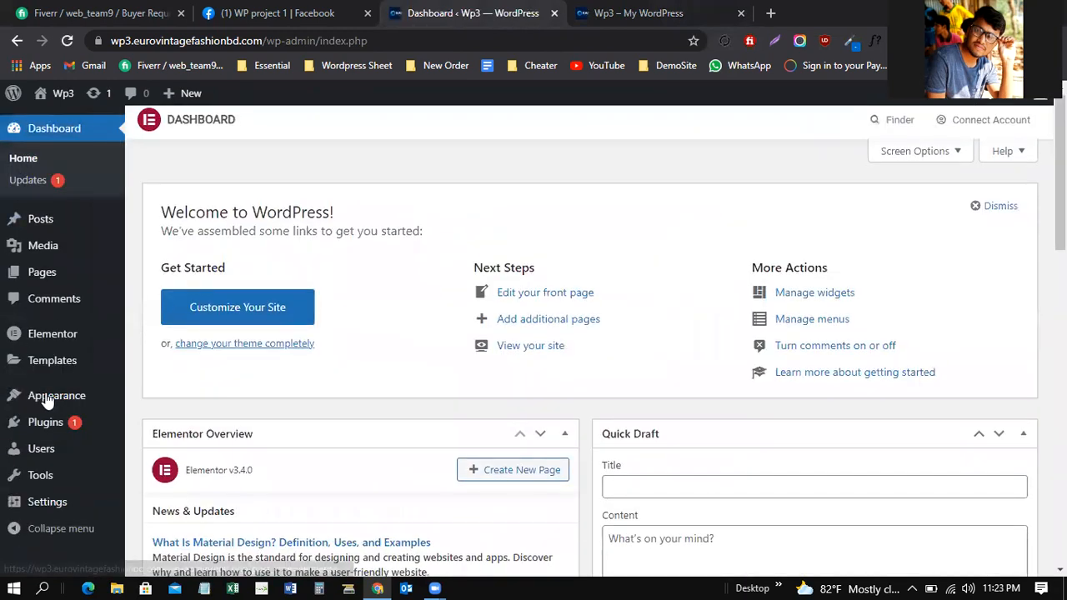
pyautogui.moveTo(73, 400)
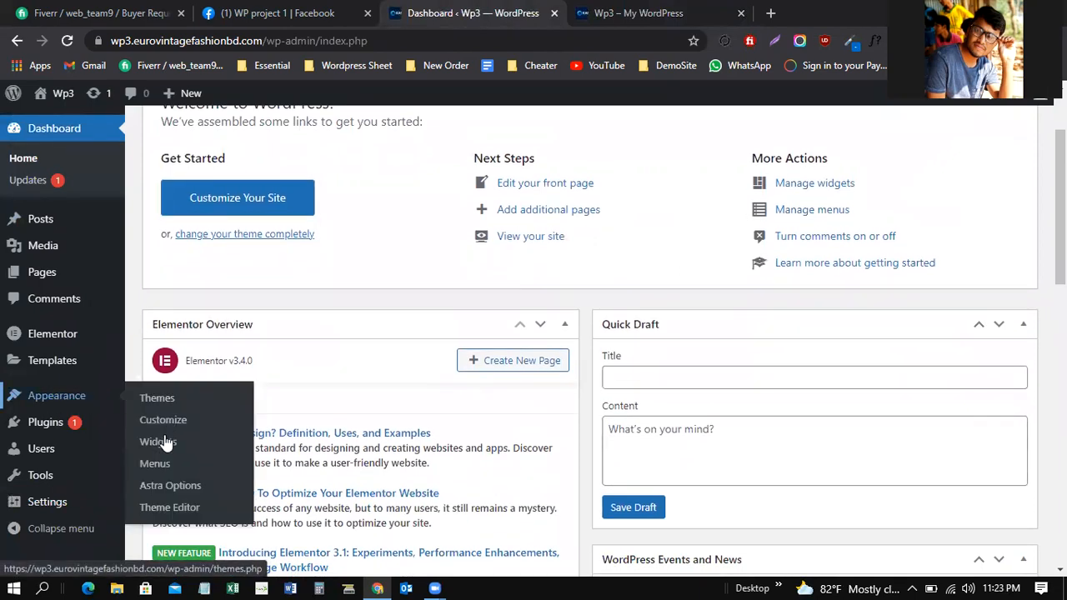
pyautogui.click(173, 491)
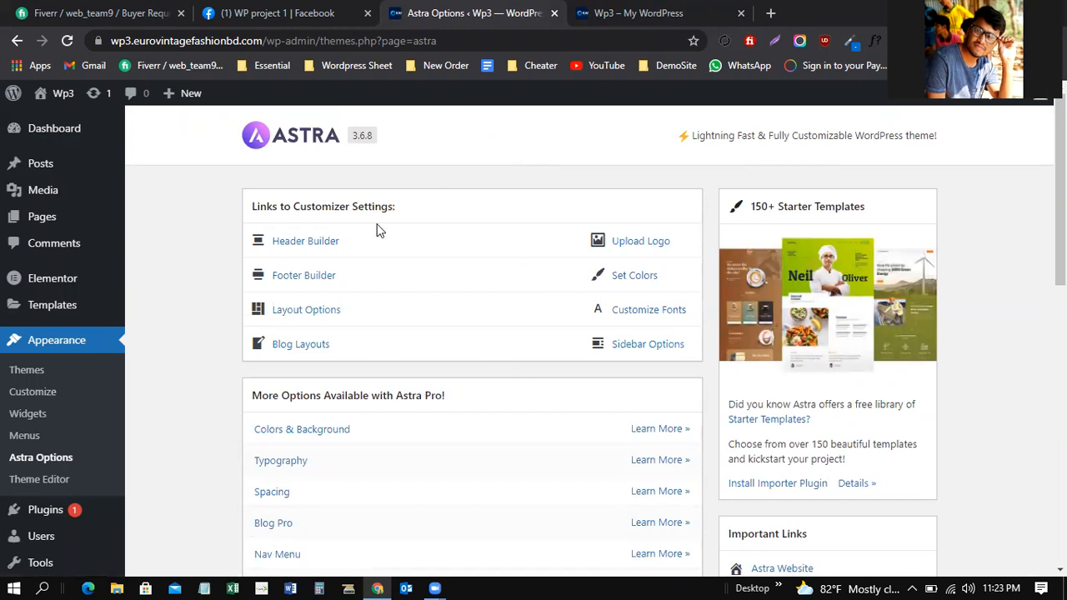
# Step: Examine the Astra Options page, including its customizer links and the list of Astra Pro options
pyautogui.scroll(-4, 329, 397)
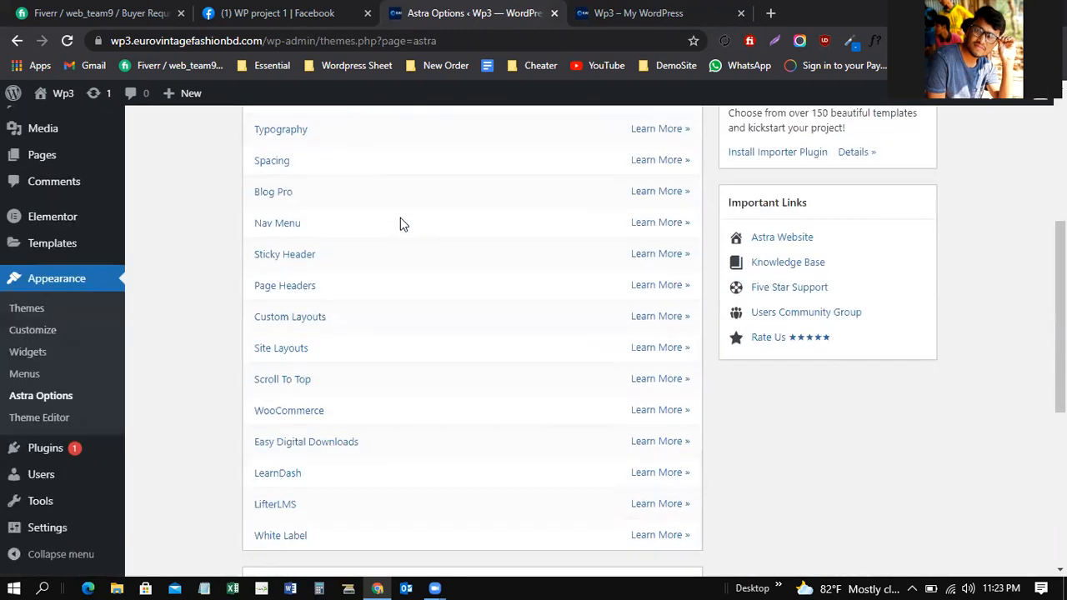
pyautogui.scroll(4, 400, 223)
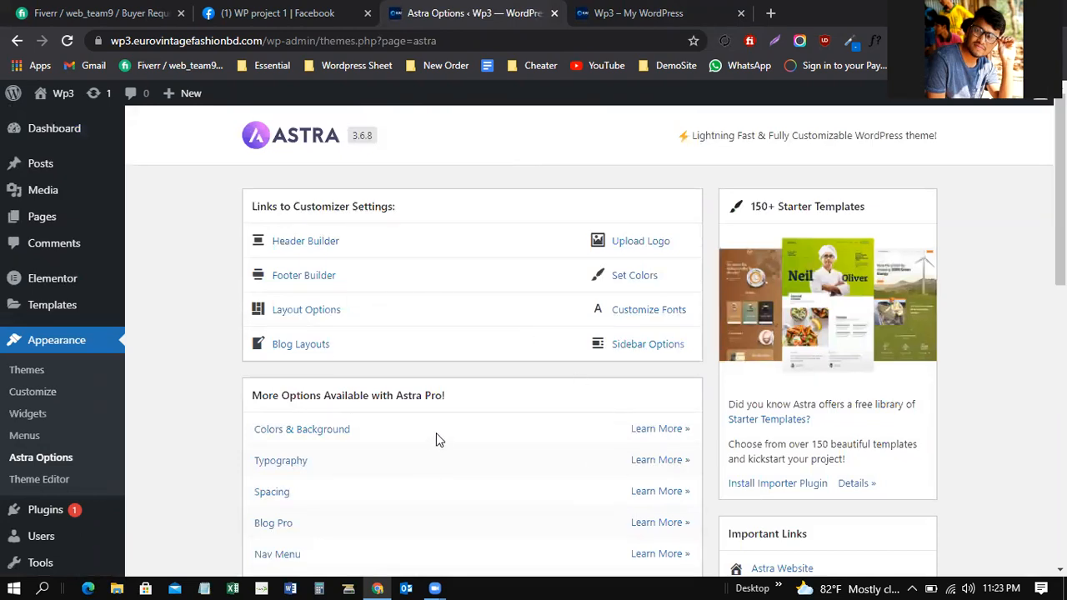
pyautogui.scroll(-4, 436, 434)
pyautogui.scroll(4, 439, 440)
pyautogui.scroll(-3, 559, 376)
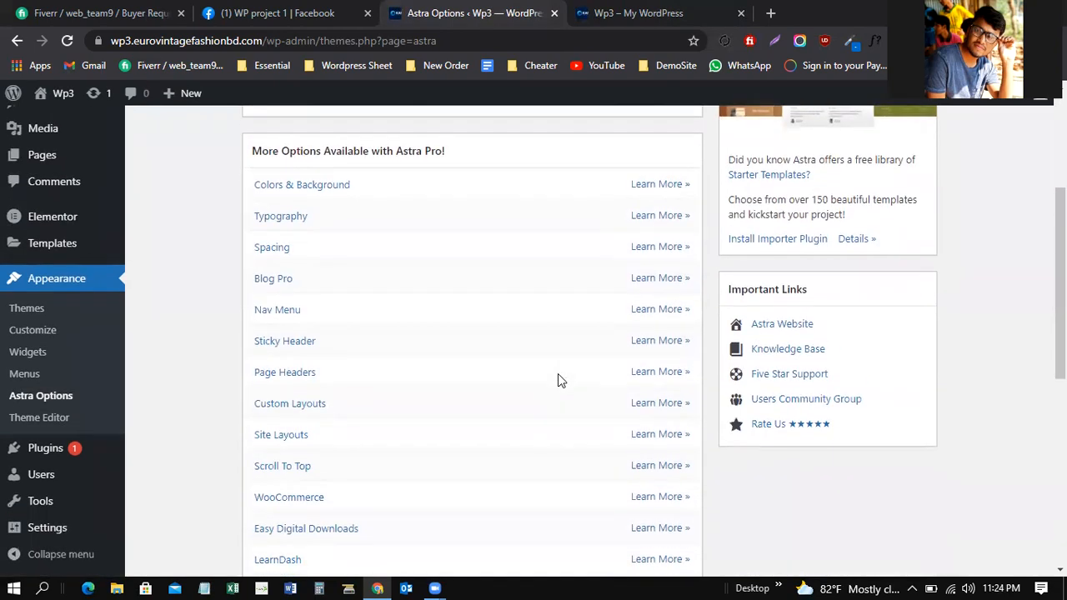
pyautogui.scroll(2, 560, 380)
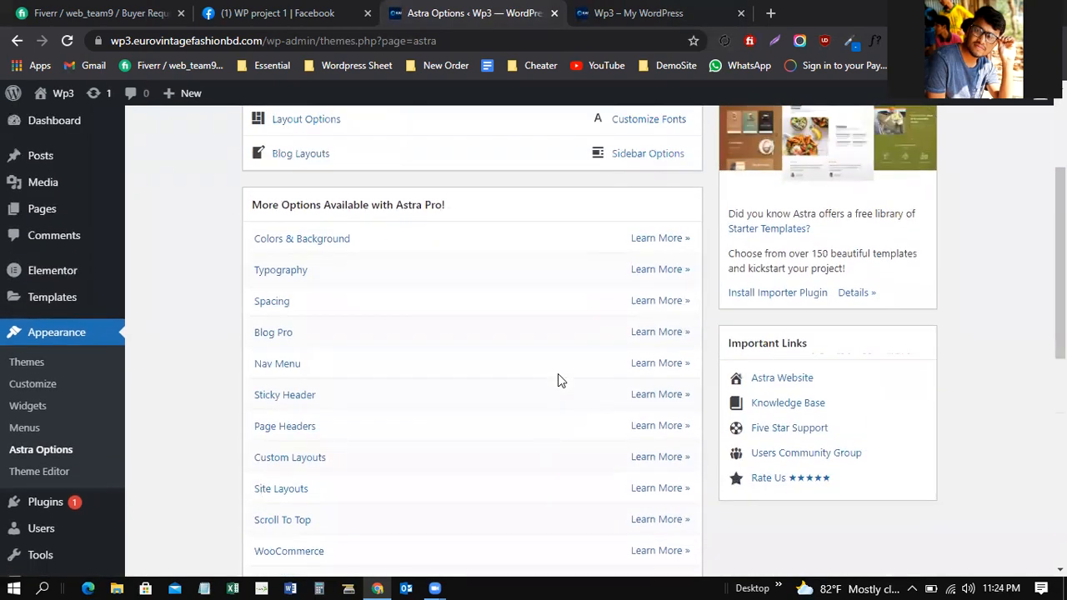
pyautogui.scroll(2, 557, 380)
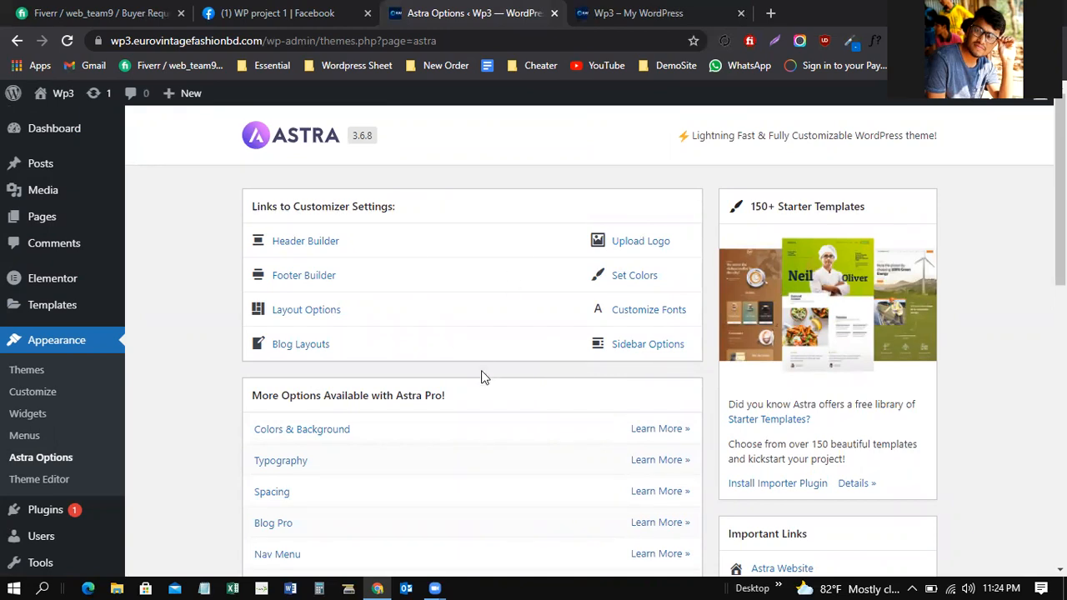
# Step: Open Astra's free Starter Templates library from the Astra Options page and highlight its main heading
pyautogui.scroll(-1, 481, 378)
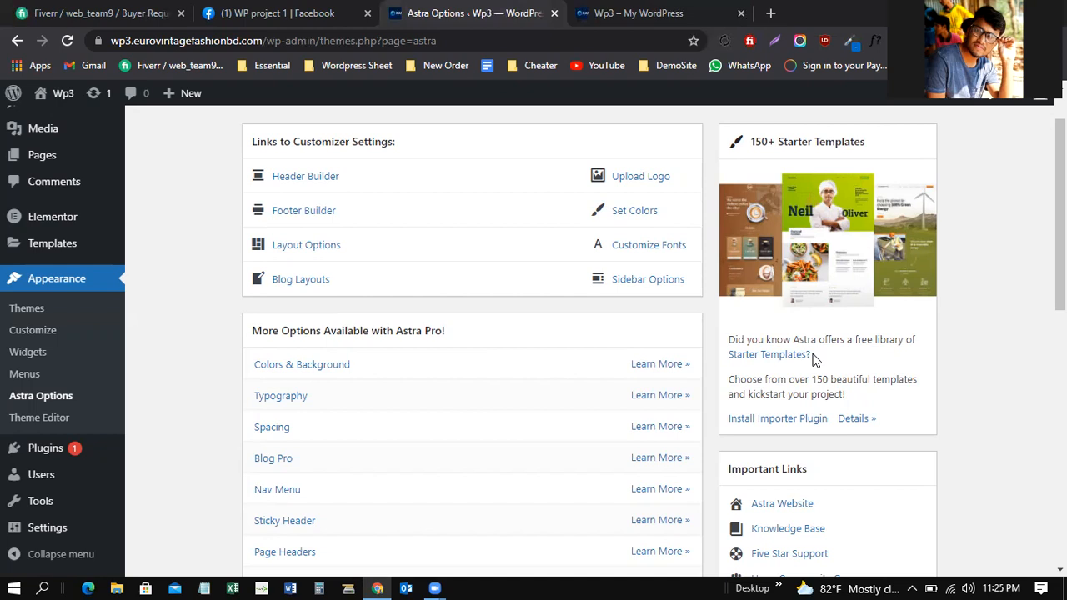
pyautogui.click(756, 356)
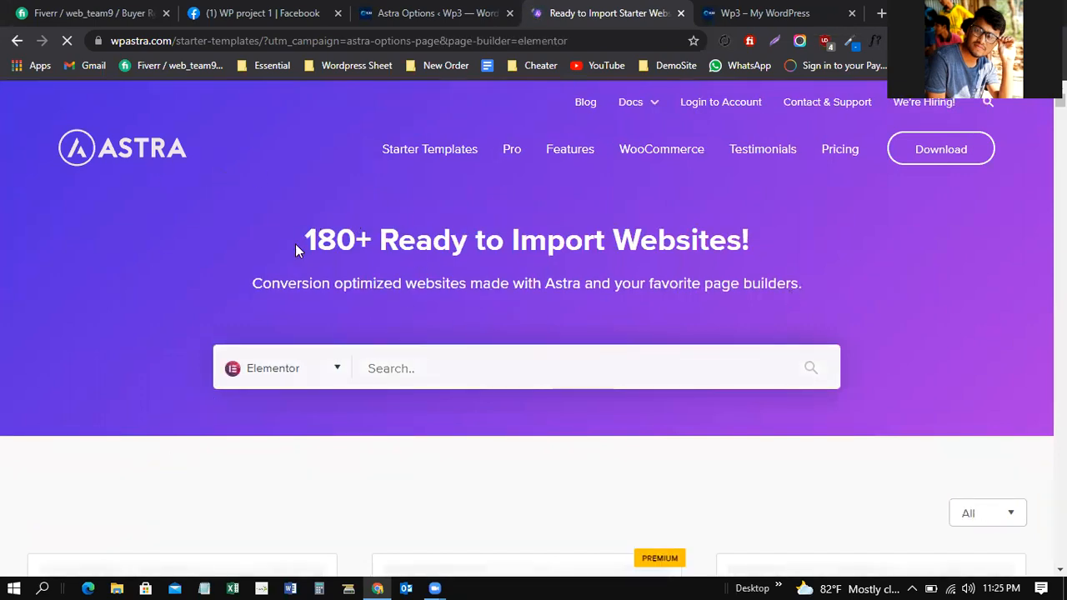
pyautogui.moveTo(310, 238); pyautogui.dragTo(827, 268)
pyautogui.click(329, 230)
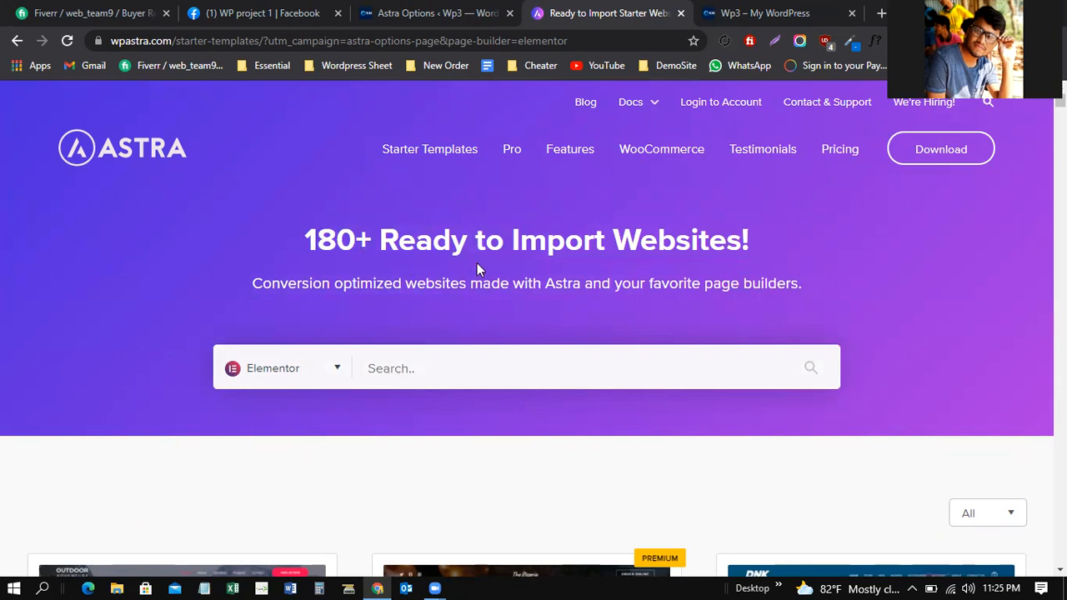
# Step: Browse the Elementor starter templates in the Astra gallery, comparing the free and premium website designs
pyautogui.scroll(-4, 477, 263)
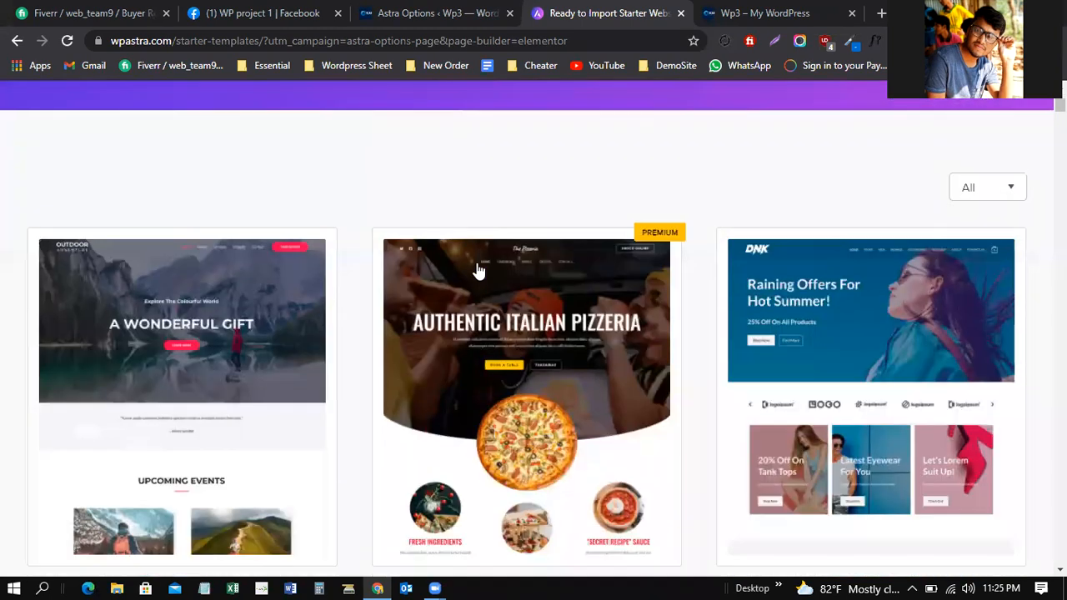
pyautogui.scroll(1, 477, 266)
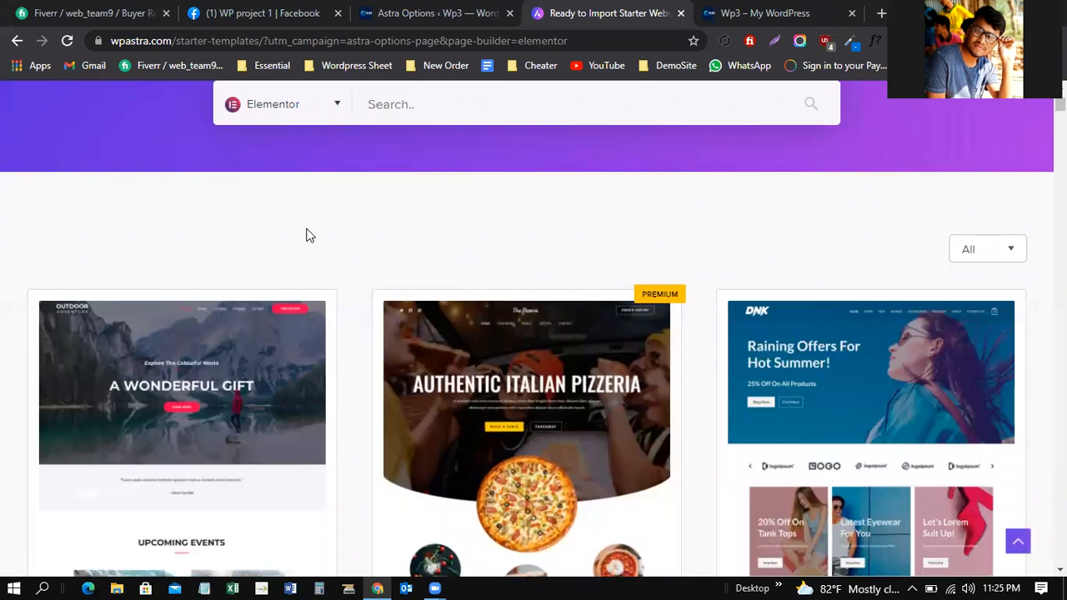
pyautogui.scroll(-3, 505, 247)
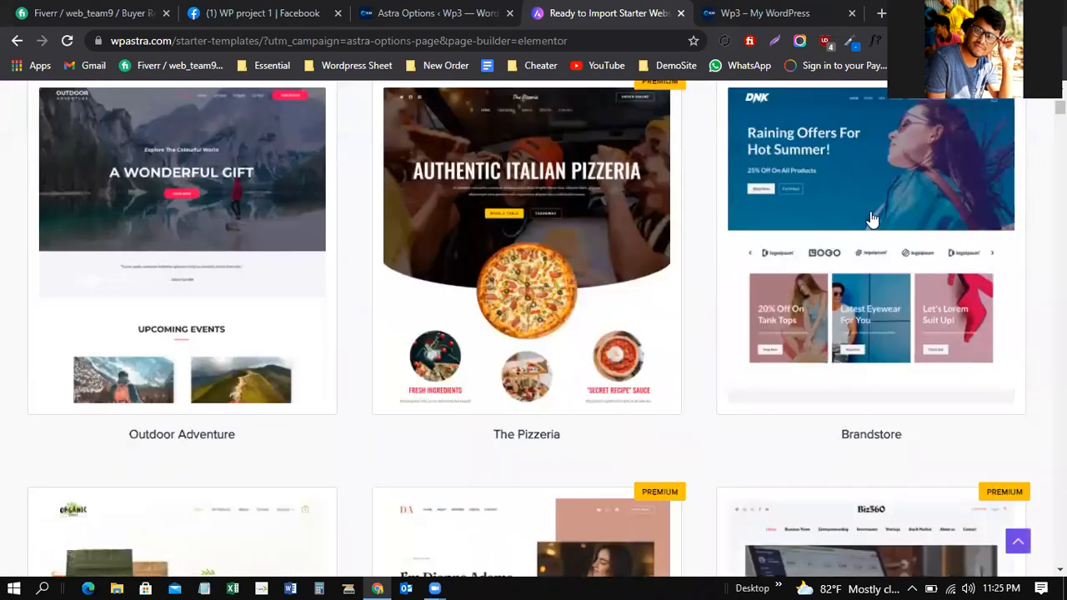
pyautogui.scroll(-1, 408, 302)
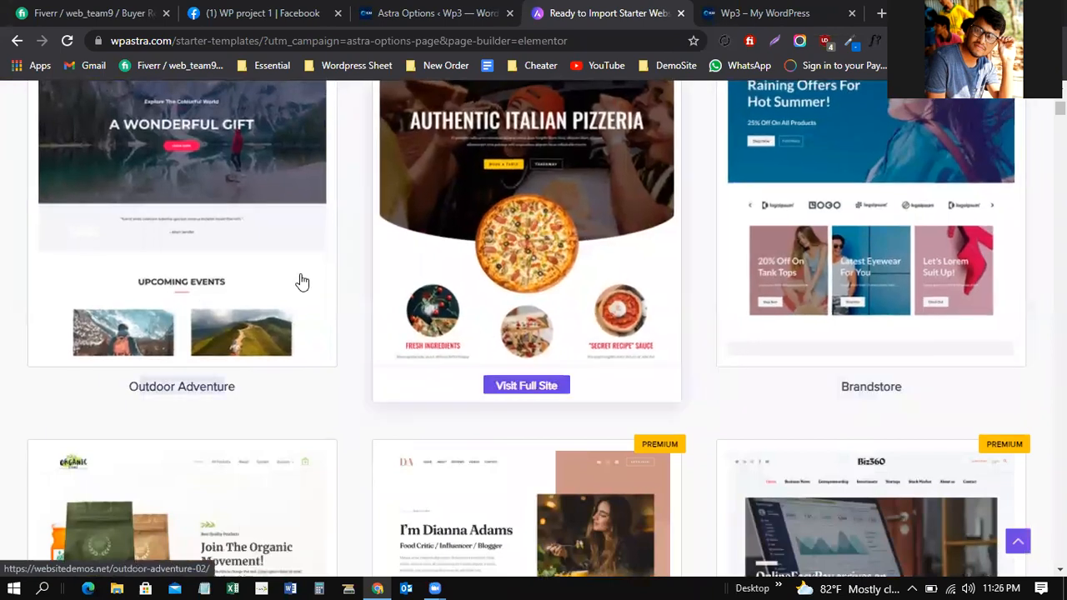
pyautogui.scroll(-2, 372, 289)
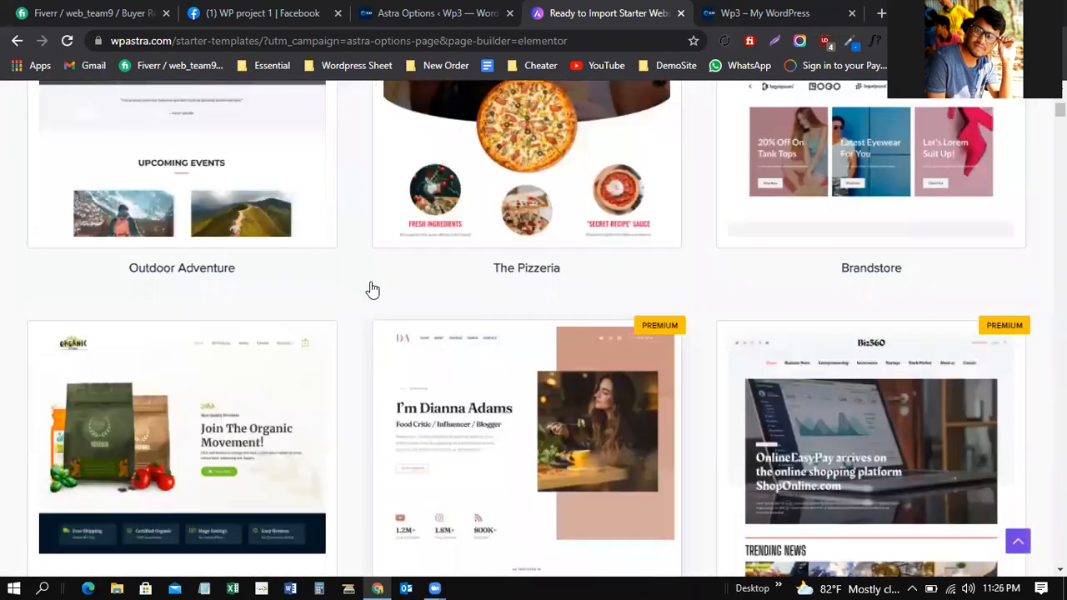
pyautogui.scroll(-2, 95, 266)
pyautogui.scroll(-1, 175, 369)
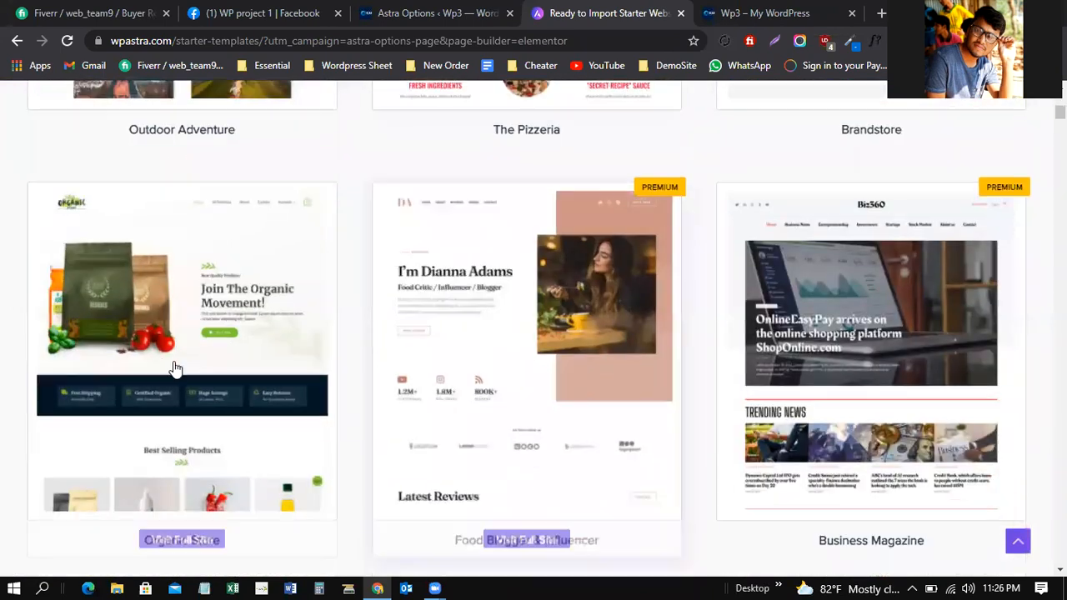
pyautogui.scroll(1, 507, 298)
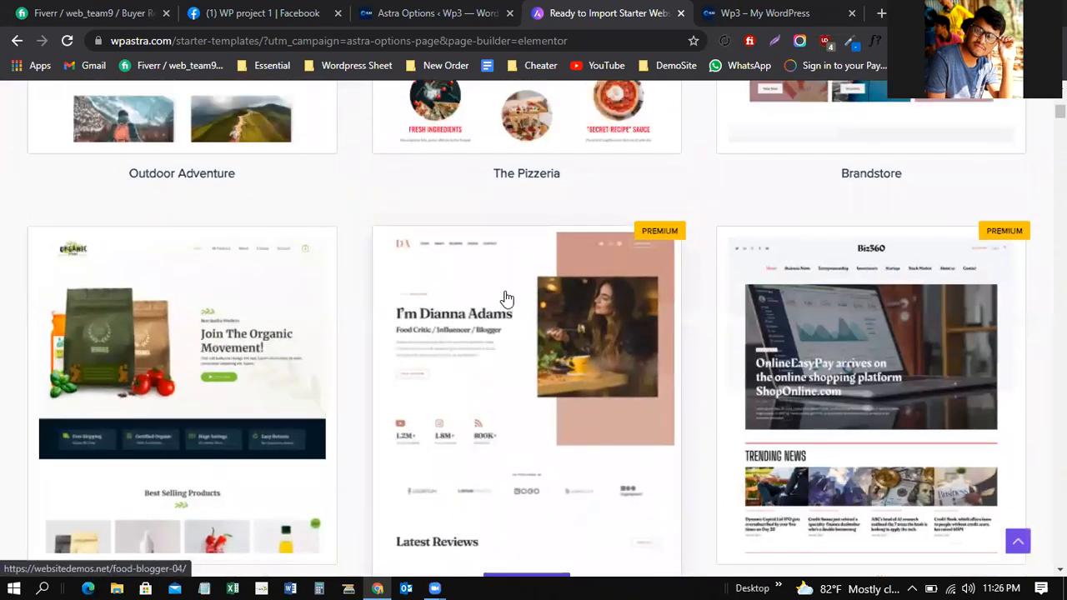
pyautogui.scroll(4, 517, 291)
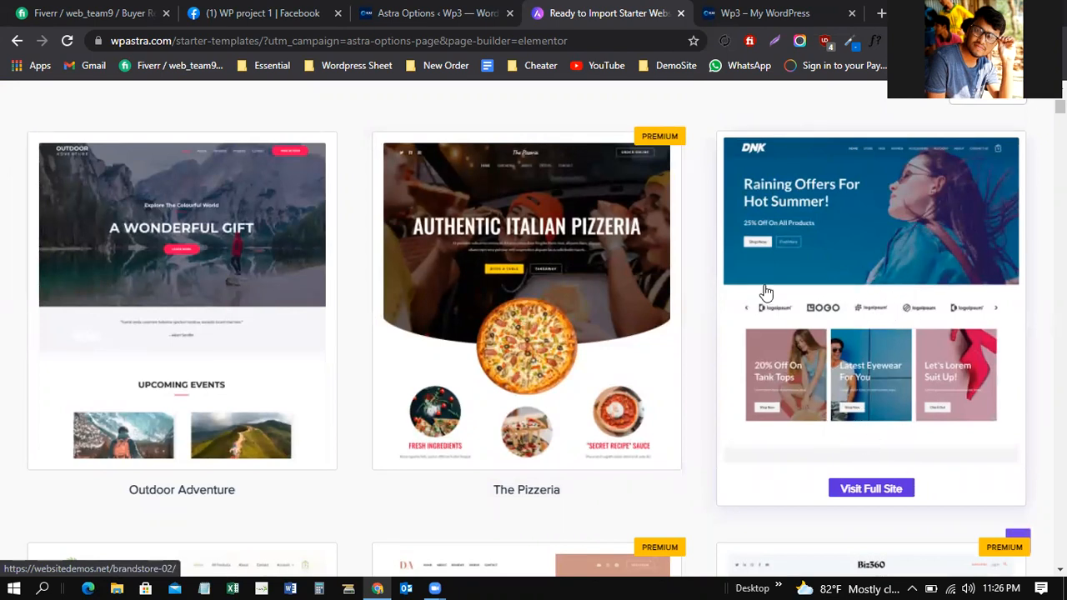
pyautogui.scroll(-5, 666, 355)
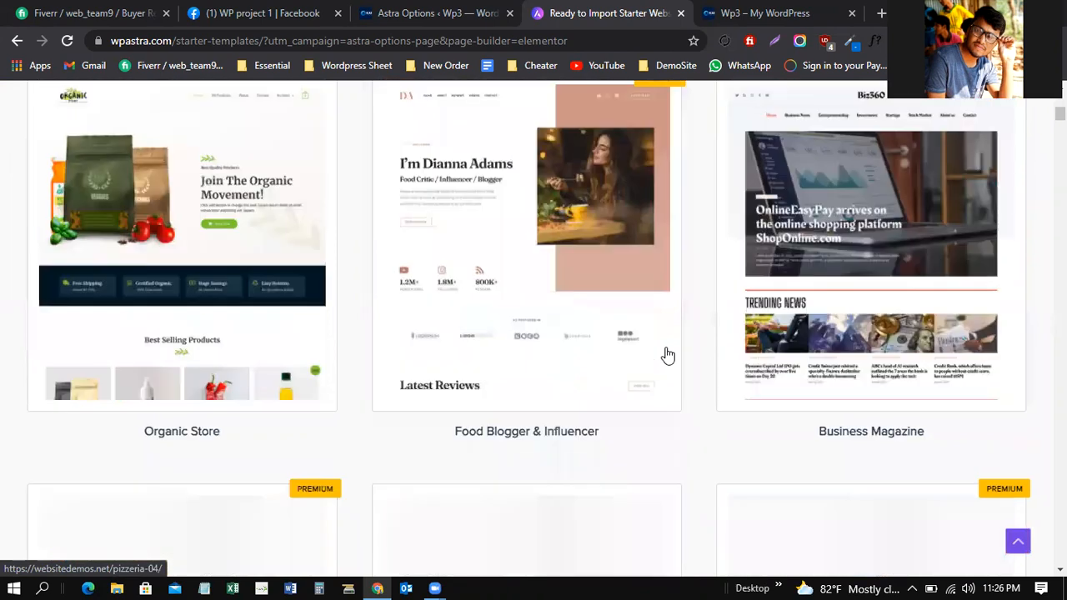
pyautogui.scroll(-6, 712, 281)
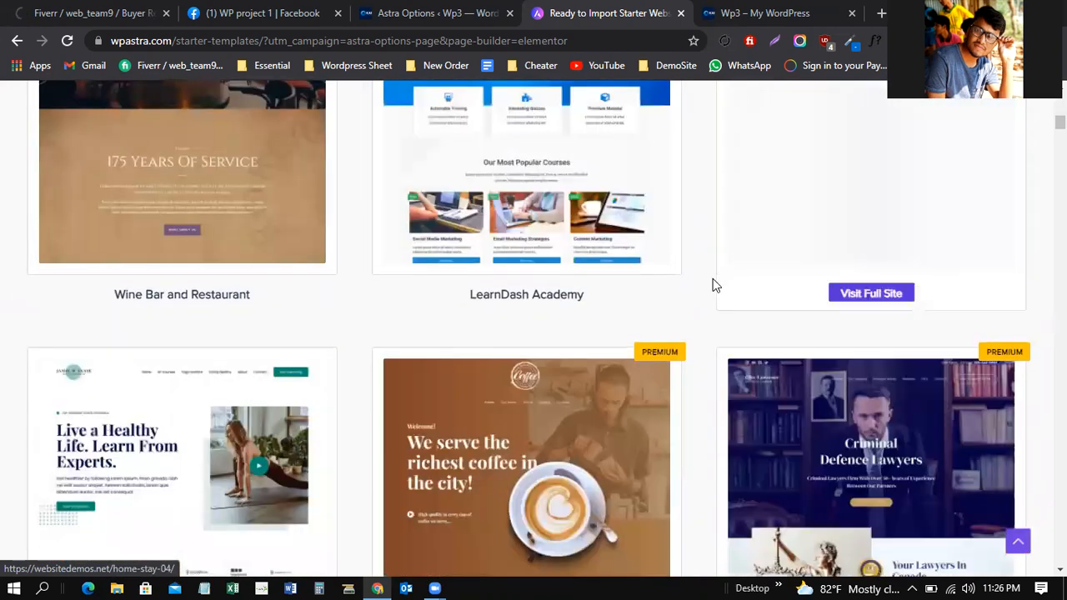
pyautogui.scroll(1, 713, 285)
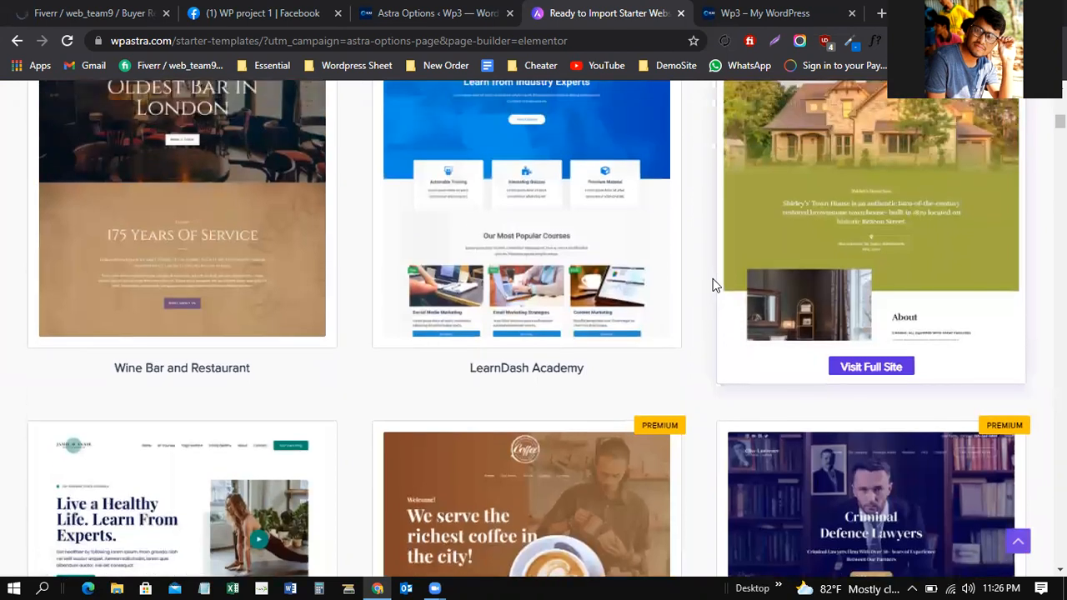
pyautogui.scroll(1, 500, 342)
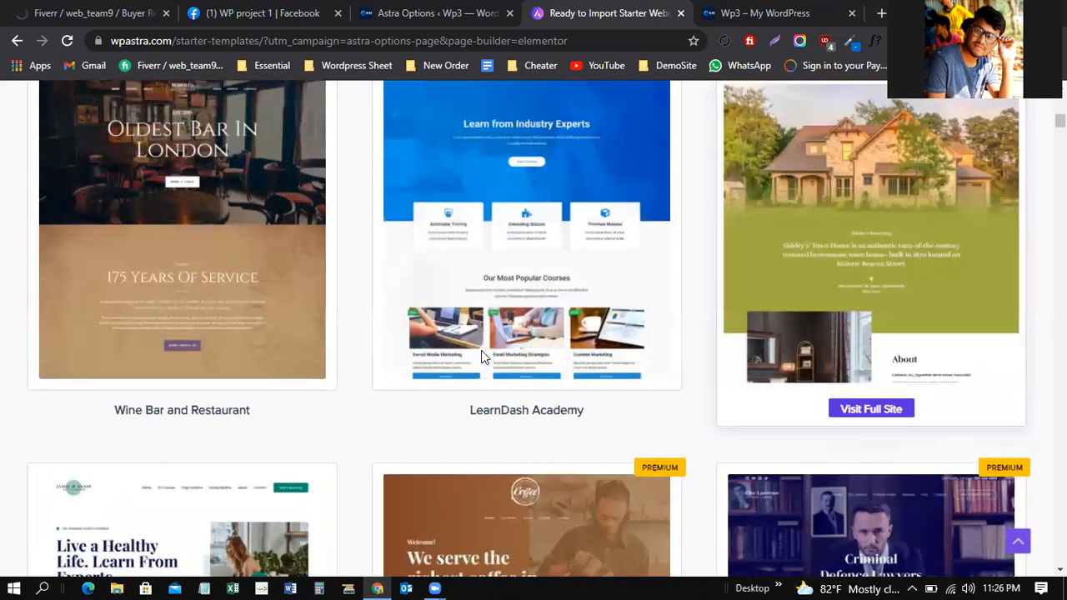
pyautogui.scroll(2, 314, 296)
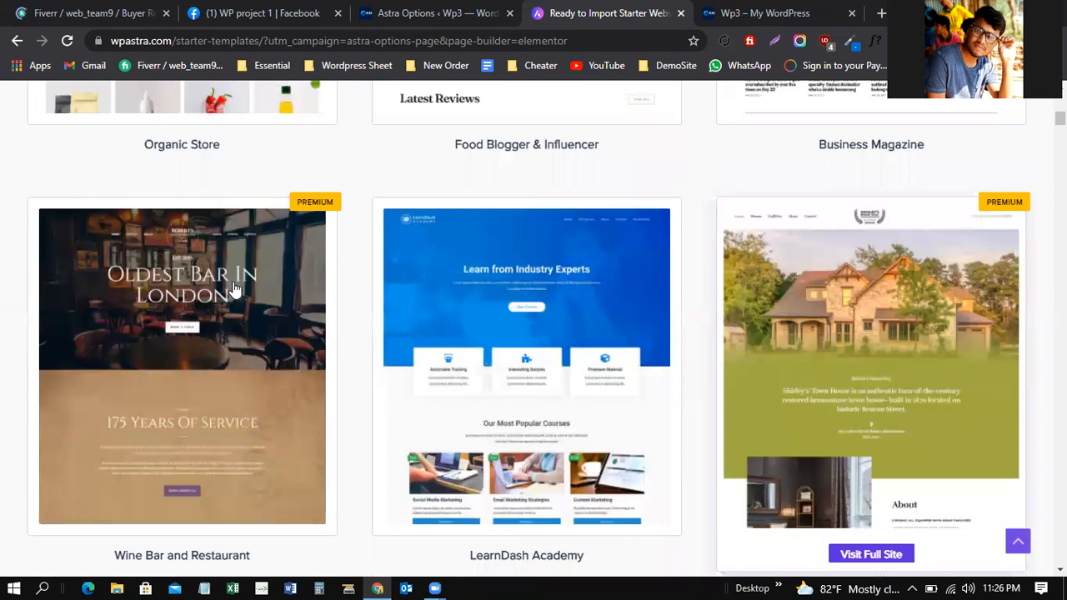
# Step: Browse the Elementor starter template gallery and open the full demo site of the DNK Brandstore template
pyautogui.scroll(-3, 680, 312)
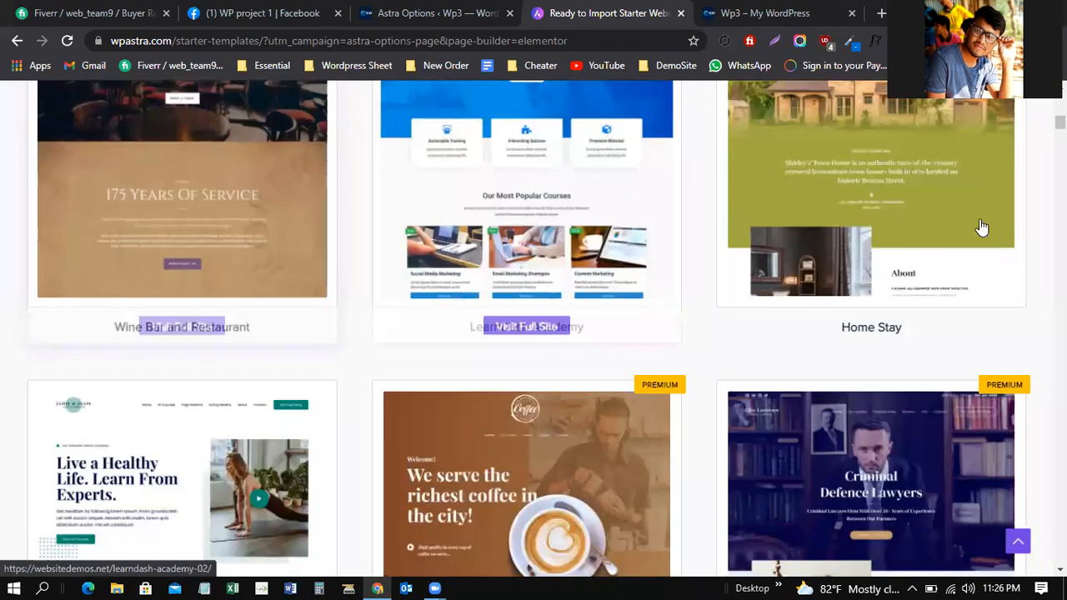
pyautogui.scroll(3, 981, 231)
pyautogui.scroll(10, 854, 394)
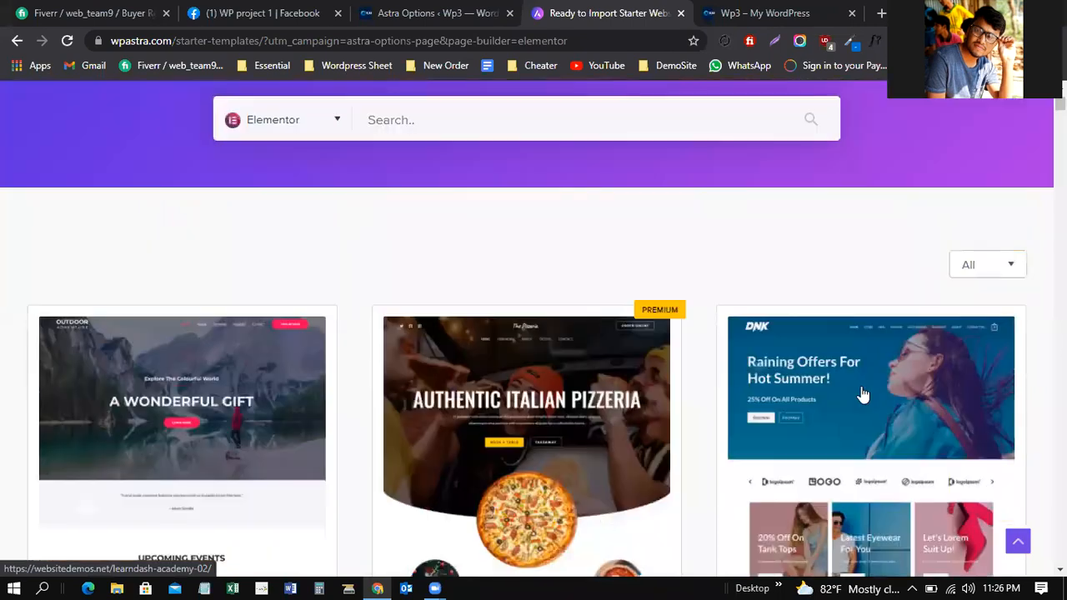
pyautogui.scroll(-1, 863, 394)
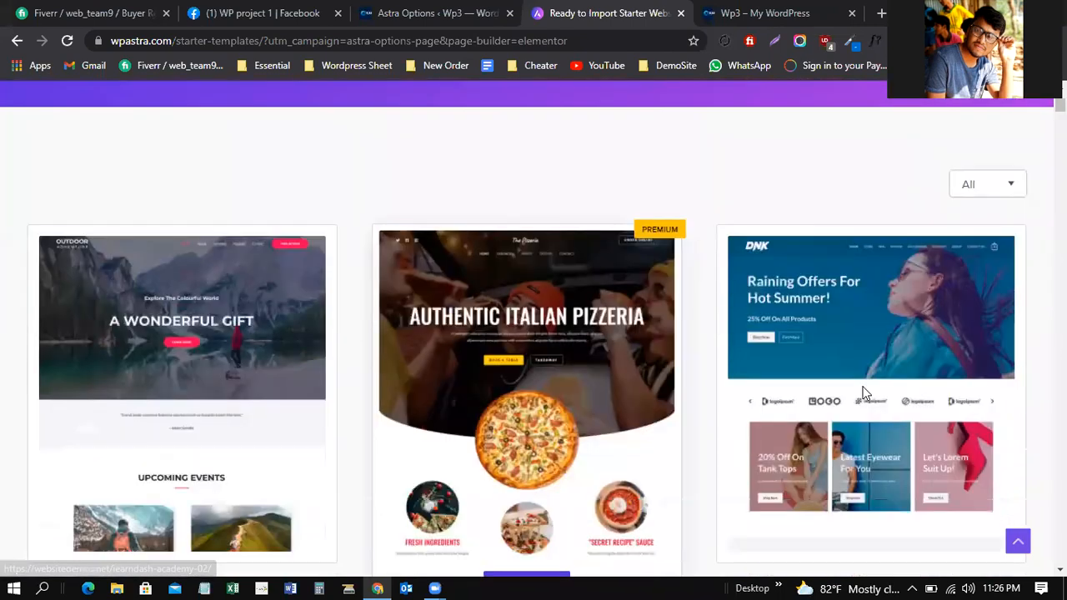
pyautogui.scroll(-1, 614, 433)
pyautogui.click(516, 284)
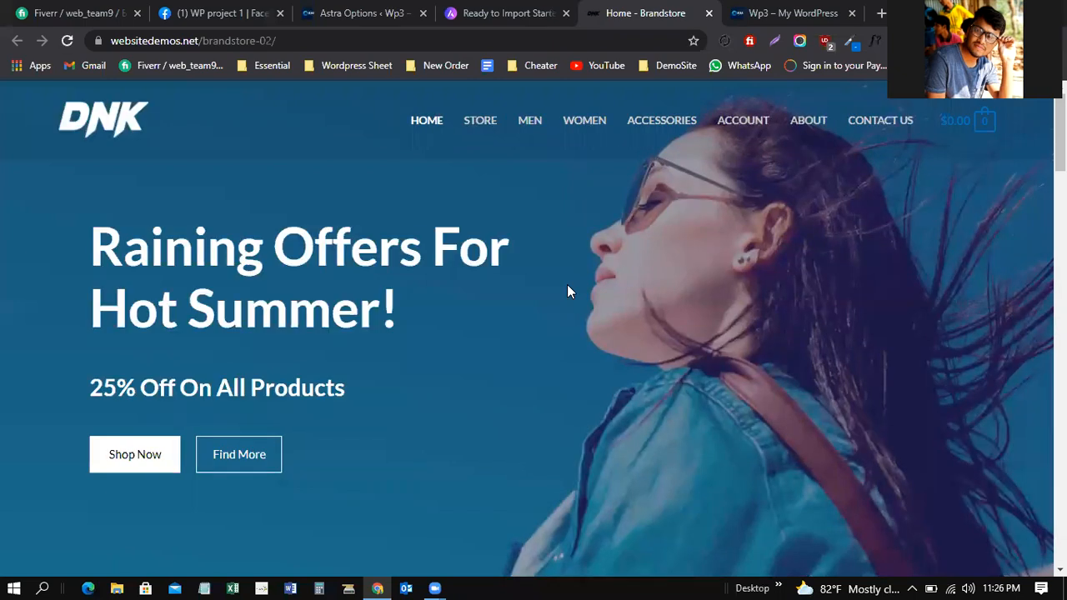
# Step: Examine the Brandstore demo's home page, from the hero banner through the promotional cards to the Featured Products
pyautogui.scroll(-5, 567, 291)
pyautogui.scroll(-1, 569, 289)
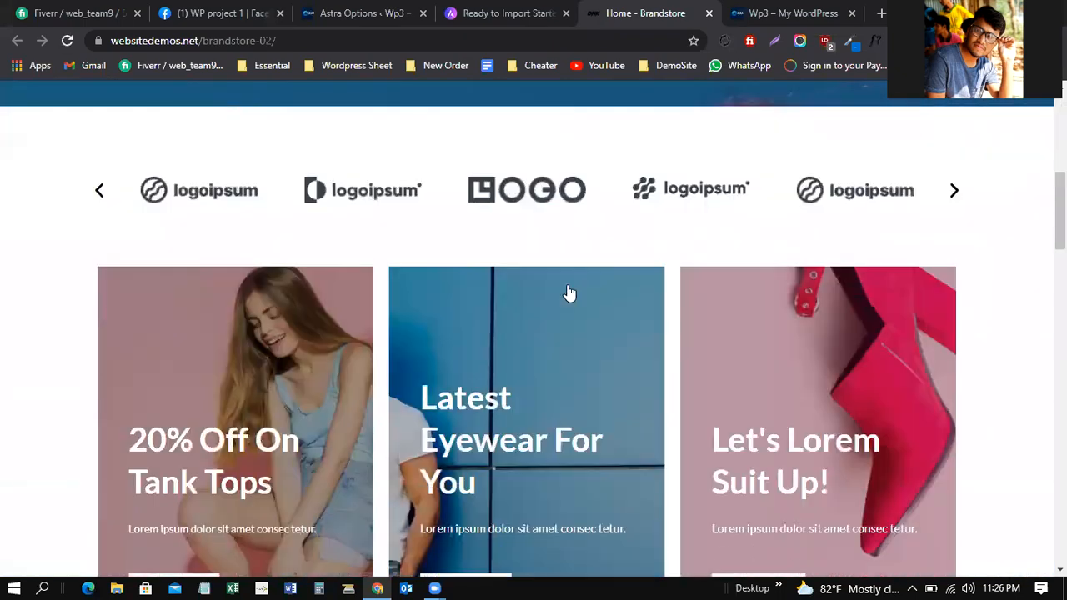
pyautogui.scroll(-1, 569, 293)
pyautogui.scroll(-3, 569, 292)
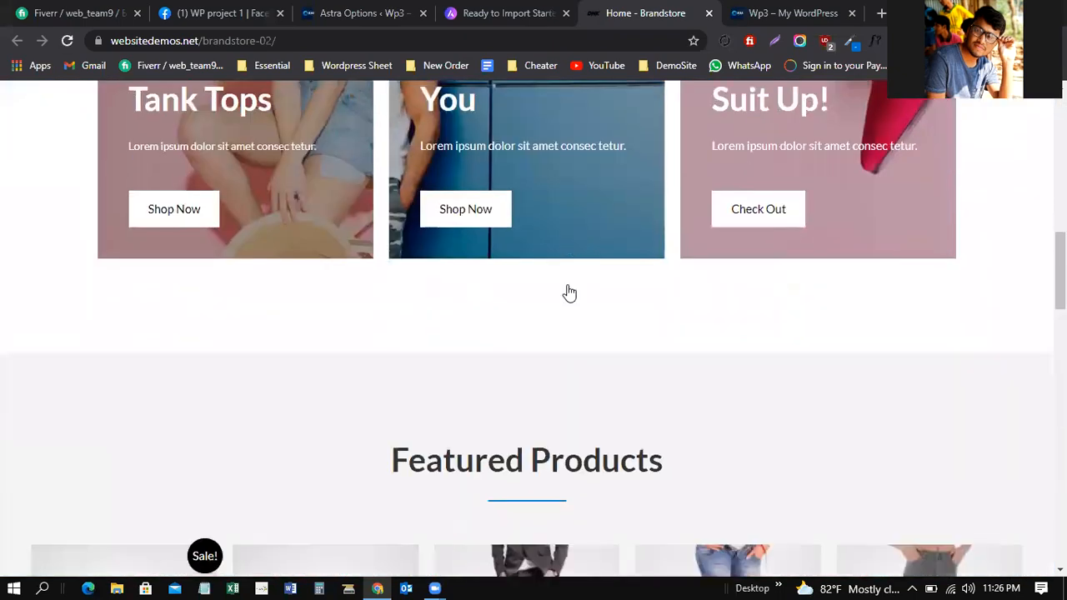
pyautogui.scroll(-3, 570, 293)
pyautogui.scroll(-1, 569, 292)
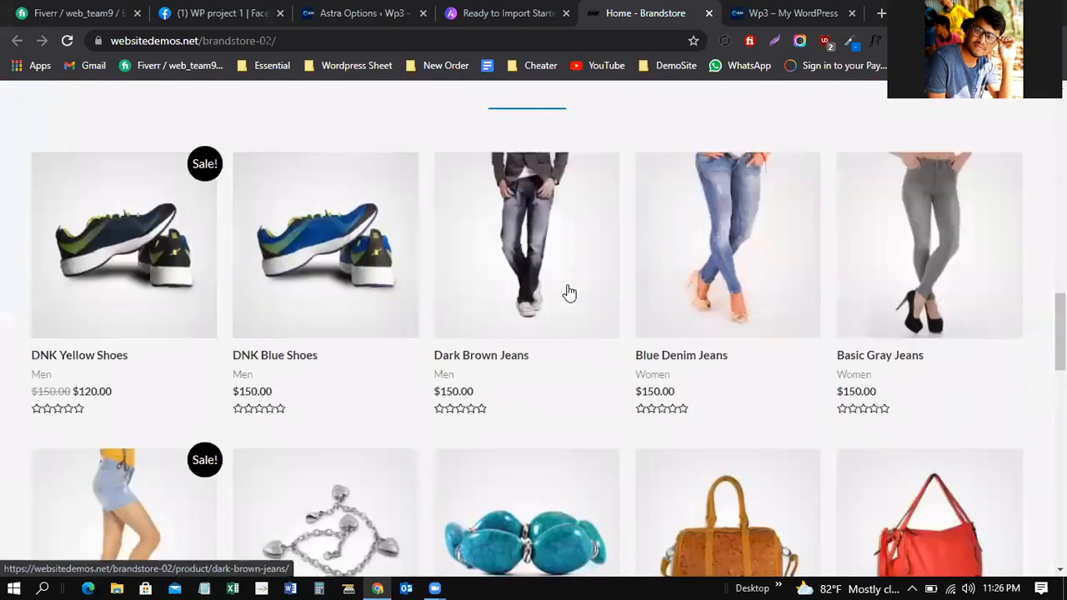
pyautogui.scroll(-3, 569, 292)
pyautogui.scroll(15, 566, 289)
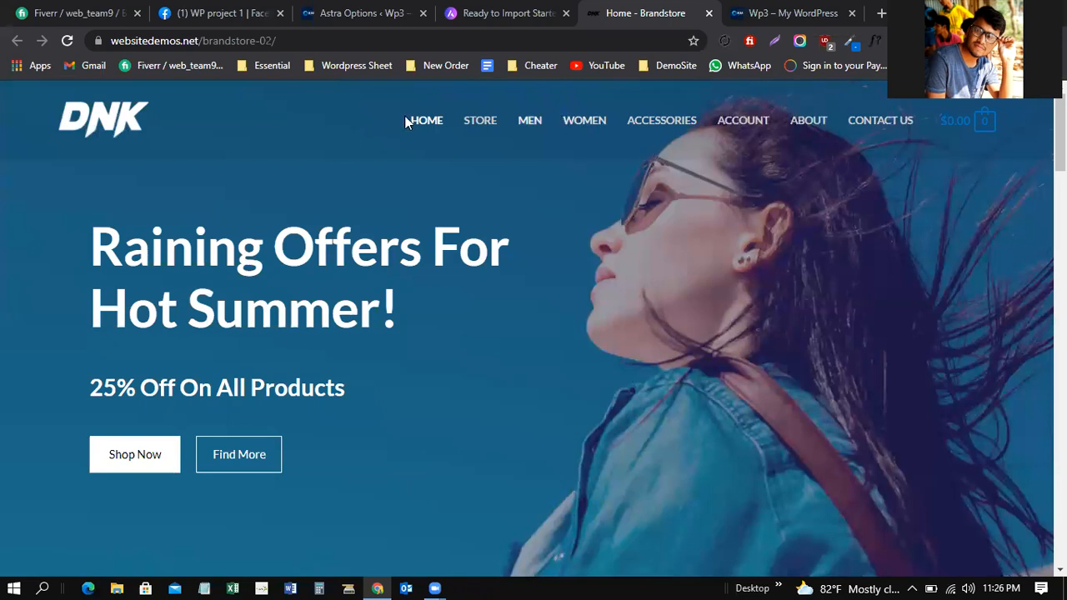
# Step: View the Brandstore demo's Contact Us page, then go back and review the home page's logo carousel and promotional cards
pyautogui.click(920, 120)
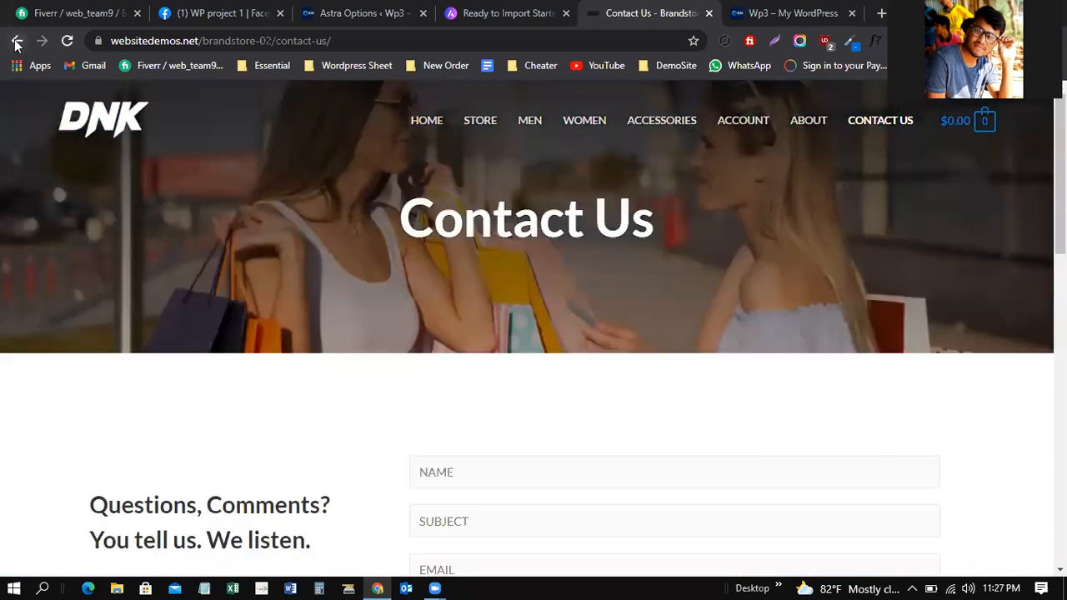
pyautogui.click(15, 40)
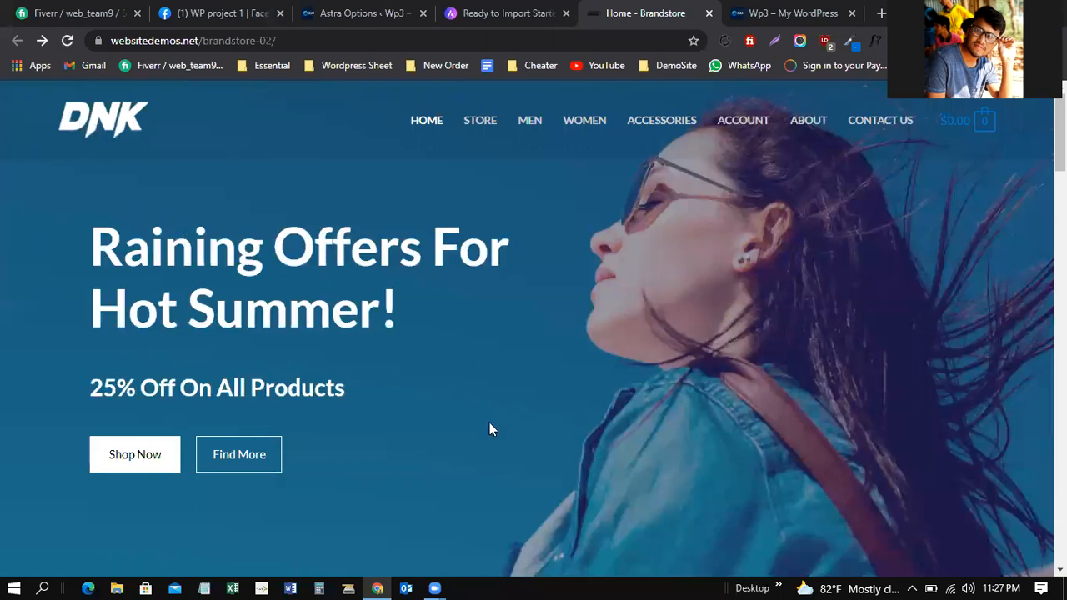
pyautogui.scroll(-3, 489, 423)
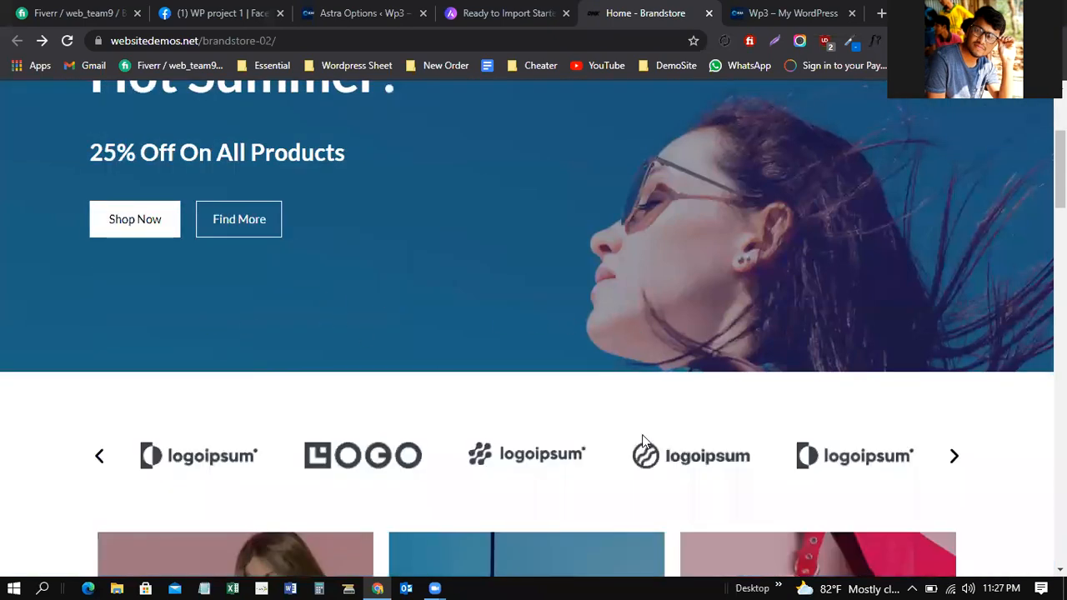
pyautogui.scroll(-2, 617, 333)
pyautogui.scroll(-2, 614, 380)
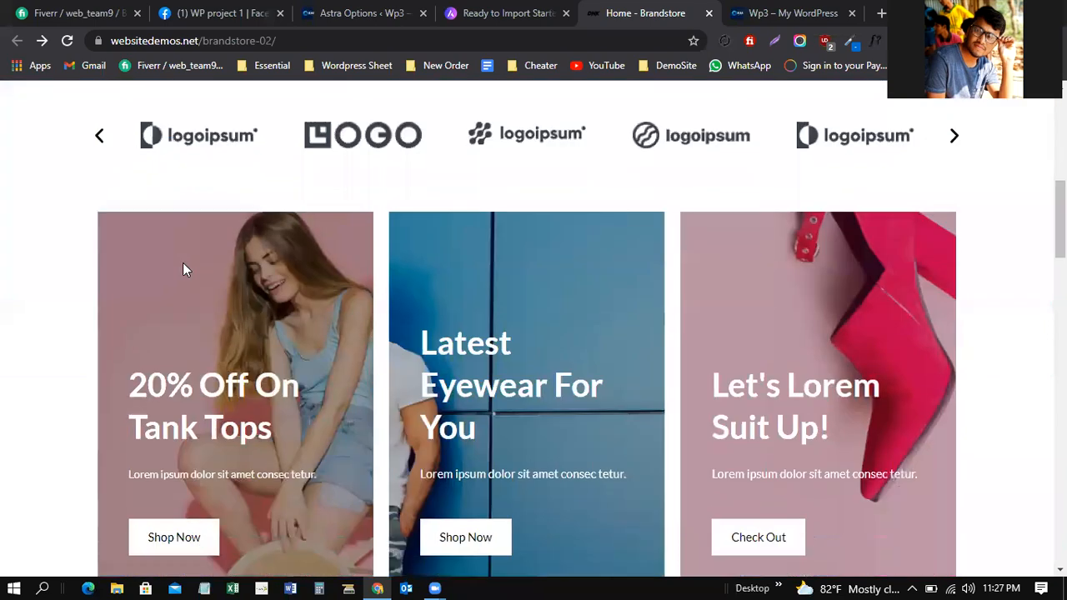
pyautogui.scroll(-2, 185, 269)
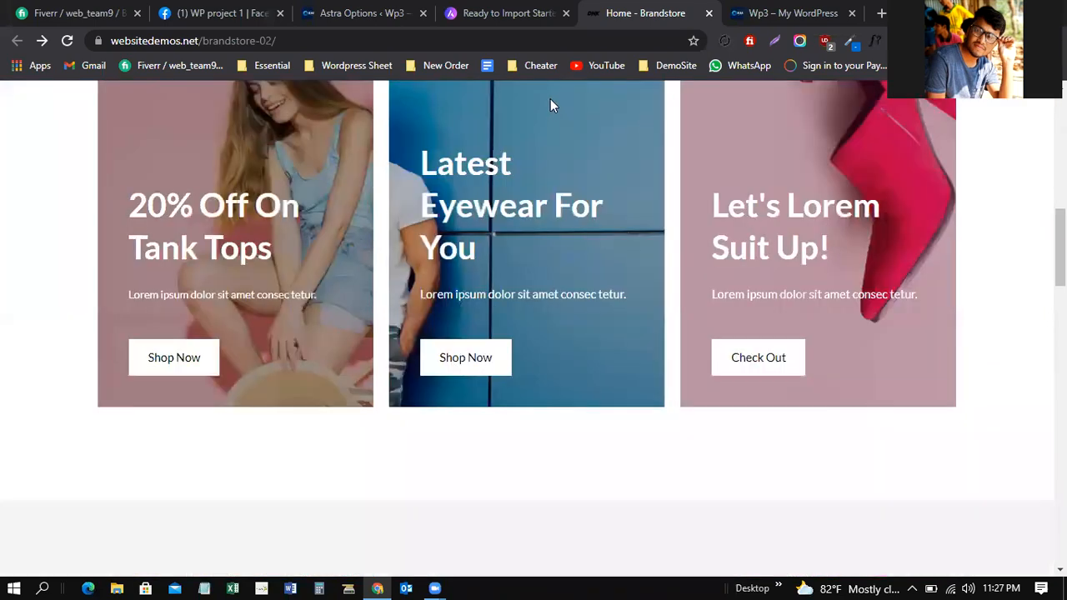
pyautogui.scroll(2, 496, 6)
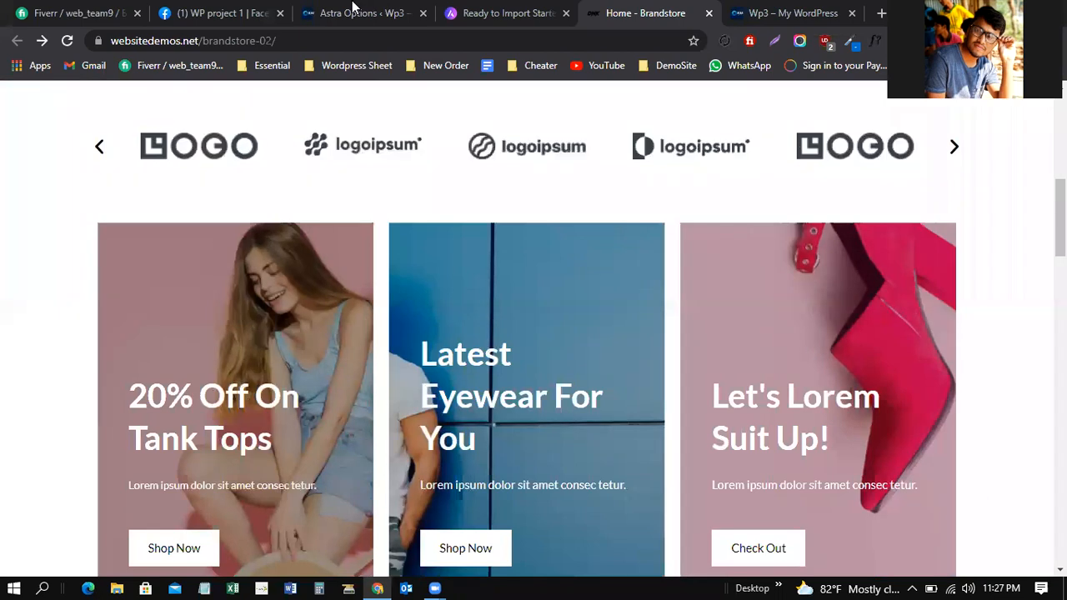
# Step: Install the starter template importer plugin from the site's Astra Options page and choose Elementor as the page builder
pyautogui.click(356, 12)
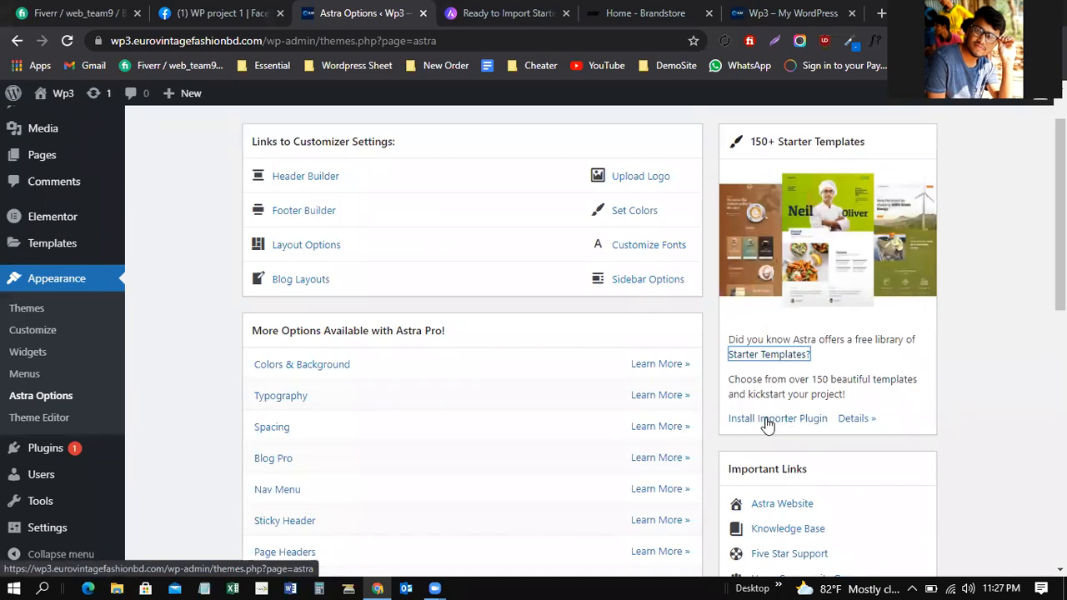
pyautogui.click(795, 419)
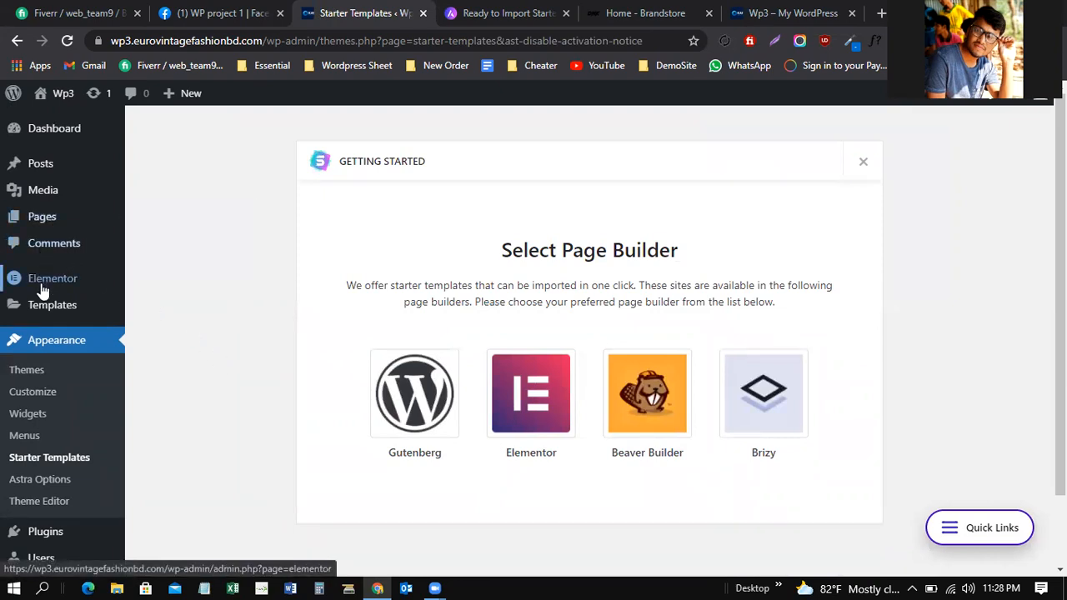
pyautogui.moveTo(40, 285)
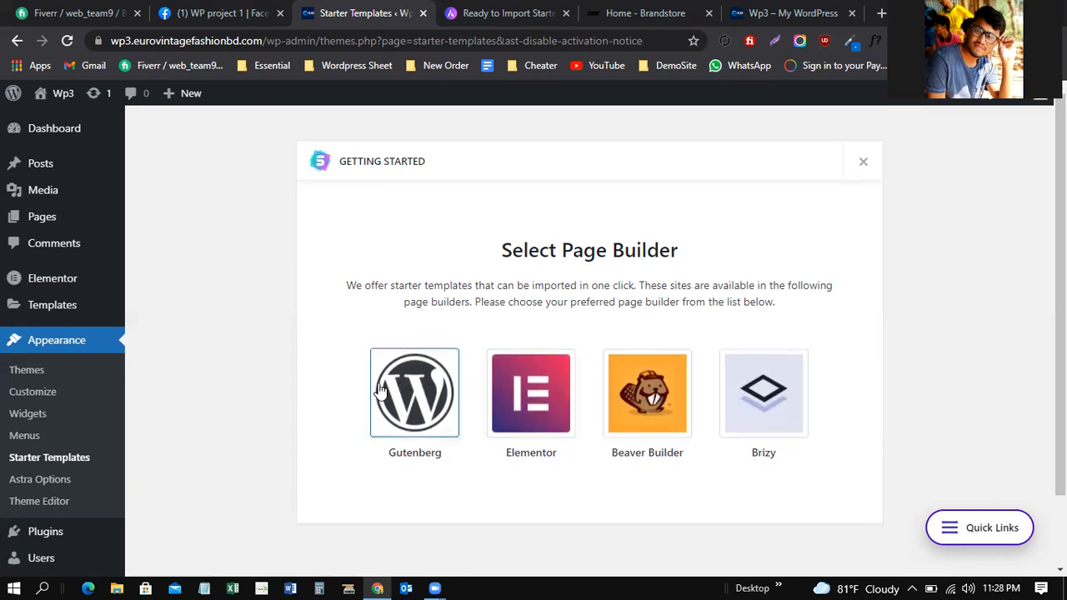
pyautogui.moveTo(108, 288)
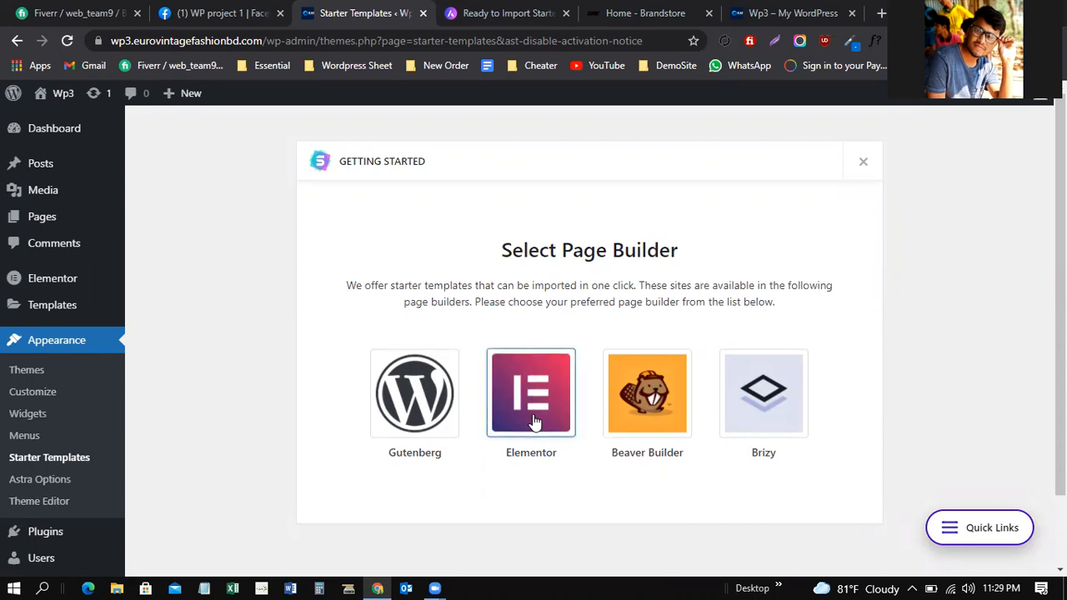
pyautogui.click(516, 395)
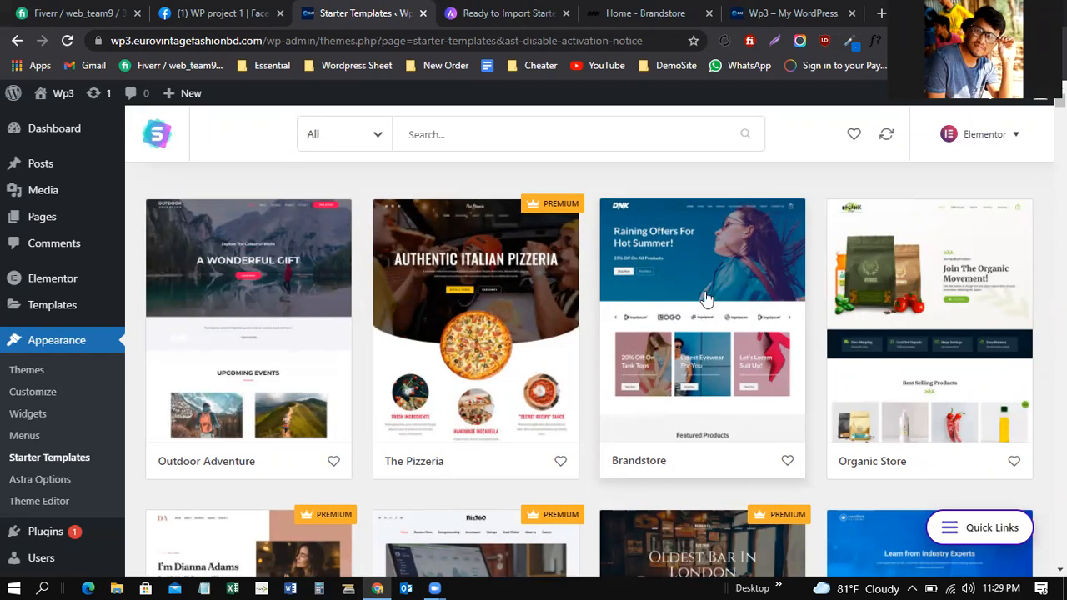
# Step: Look through the Elementor starter templates in the WordPress admin and open the Brandstore template
pyautogui.scroll(-5, 677, 265)
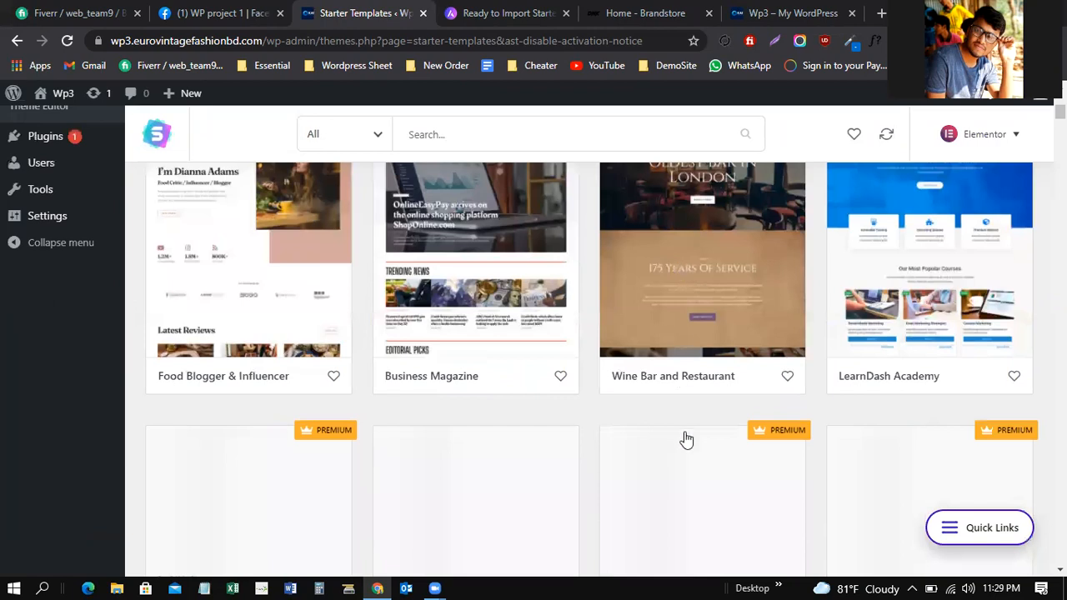
pyautogui.scroll(5, 685, 439)
pyautogui.click(684, 348)
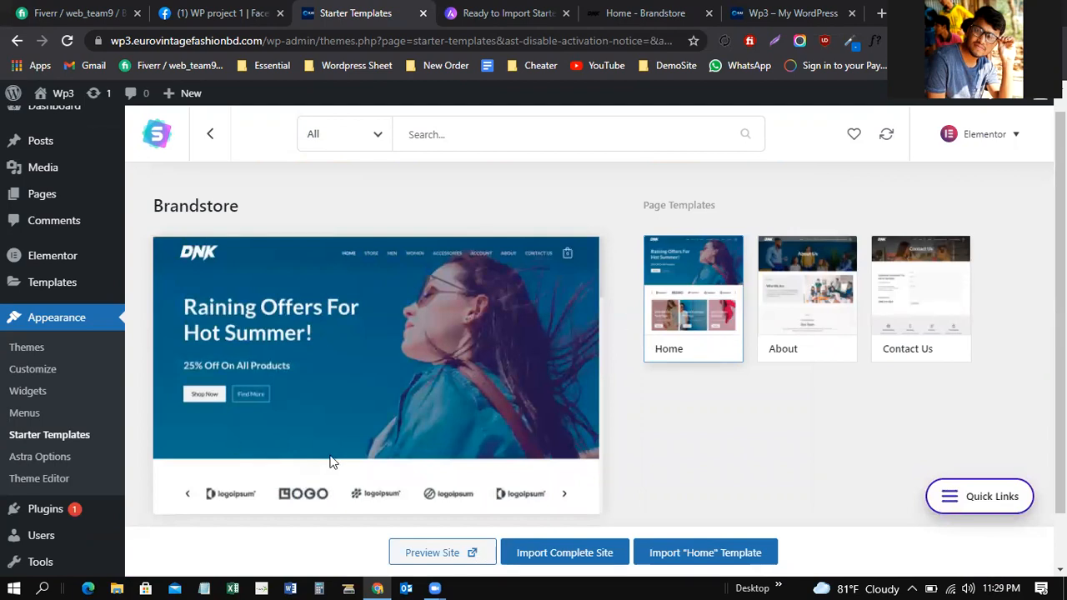
# Step: Preview Brandstore's Home, About and Contact Us page templates and reselect the Home template
pyautogui.scroll(-2, 409, 420)
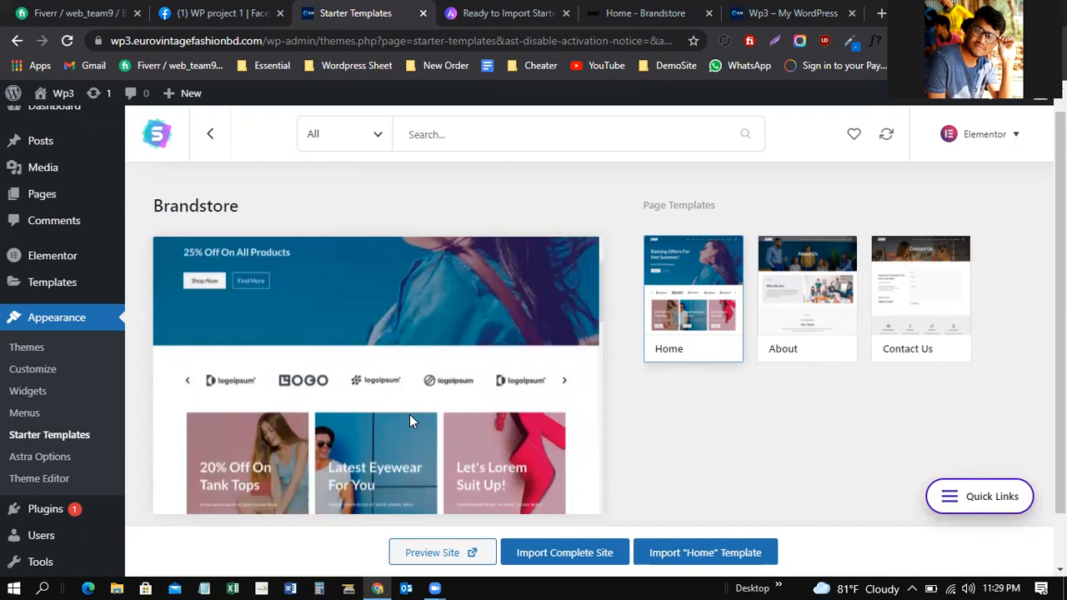
pyautogui.scroll(-3, 409, 419)
pyautogui.scroll(-10, 409, 414)
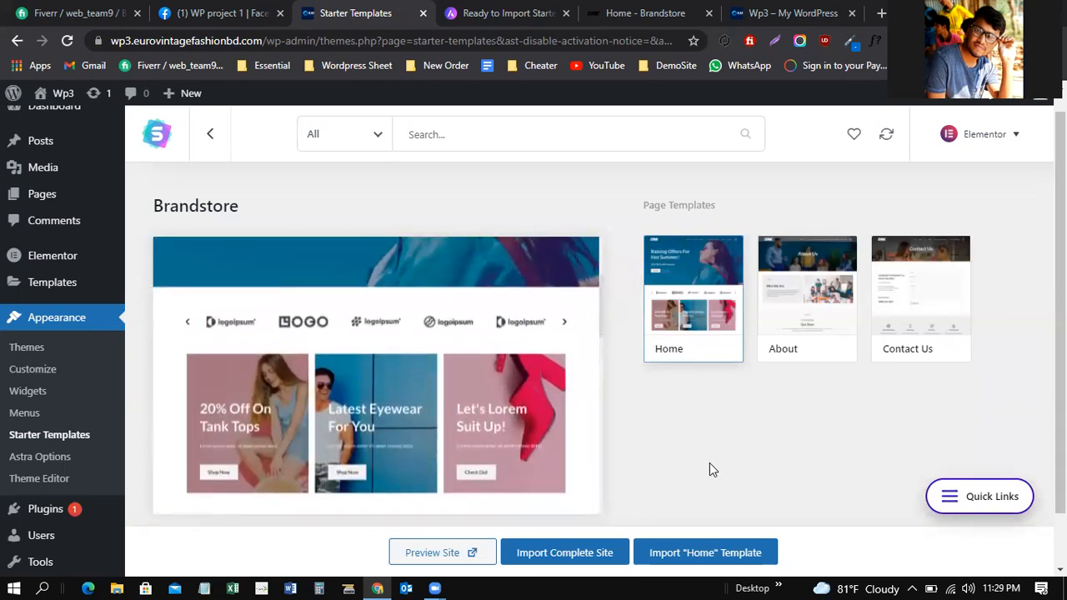
pyautogui.scroll(-1, 734, 554)
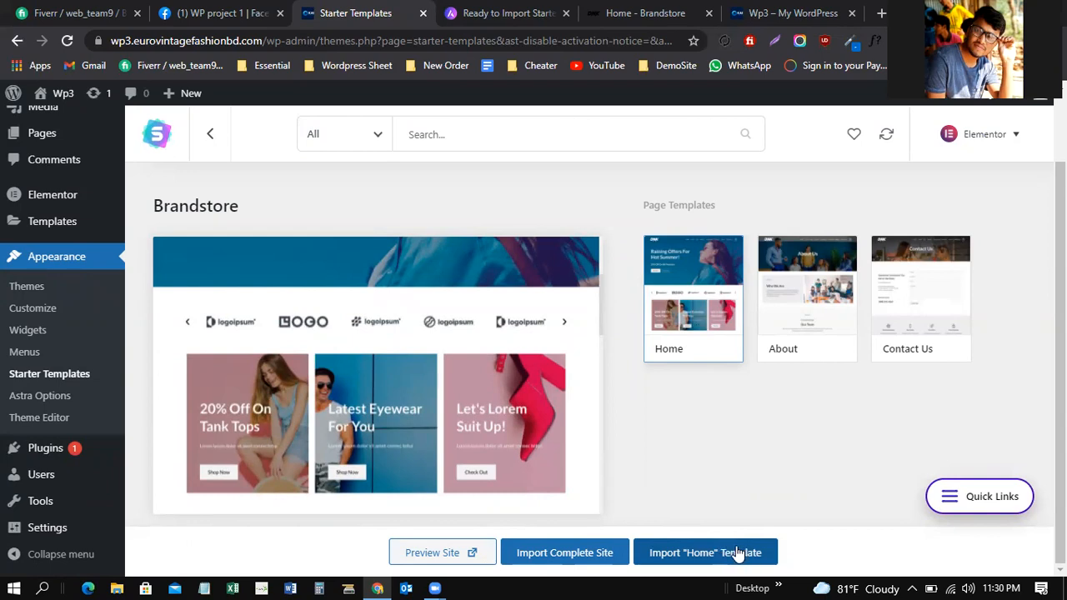
pyautogui.click(780, 305)
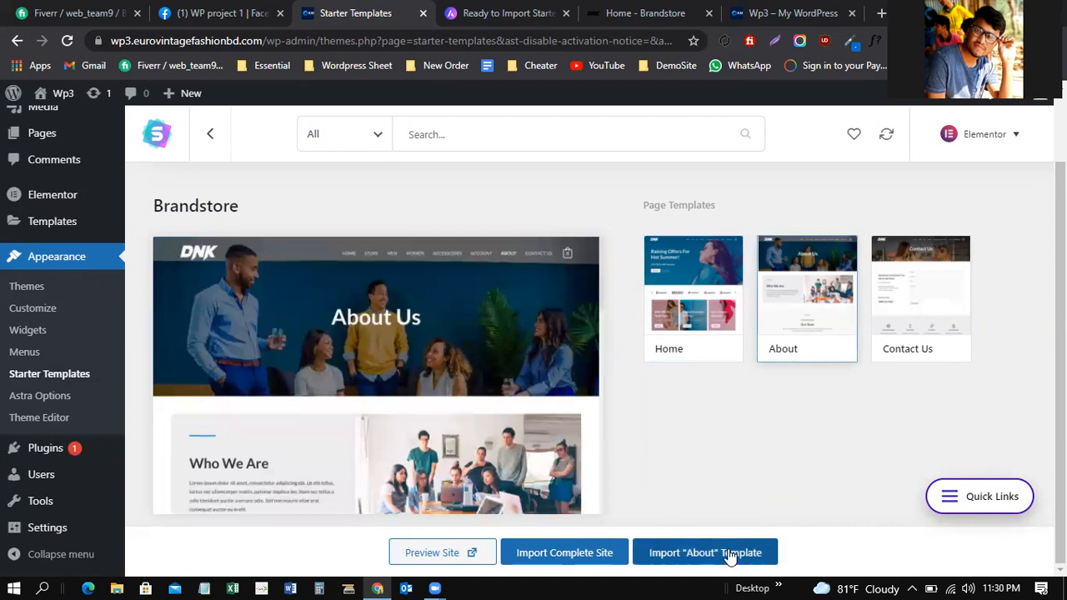
pyautogui.click(890, 324)
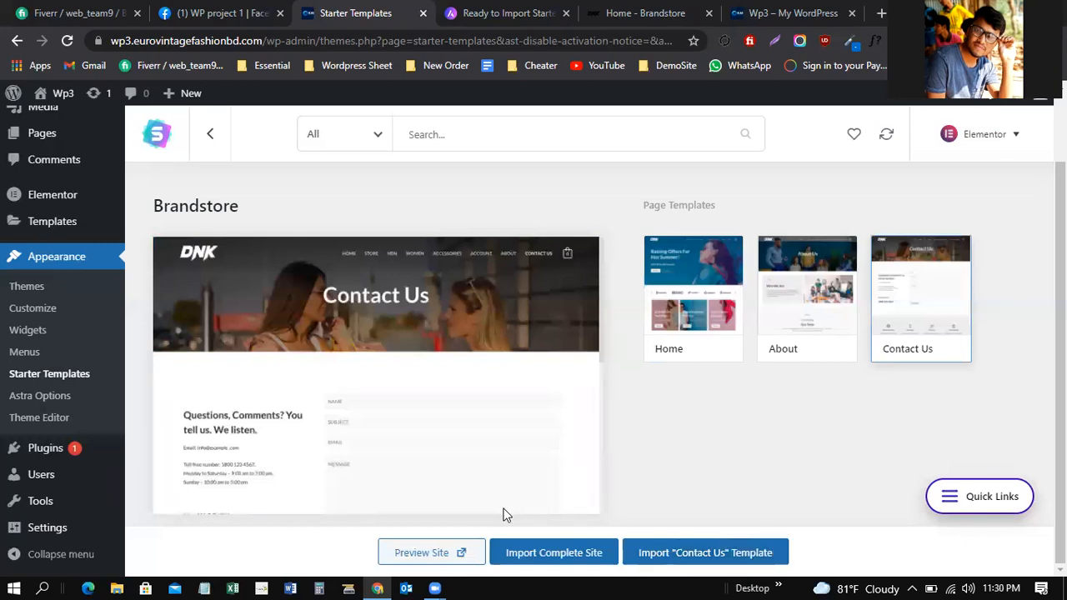
pyautogui.click(674, 318)
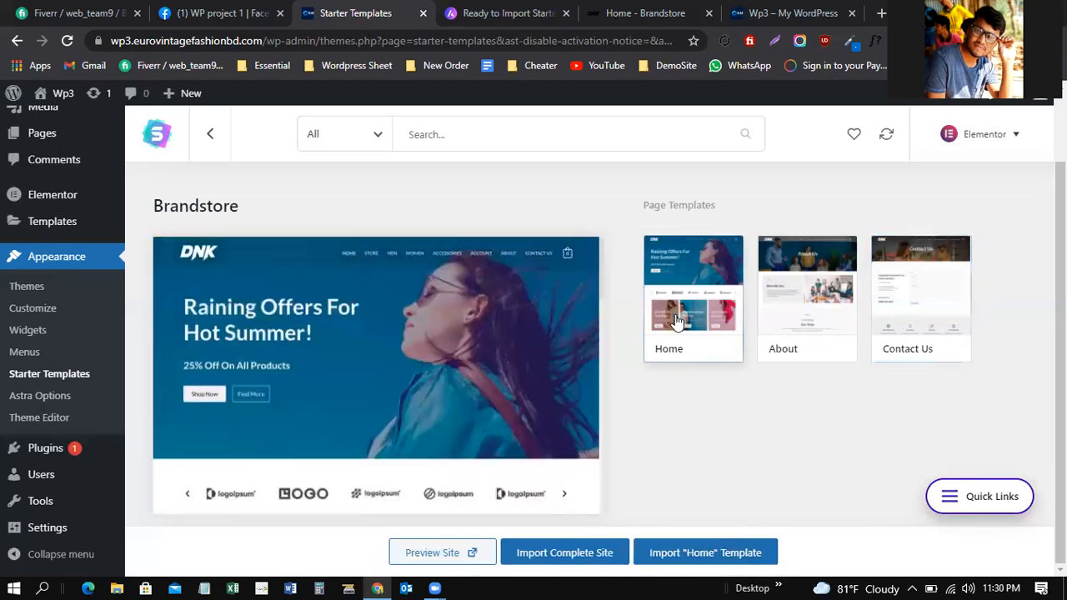
# Step: Import the complete Brandstore site as a WordPress Beginner building for Myself/My company, skipping the name and email form
pyautogui.click(565, 553)
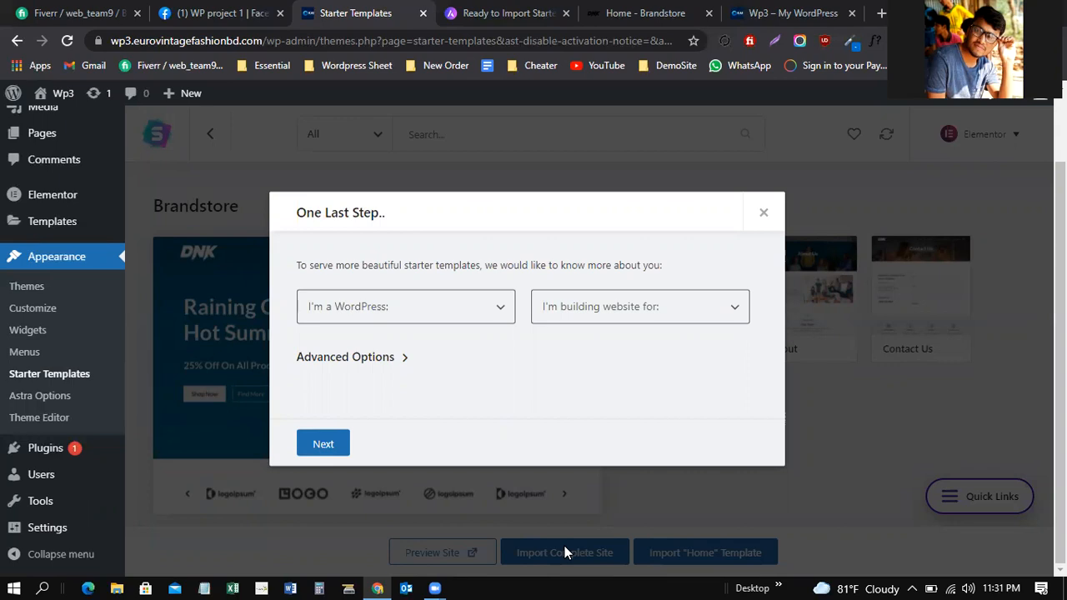
pyautogui.click(503, 310)
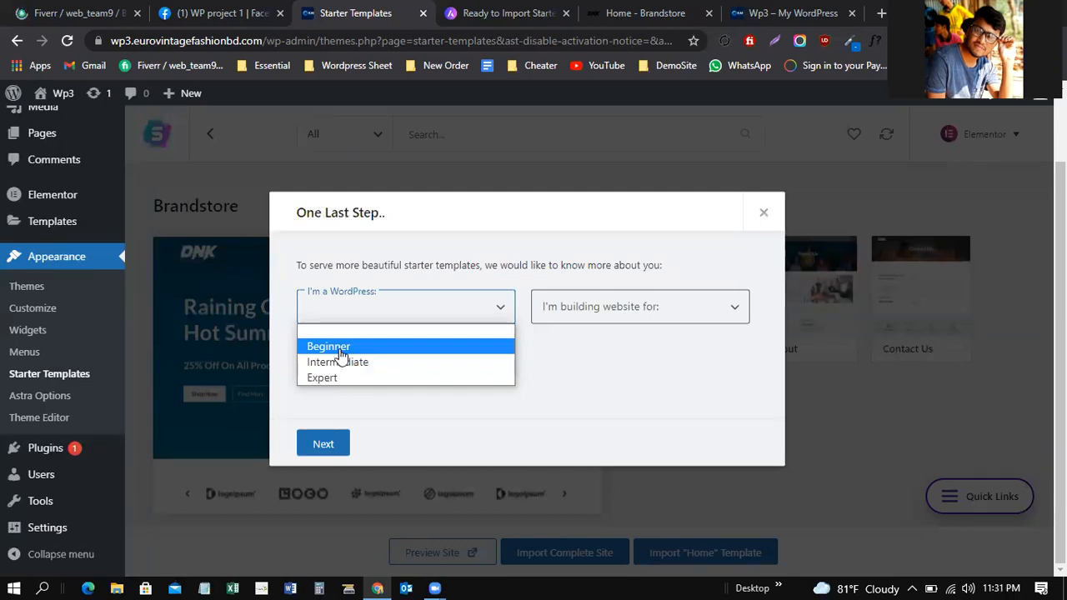
pyautogui.click(340, 349)
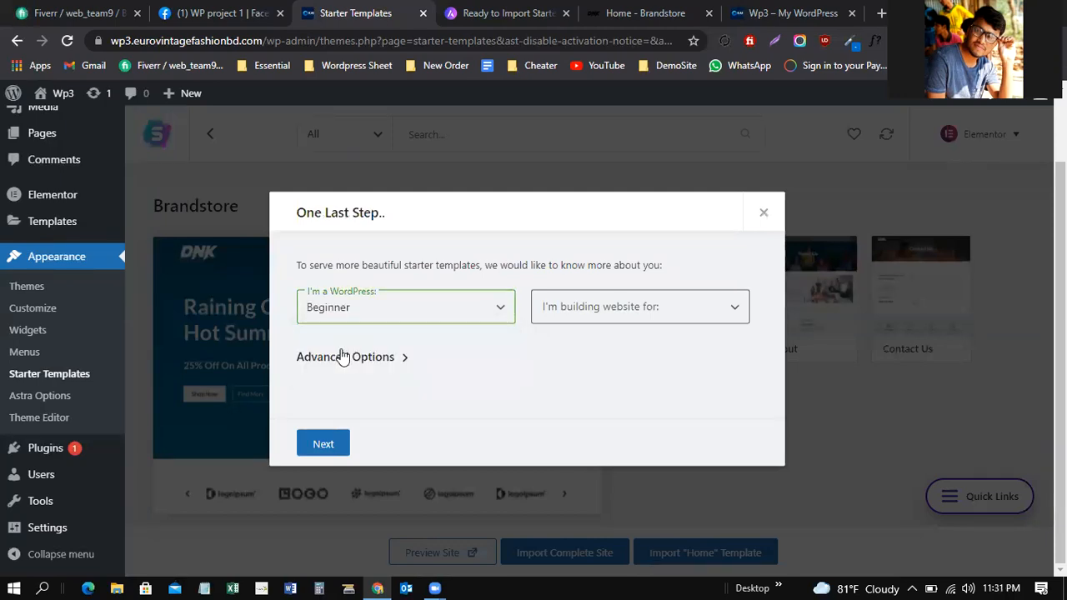
pyautogui.click(626, 326)
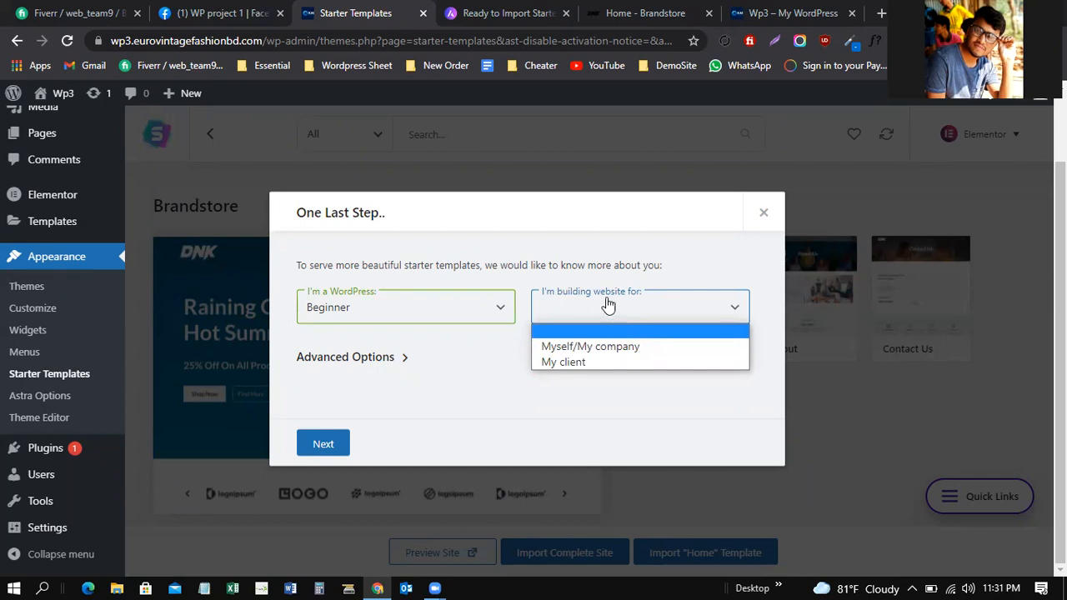
pyautogui.click(563, 347)
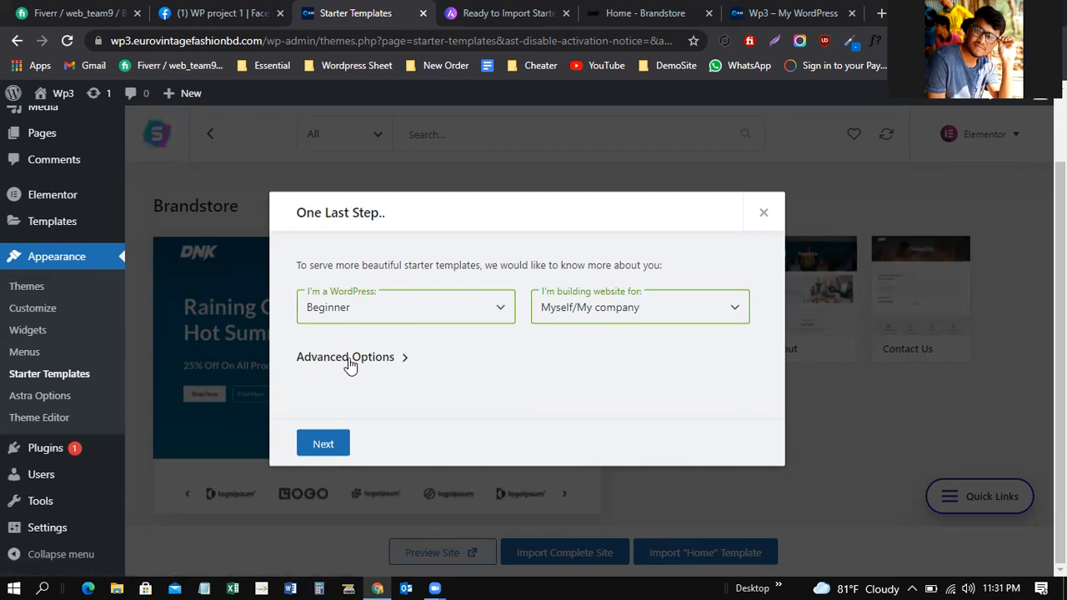
pyautogui.click(325, 445)
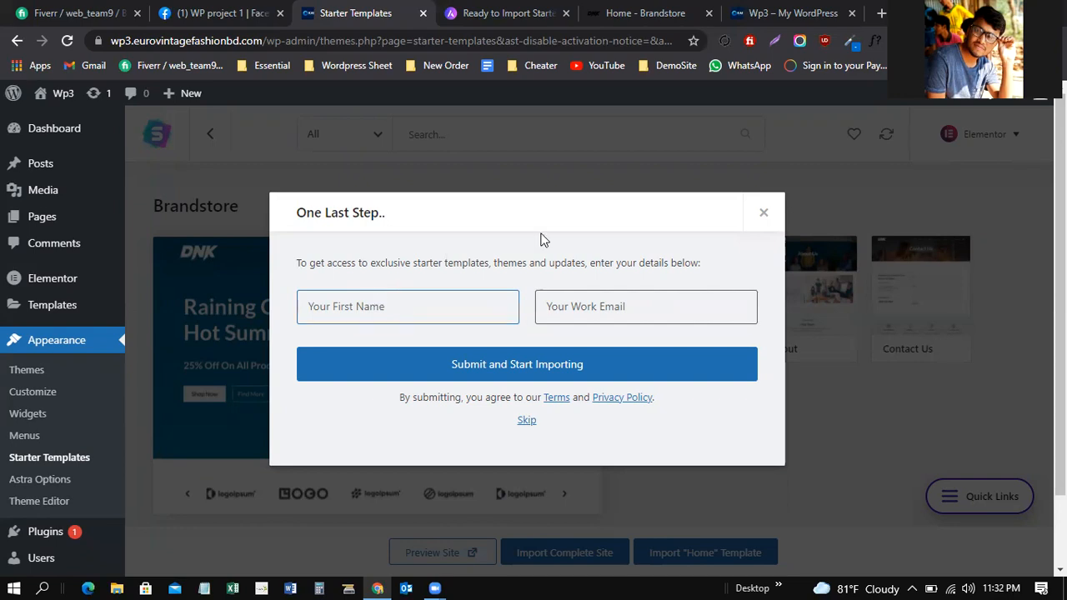
pyautogui.click(525, 421)
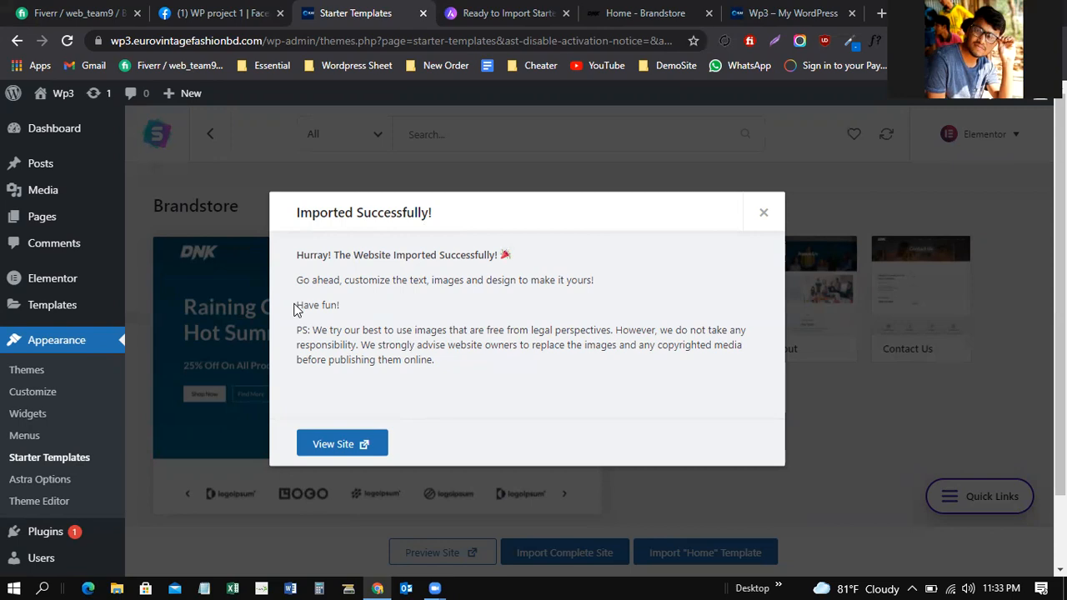
pyautogui.moveTo(297, 304); pyautogui.dragTo(372, 305)
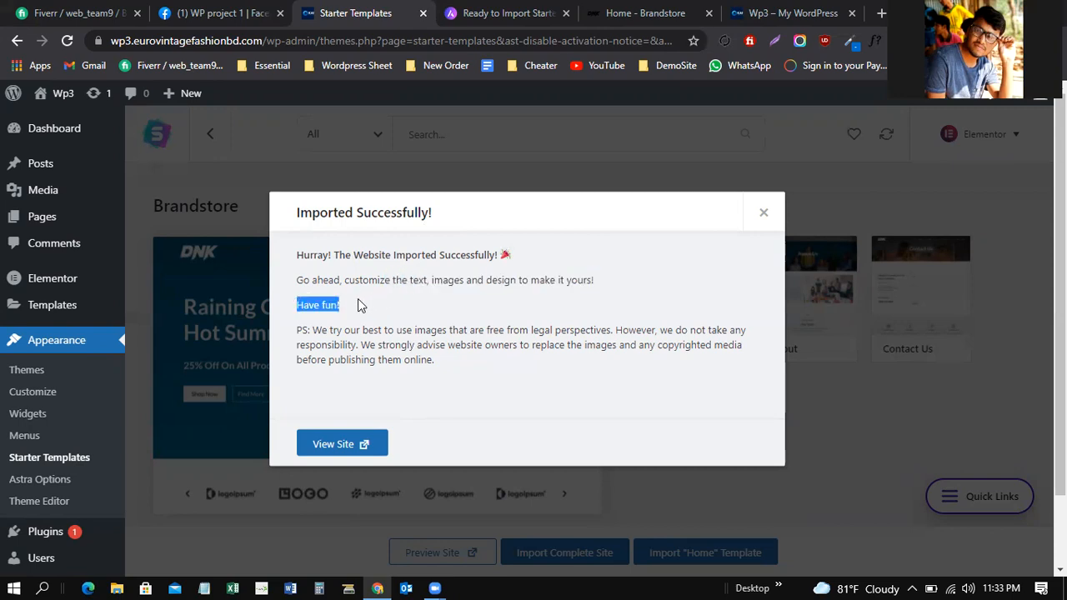
# Step: Review the Wp3 homepage as it was before the import, in its already open browser tab
pyautogui.click(383, 314)
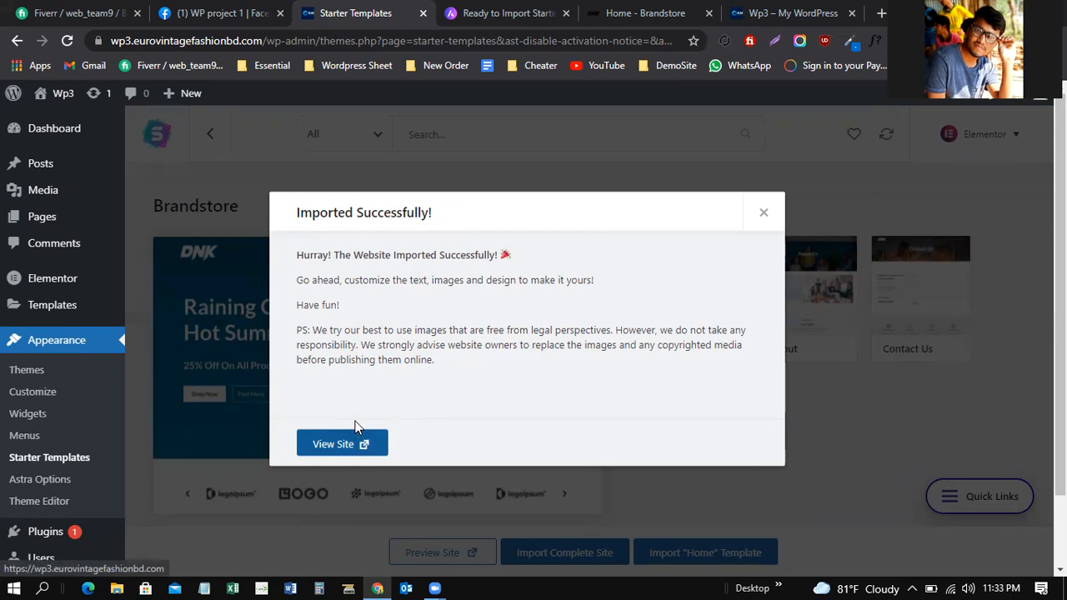
pyautogui.click(765, 9)
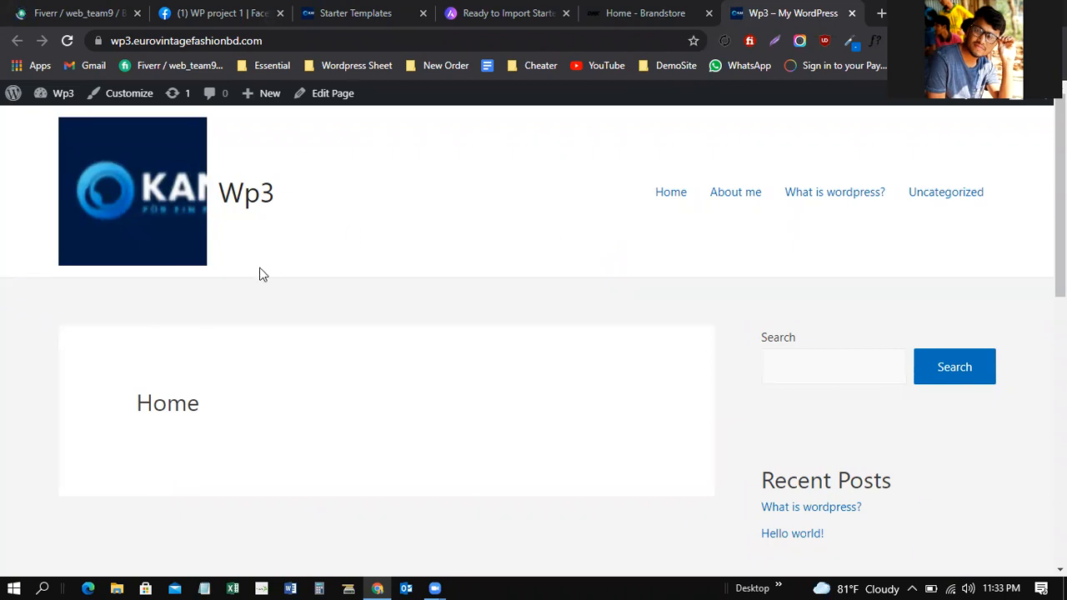
pyautogui.scroll(-3, 524, 431)
pyautogui.scroll(-4, 523, 430)
pyautogui.scroll(7, 524, 430)
pyautogui.scroll(-6, 523, 430)
pyautogui.scroll(7, 523, 430)
# Step: Open the imported site in a new browser tab from the Starter Templates import success message and switch to it
pyautogui.click(372, 13)
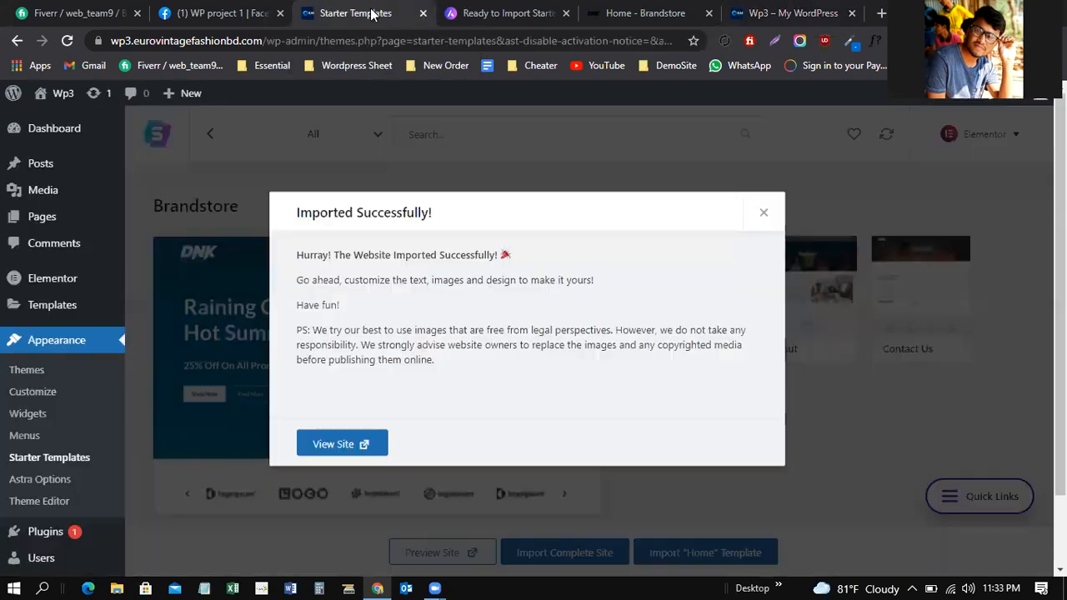
pyautogui.rightClick(324, 448)
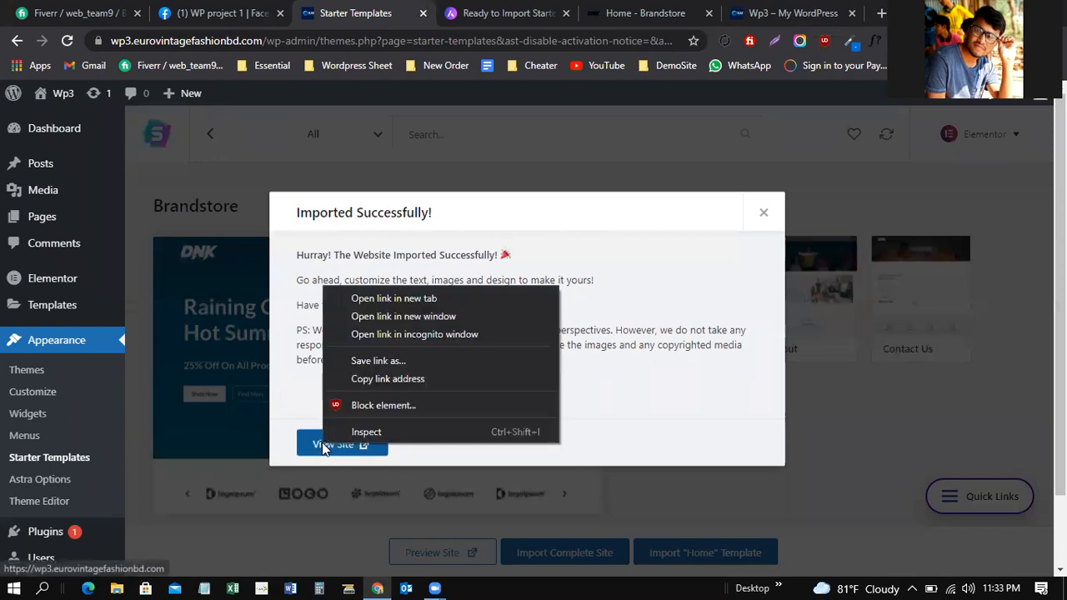
pyautogui.click(395, 298)
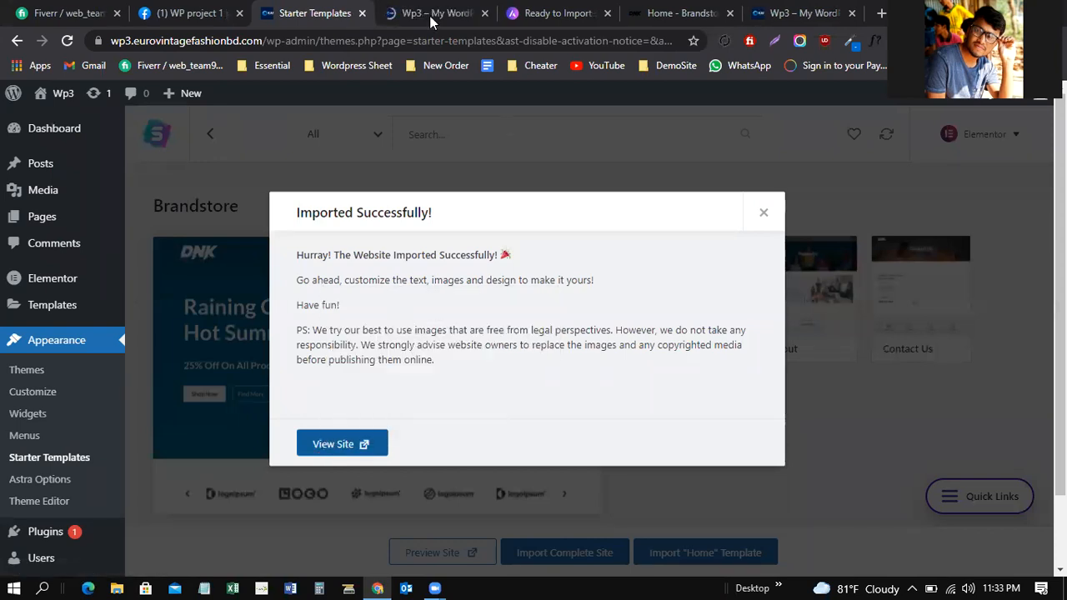
pyautogui.click(396, 8)
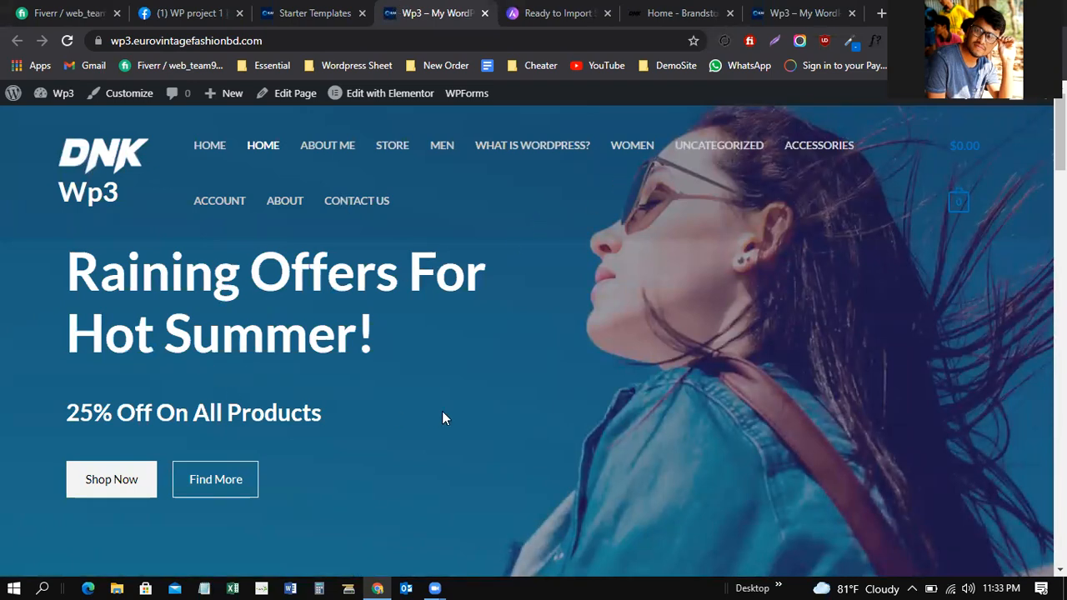
# Step: Look through the imported homepage, covering the header menu, hero banner, brand logos, promotional cards, Featured Products and the Special Edition offer
pyautogui.scroll(-7, 442, 411)
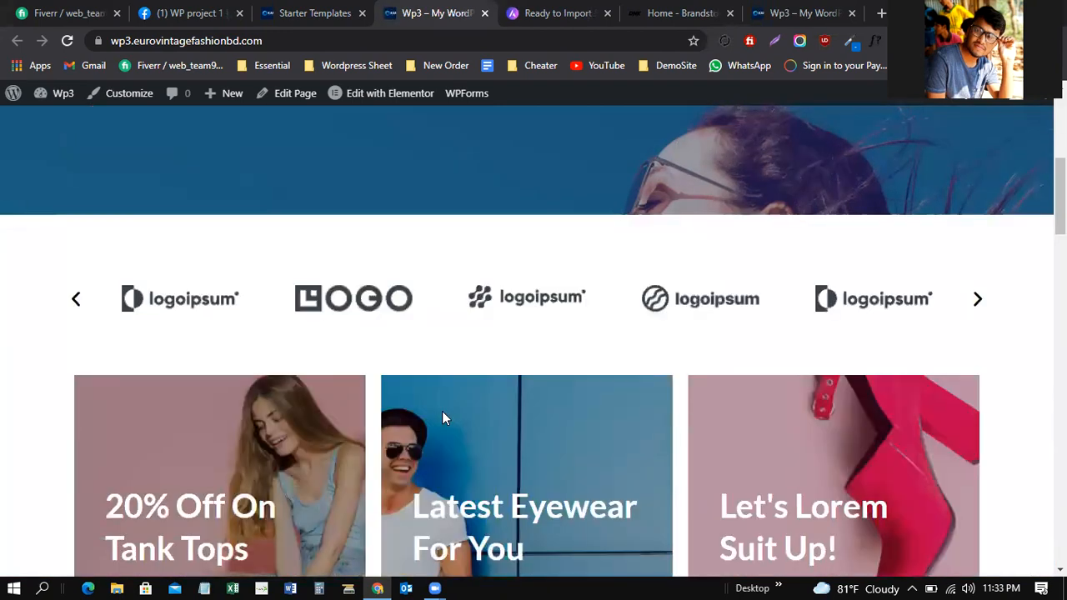
pyautogui.scroll(-1, 442, 411)
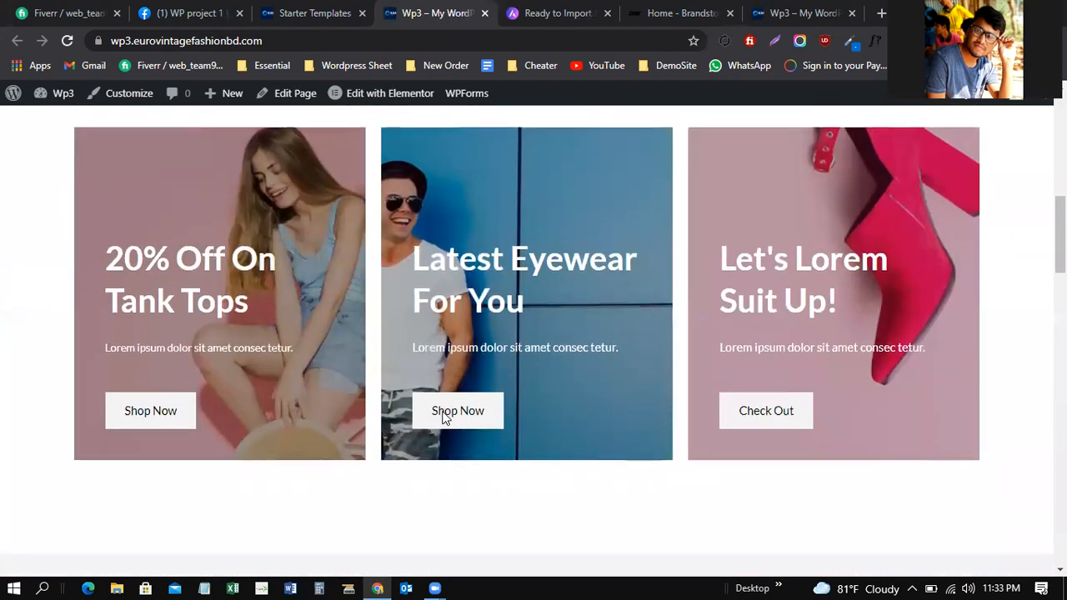
pyautogui.scroll(-3, 444, 418)
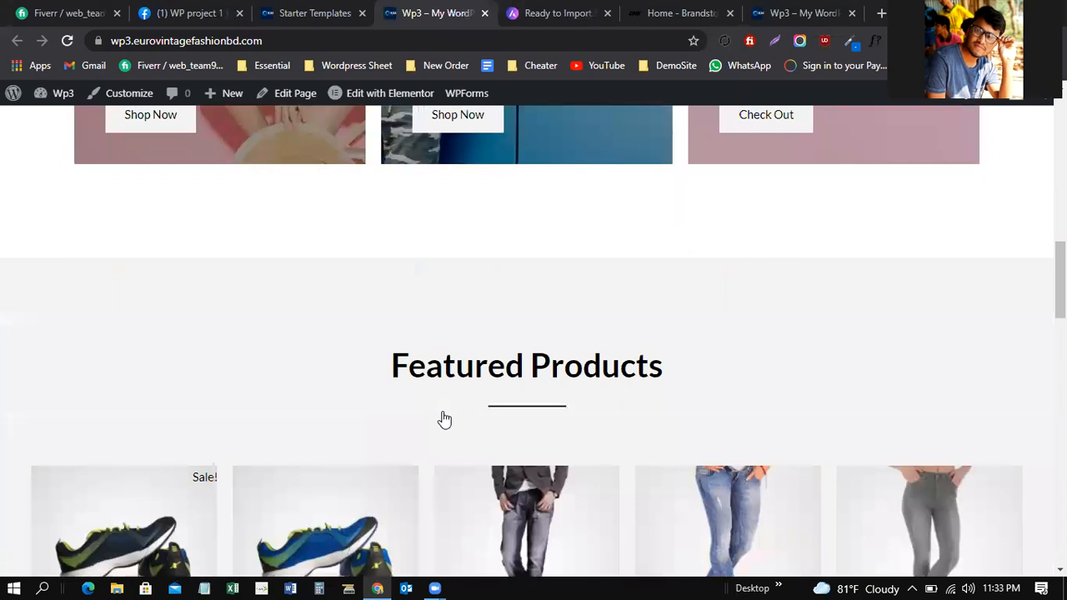
pyautogui.scroll(-3, 444, 418)
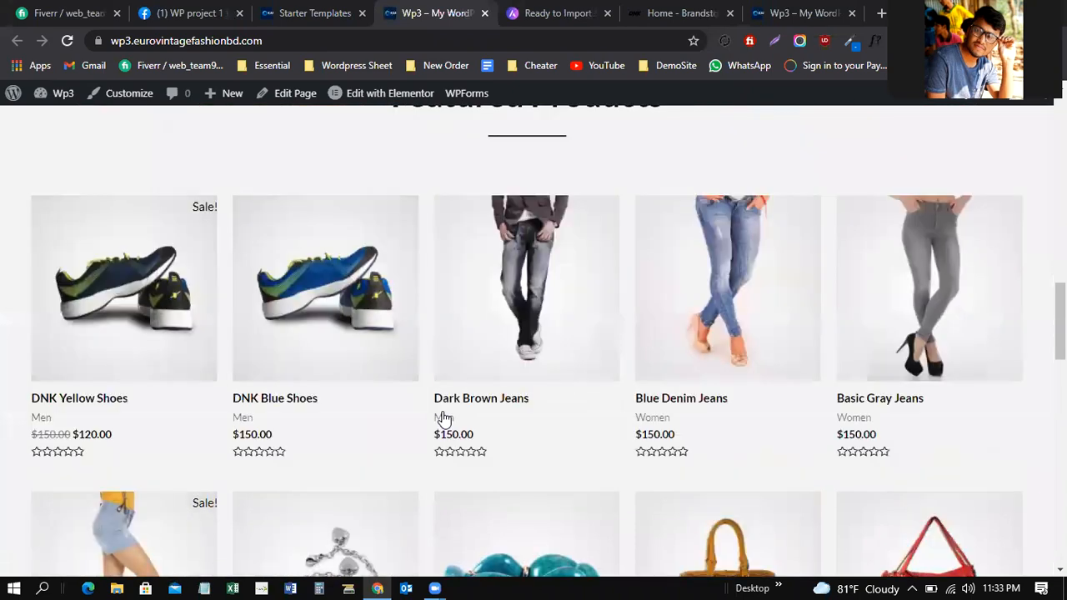
pyautogui.scroll(-2, 444, 418)
pyautogui.scroll(-2, 444, 419)
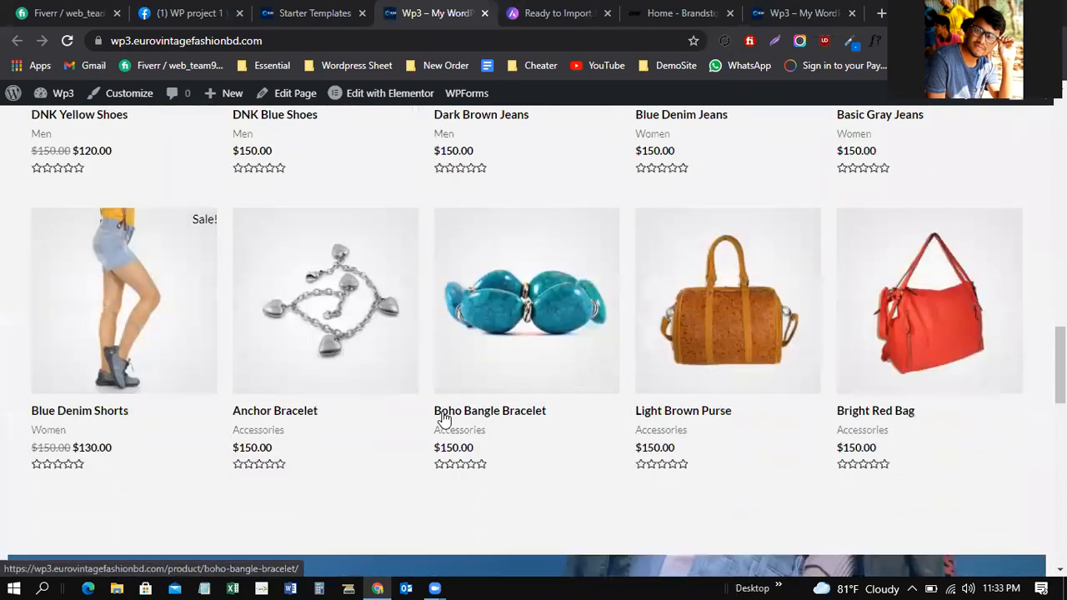
pyautogui.scroll(-3, 444, 418)
pyautogui.scroll(-1, 445, 419)
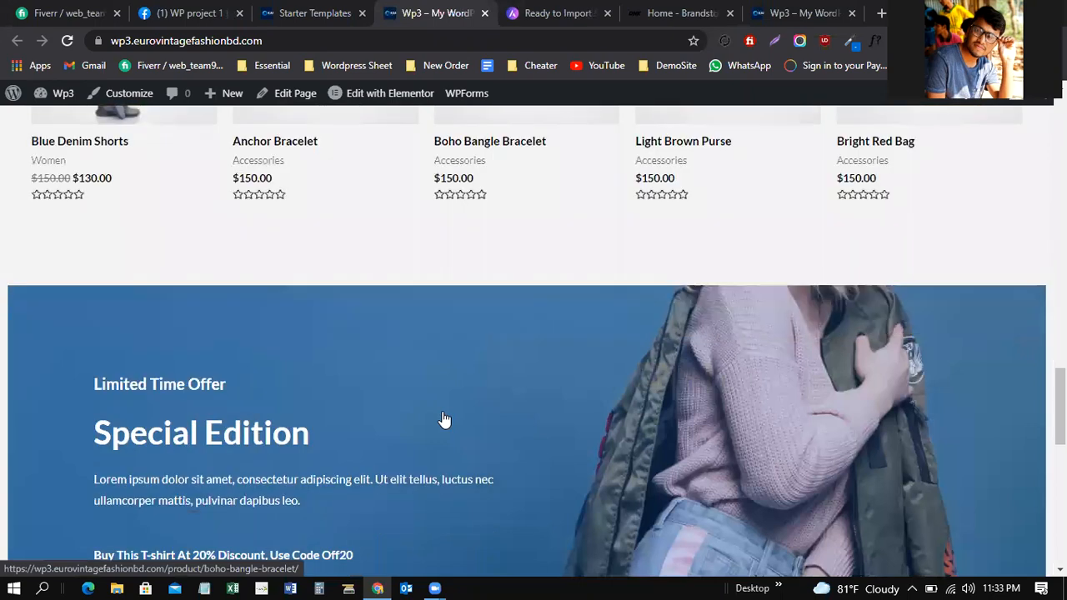
pyautogui.scroll(-2, 445, 418)
pyautogui.press('Home')
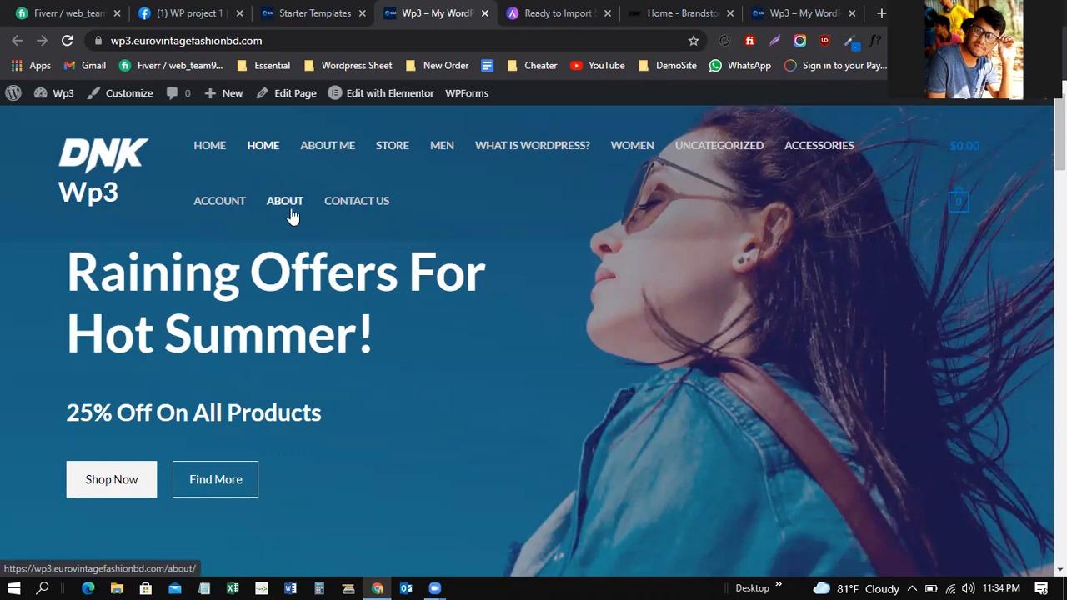
pyautogui.scroll(-5, 577, 396)
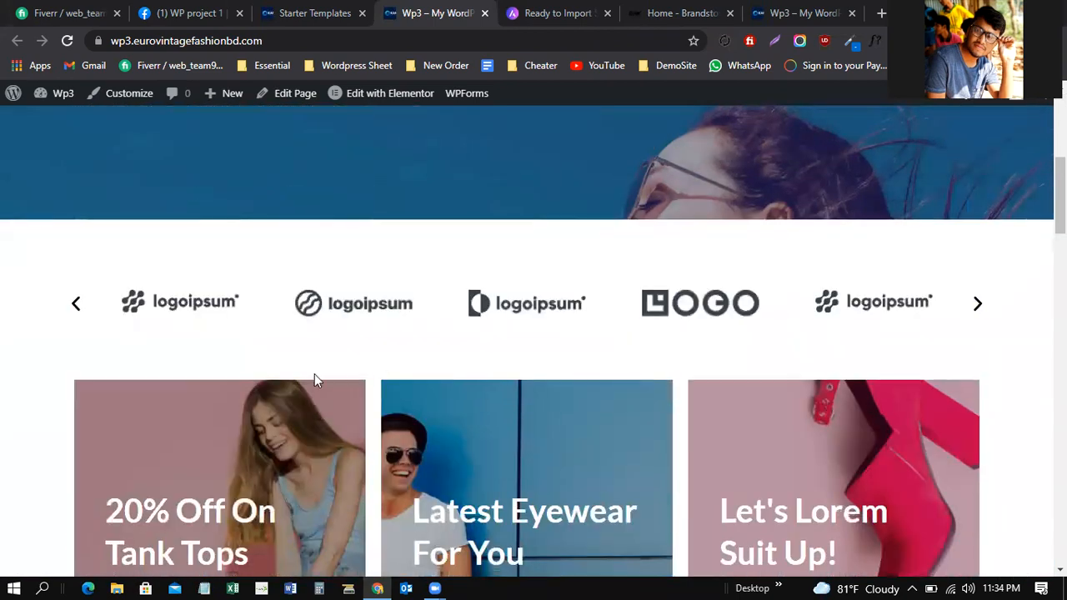
pyautogui.scroll(-4, 277, 386)
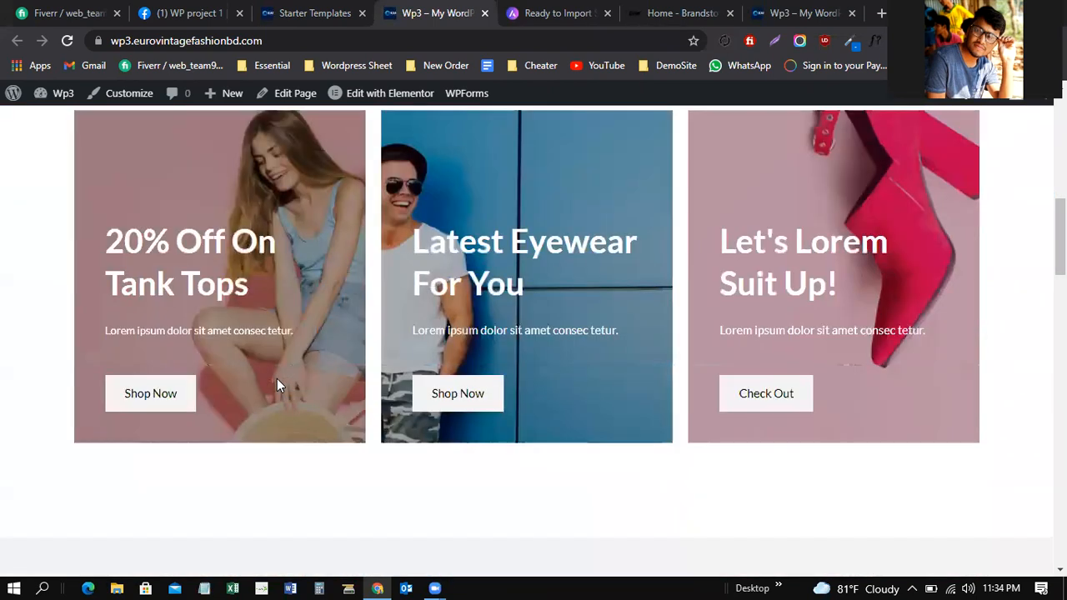
pyautogui.scroll(-4, 280, 385)
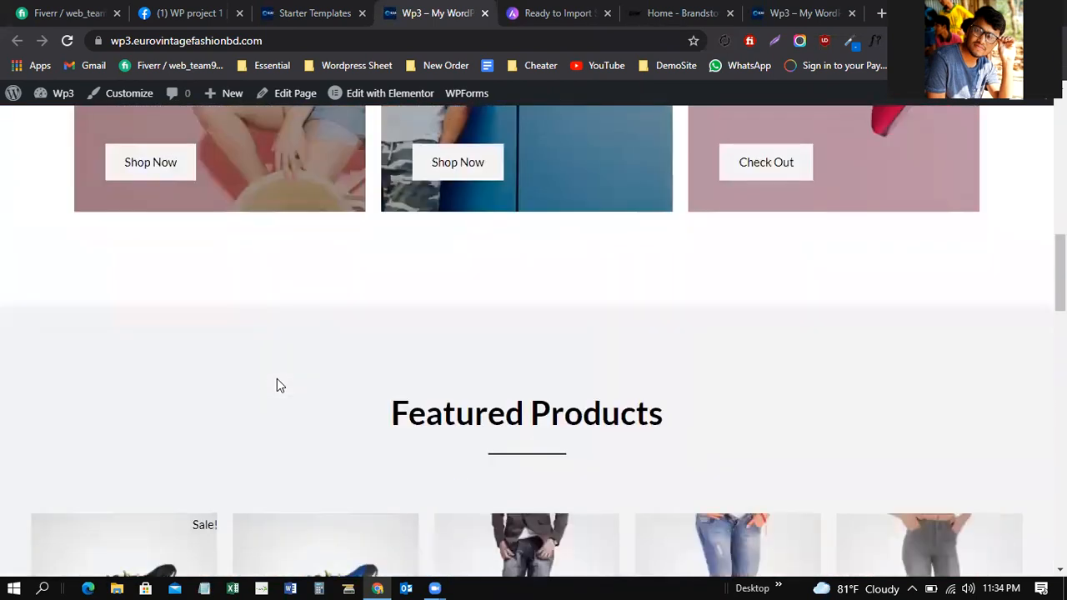
pyautogui.scroll(-4, 280, 385)
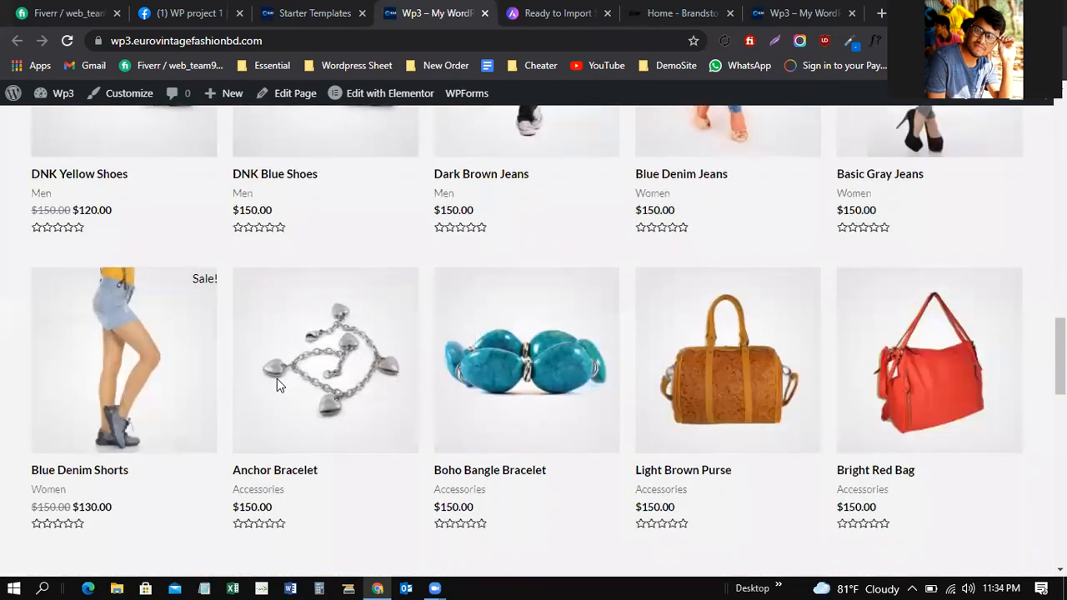
pyautogui.scroll(-1, 277, 384)
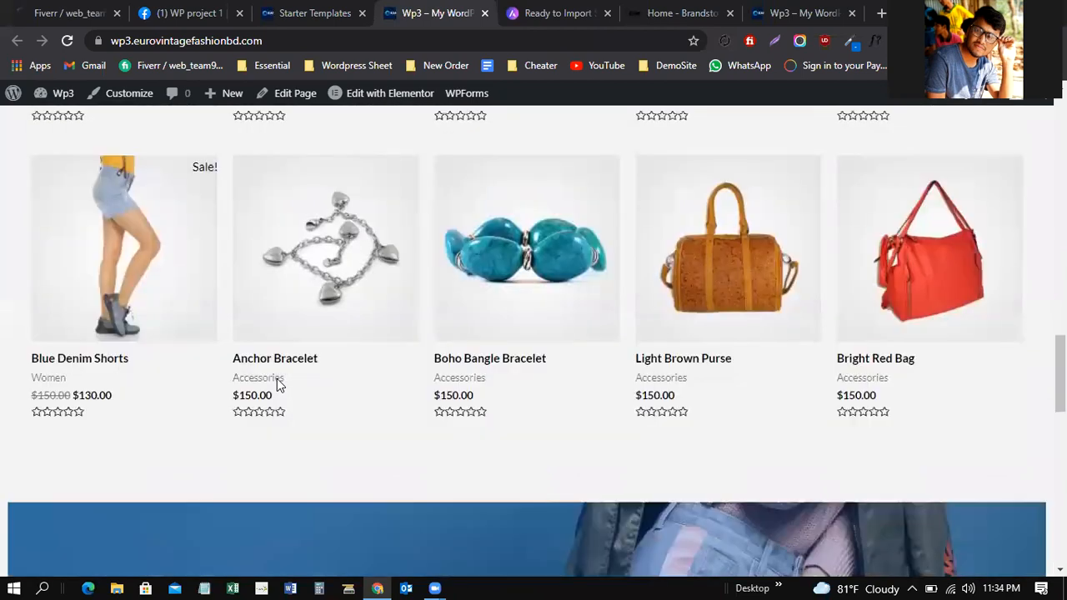
pyautogui.scroll(-3, 277, 384)
pyautogui.scroll(-1, 277, 384)
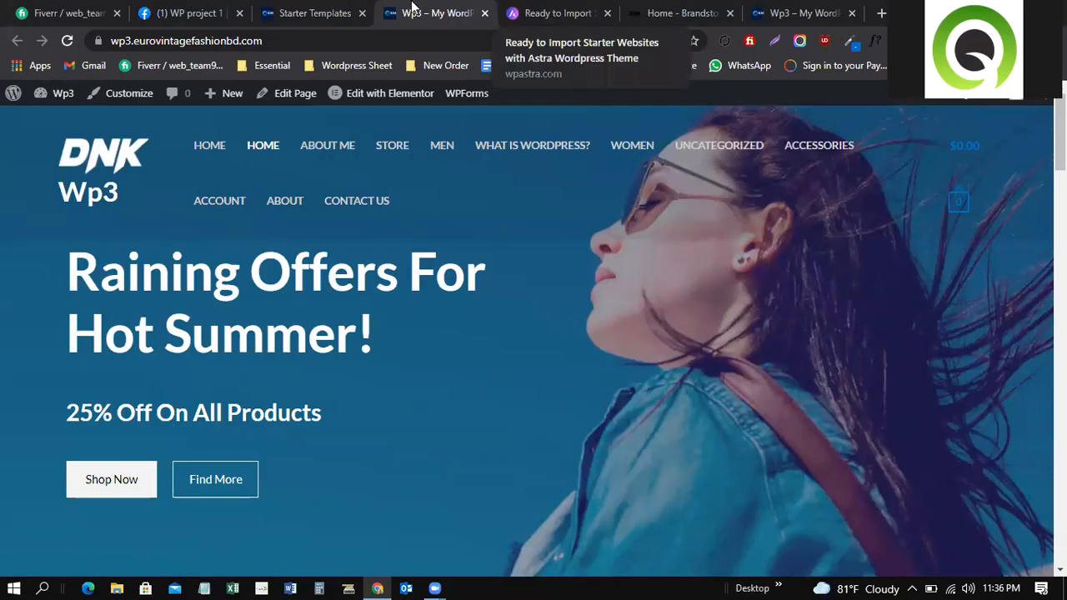
# Step: Return to the Starter Templates page and dismiss the import success message
pyautogui.click(313, 12)
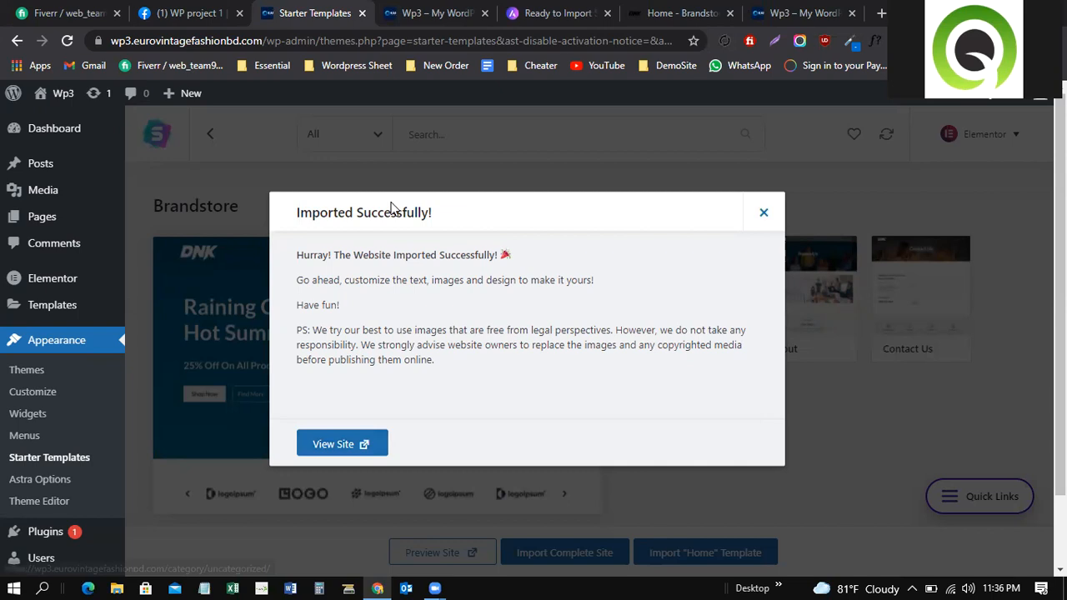
pyautogui.press('Escape')
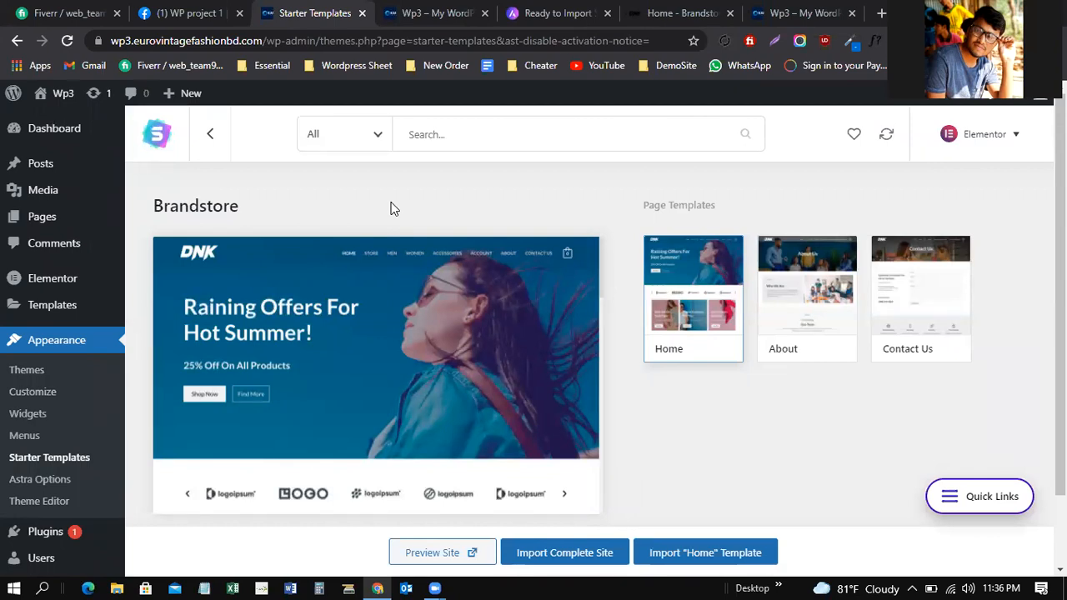
# Step: Search Google for "elementor" in a new browser tab and open the official elementor.com website
pyautogui.click(882, 13)
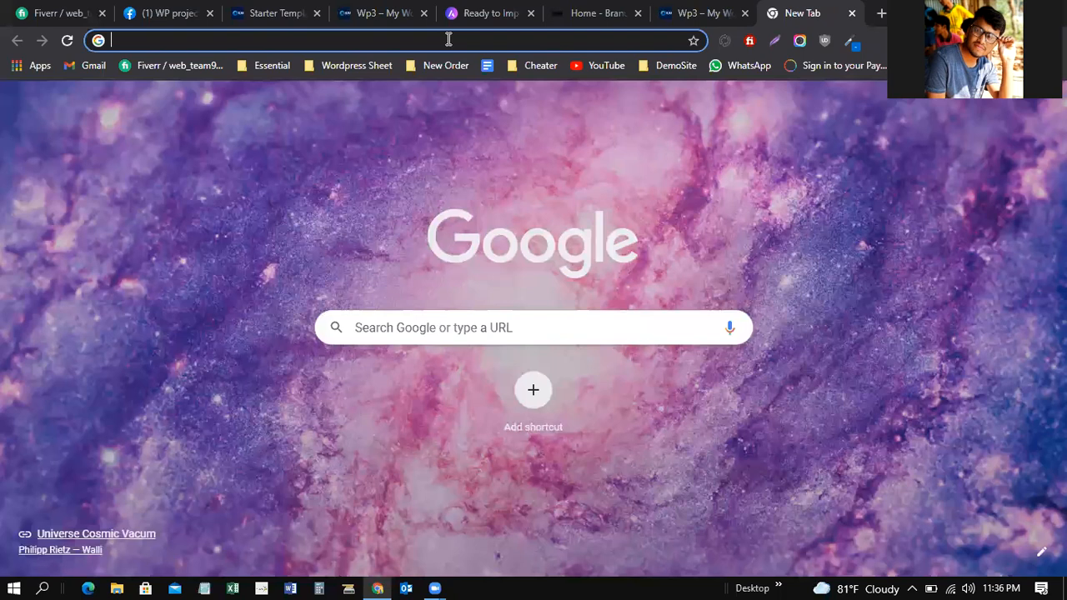
pyautogui.write('elementor')
pyautogui.press('Return')
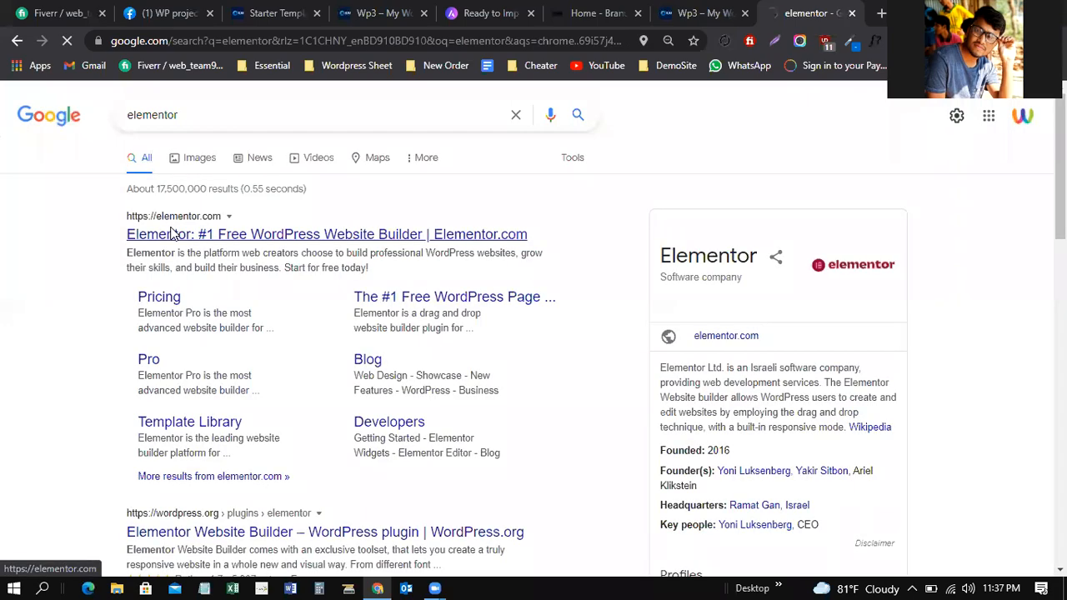
pyautogui.click(171, 234)
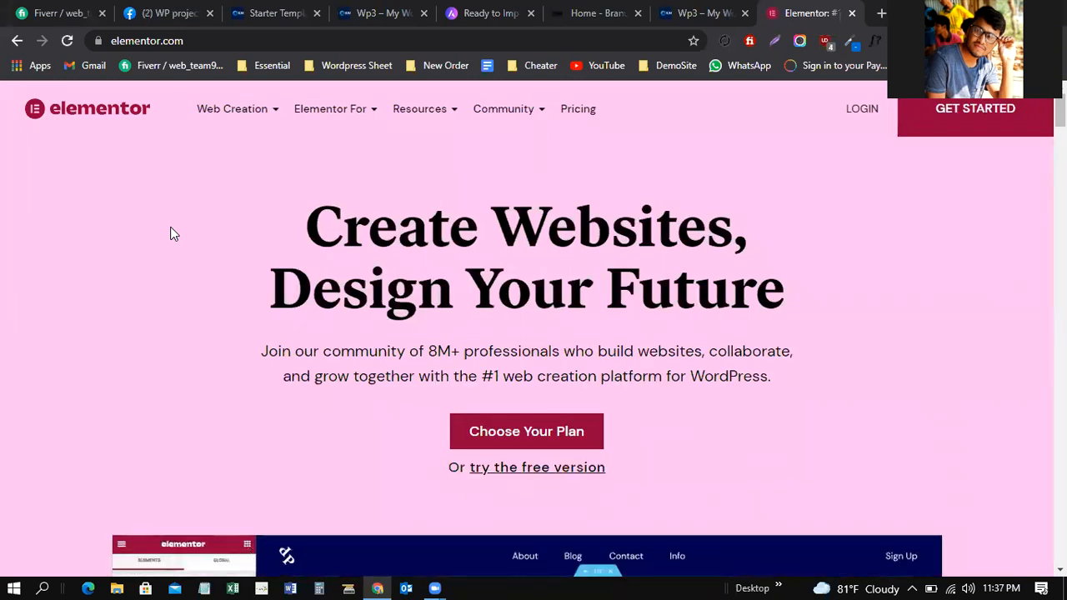
# Step: Examine the Elementor homepage, including its headline, editor demo, feature summaries, website categories and community statistics
pyautogui.moveTo(307, 219); pyautogui.dragTo(915, 272)
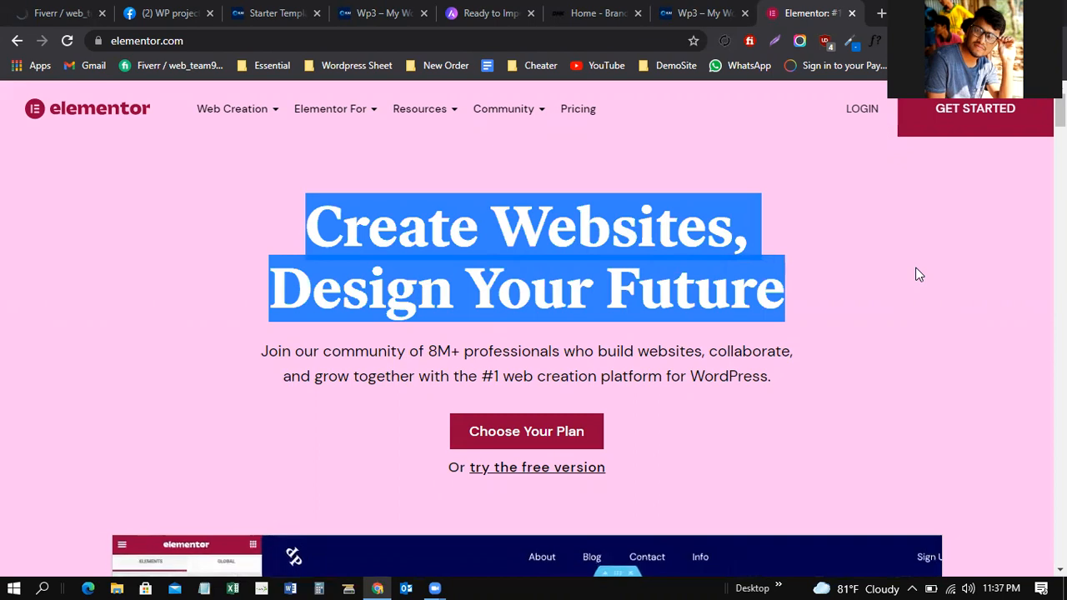
pyautogui.click(797, 296)
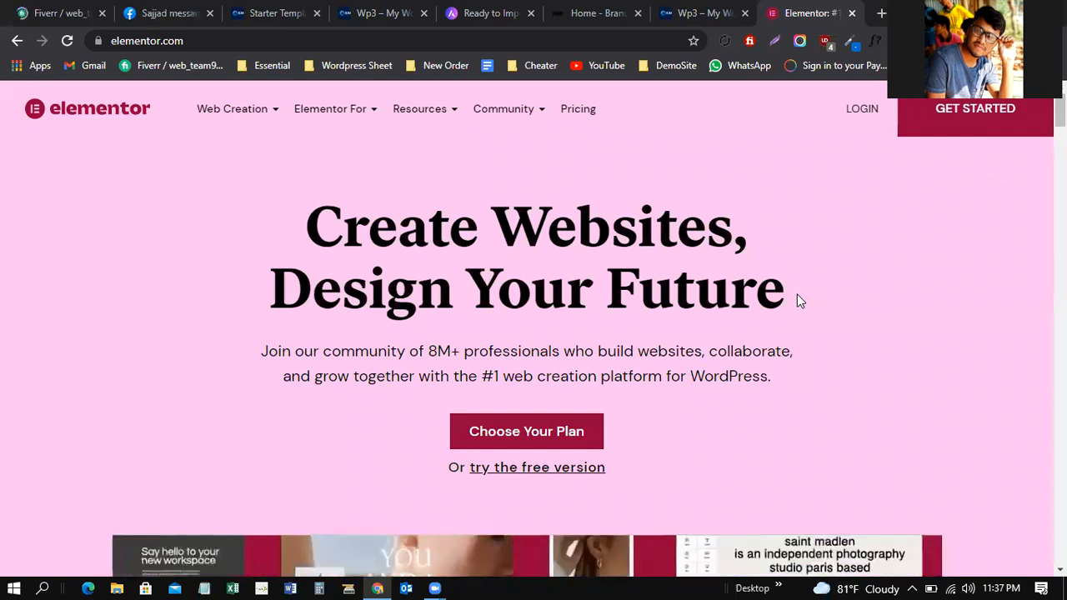
pyautogui.scroll(-3, 796, 295)
pyautogui.scroll(-1, 796, 294)
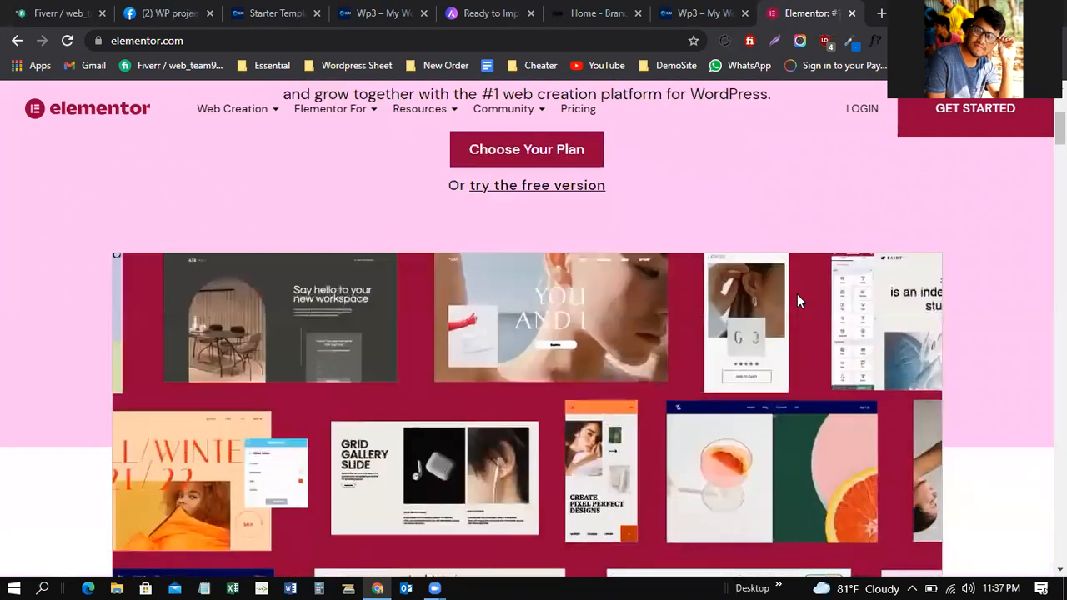
pyautogui.scroll(-1, 797, 294)
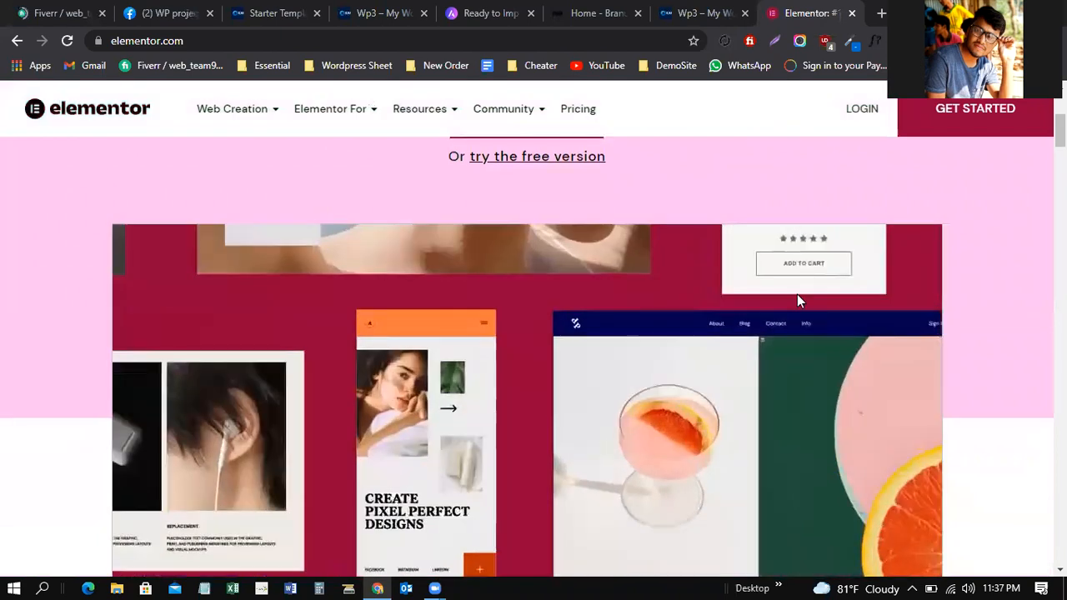
pyautogui.scroll(4, 797, 295)
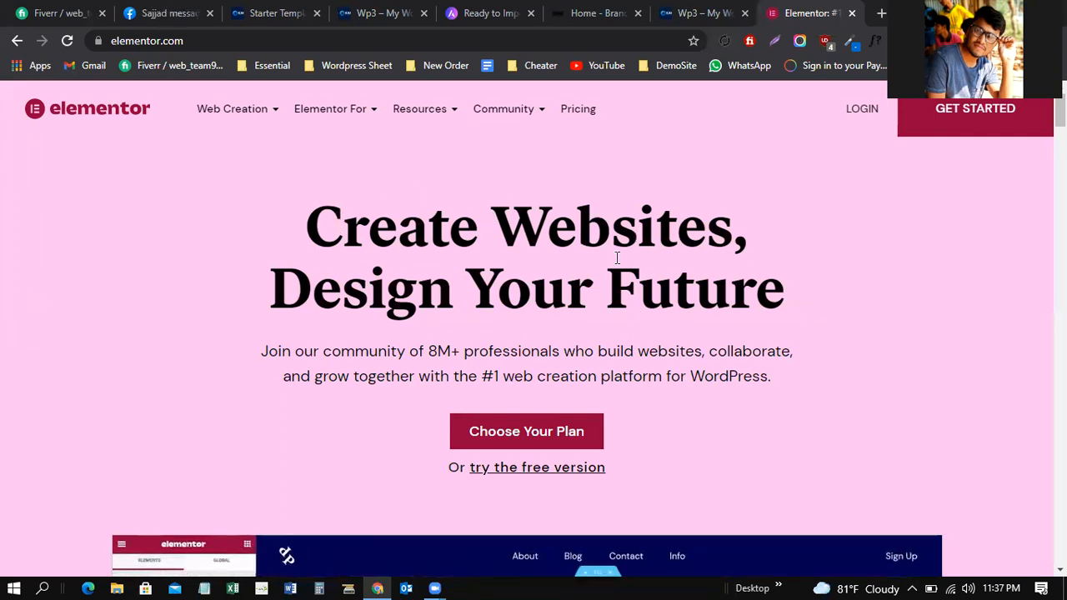
pyautogui.scroll(-1, 616, 258)
pyautogui.scroll(-3, 617, 257)
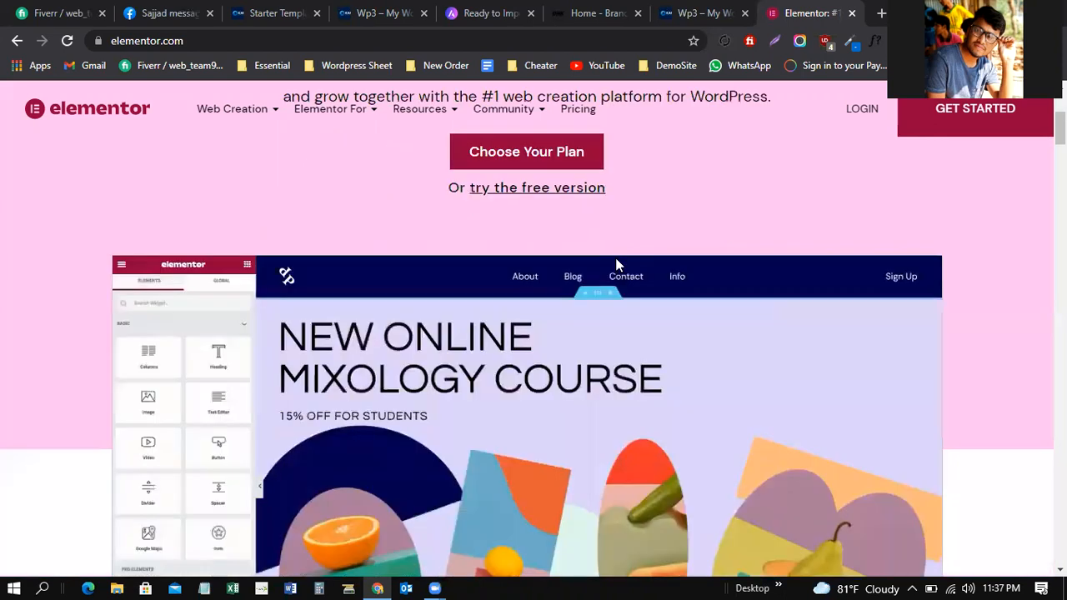
pyautogui.scroll(-3, 617, 260)
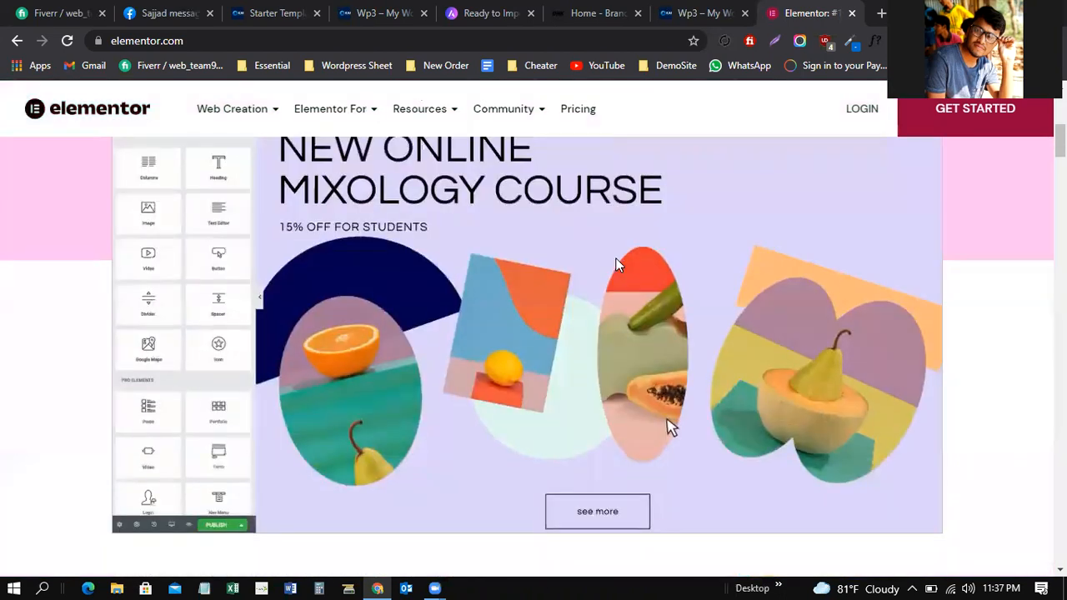
pyautogui.scroll(-5, 616, 265)
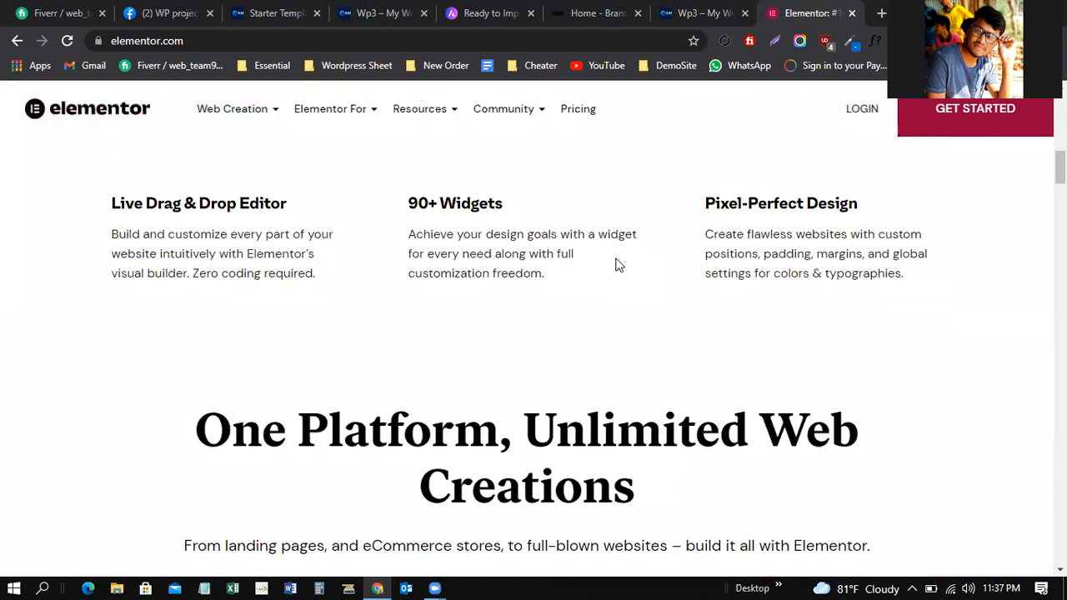
pyautogui.scroll(-5, 617, 264)
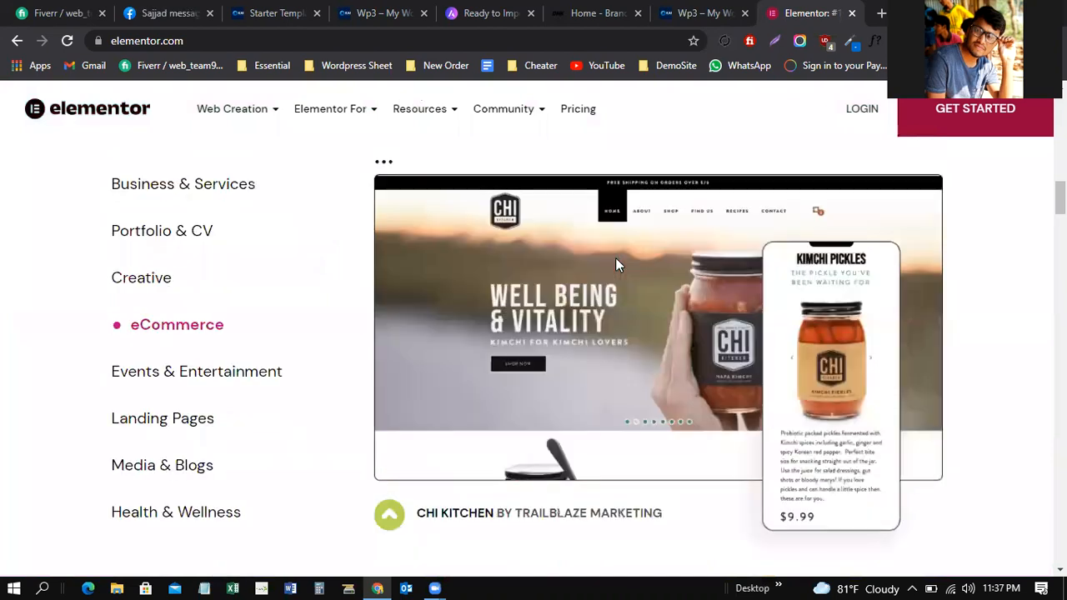
pyautogui.scroll(-2, 615, 258)
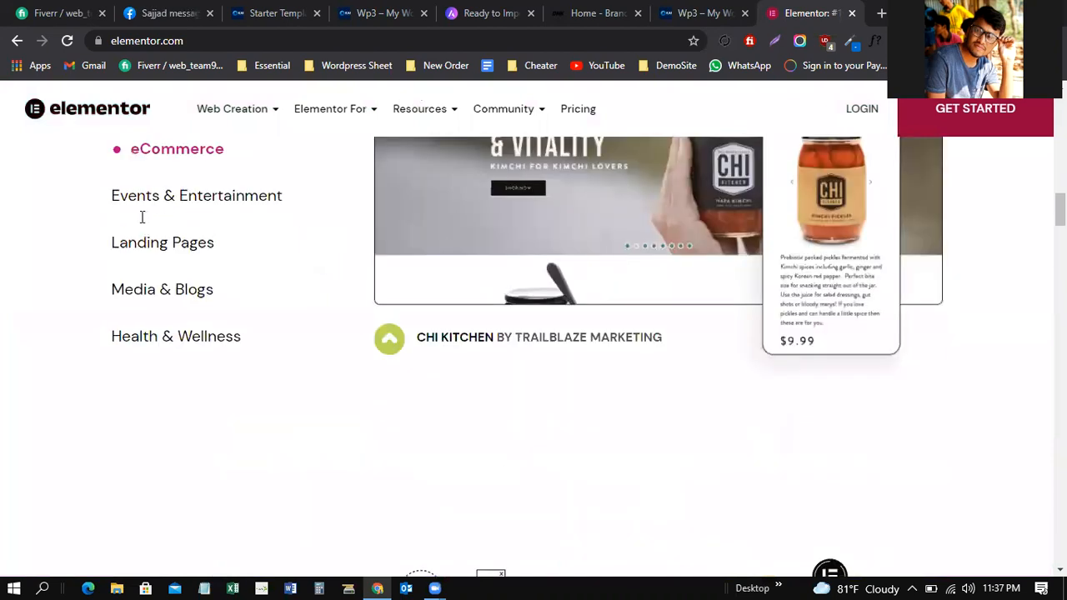
pyautogui.scroll(-4, 142, 215)
pyautogui.scroll(-5, 45, 193)
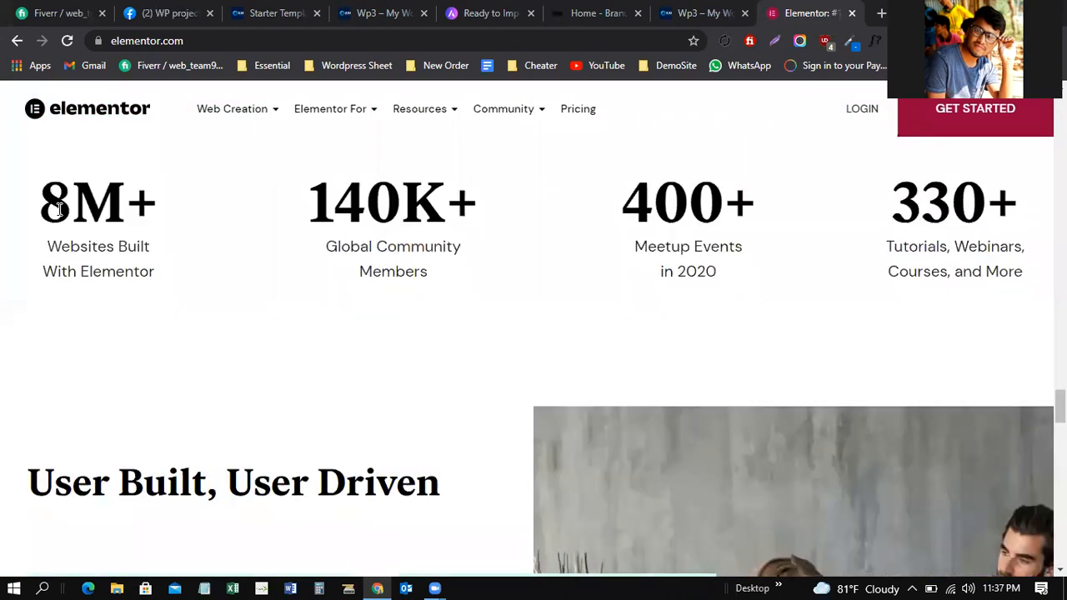
# Step: Examine the rest of the Elementor homepage, covering the community statistics, user add-ons, Elementor Experts and the header navigation
pyautogui.moveTo(166, 291); pyautogui.dragTo(32, 178)
pyautogui.moveTo(152, 250); pyautogui.dragTo(81, 272)
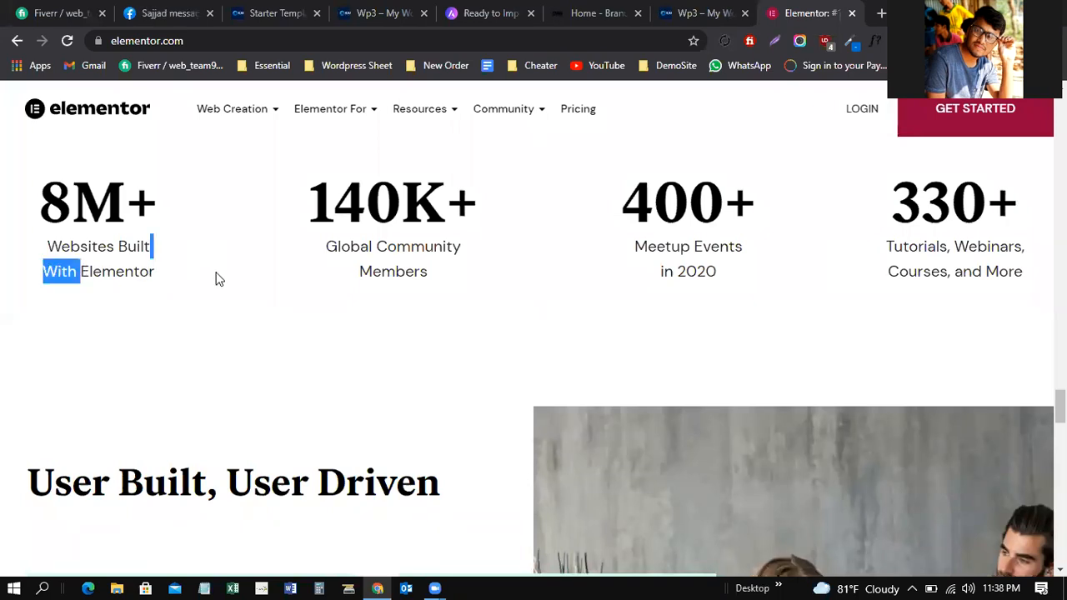
pyautogui.click(218, 279)
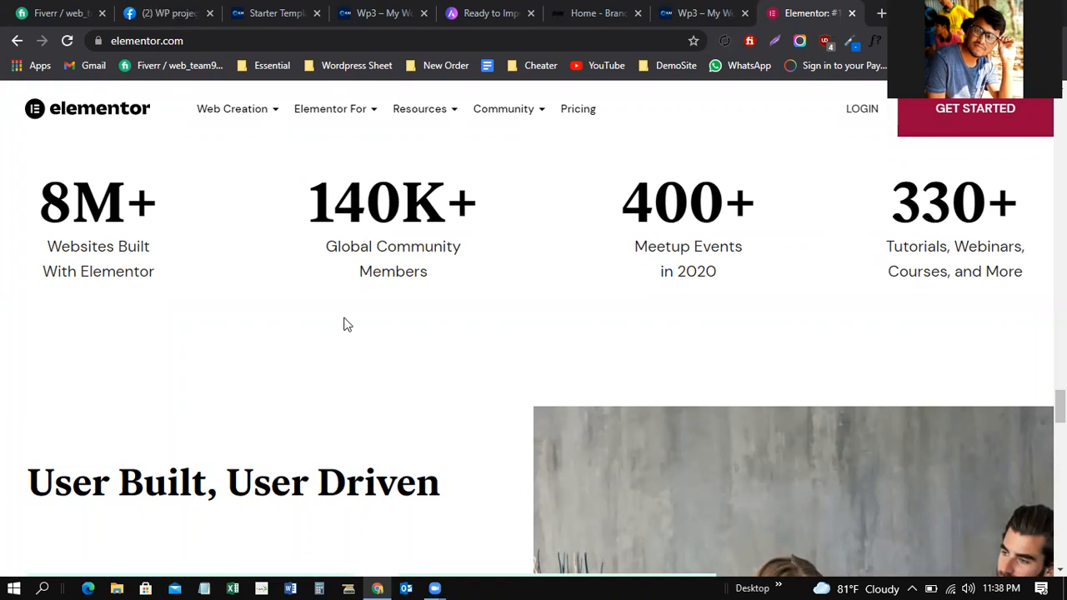
pyautogui.scroll(-5, 342, 321)
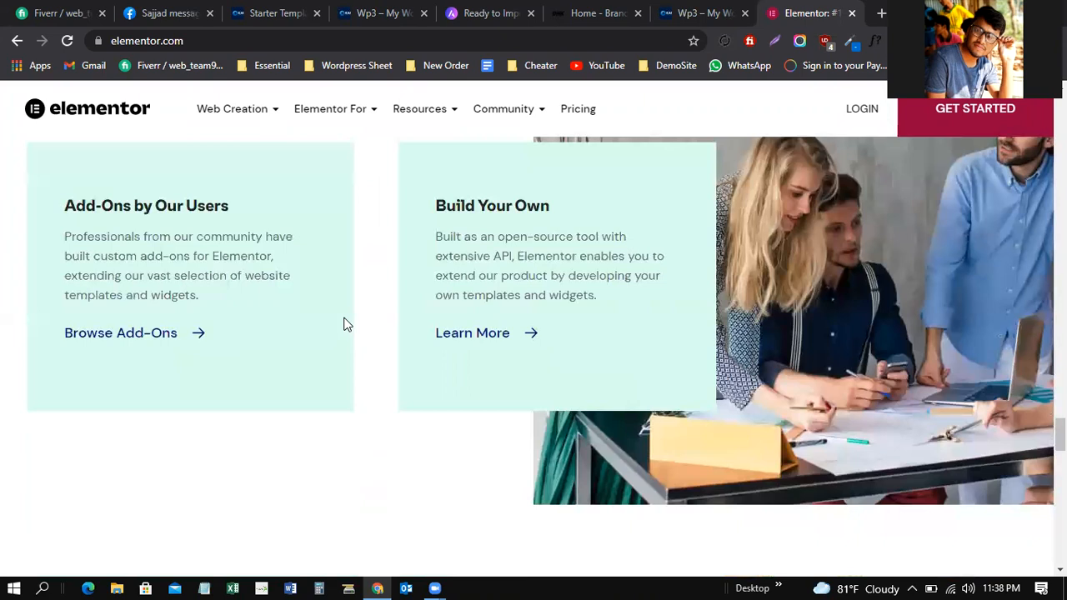
pyautogui.scroll(-3, 347, 325)
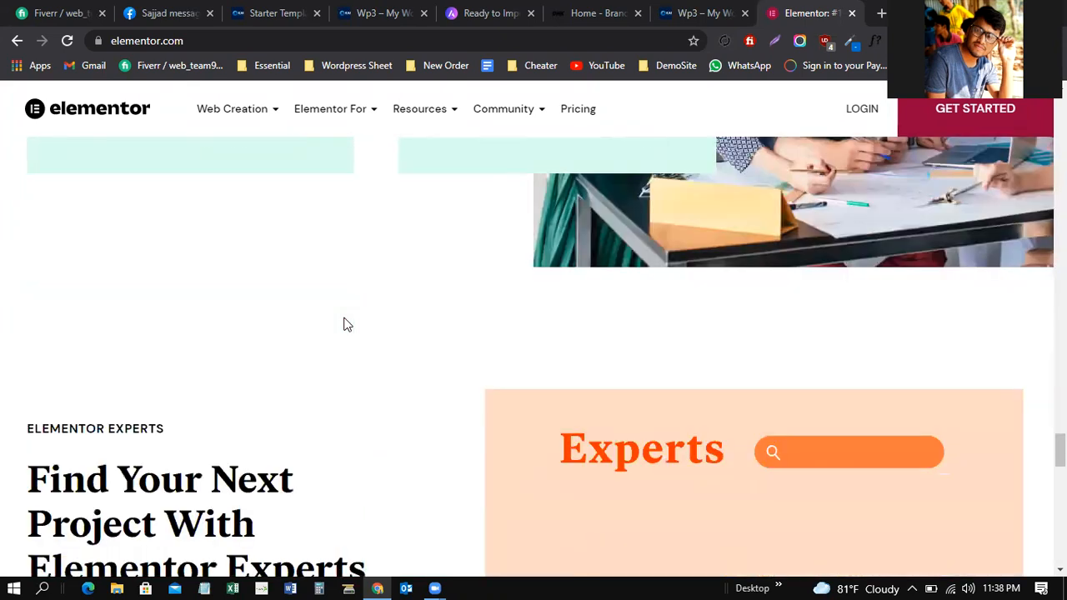
pyautogui.scroll(-2, 348, 326)
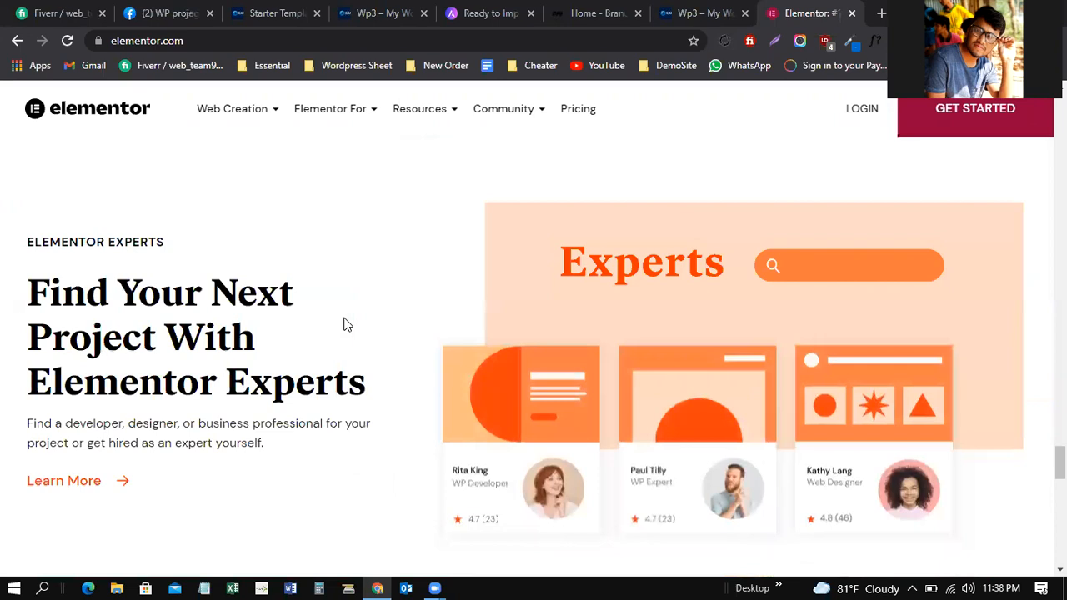
pyautogui.scroll(-3, 348, 325)
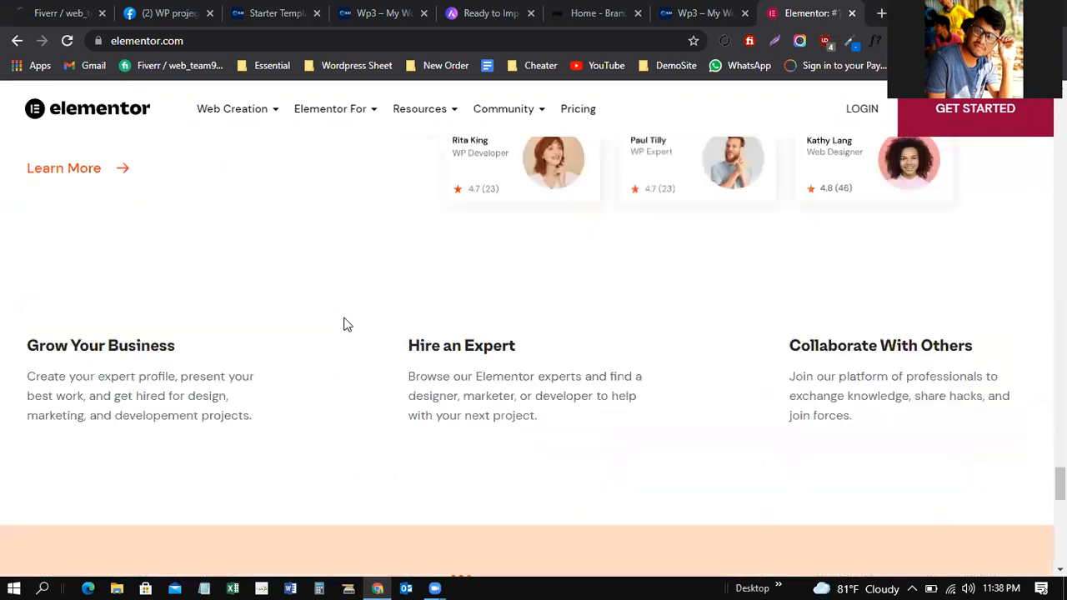
pyautogui.scroll(-1, 347, 325)
pyautogui.scroll(-8, 348, 325)
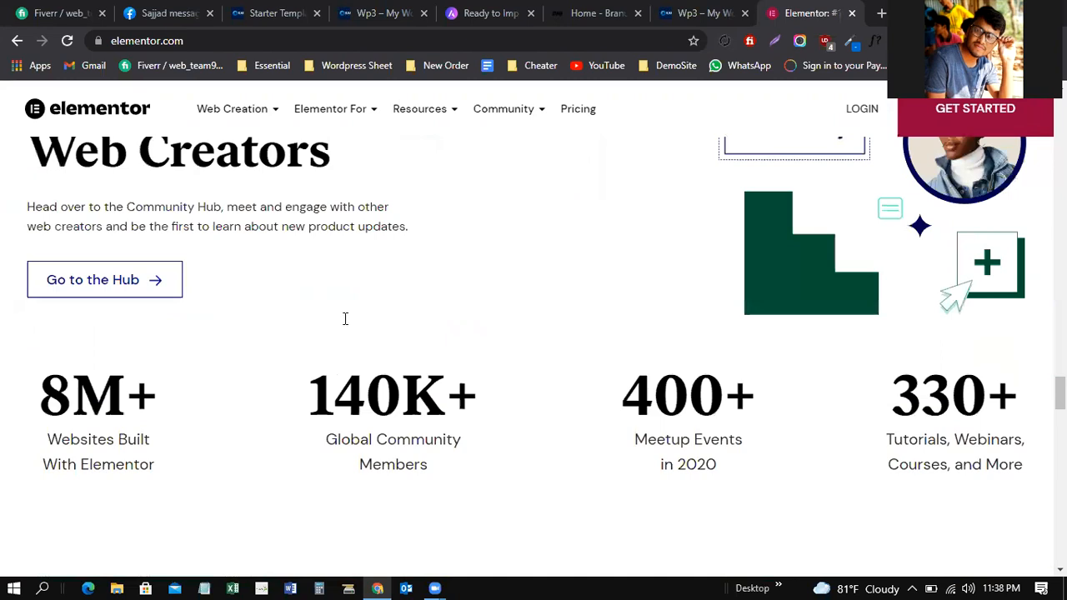
pyautogui.scroll(5, 345, 318)
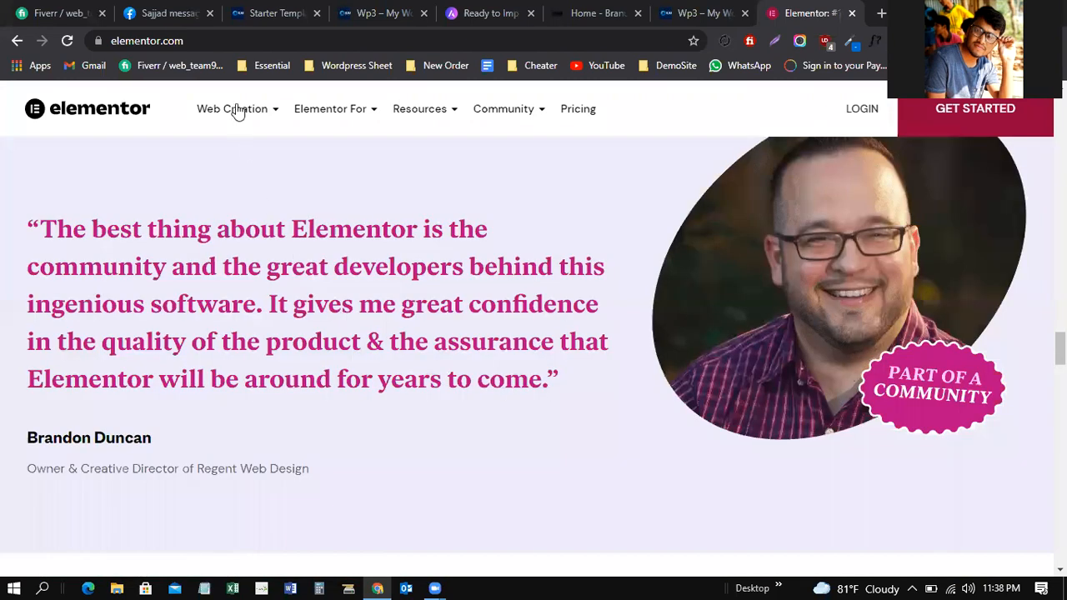
pyautogui.scroll(10, 238, 111)
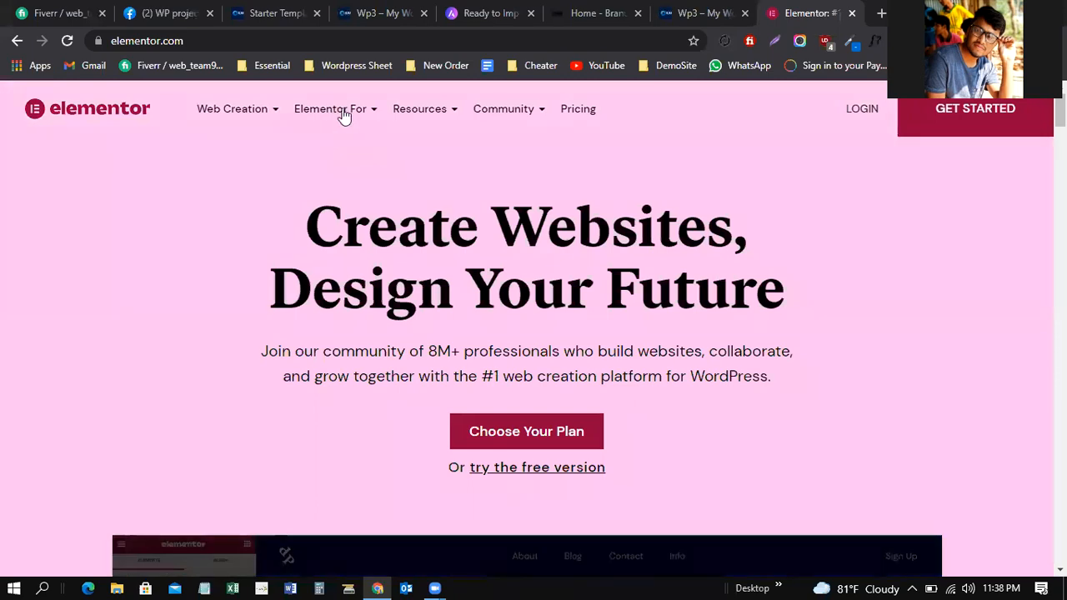
pyautogui.click(344, 117)
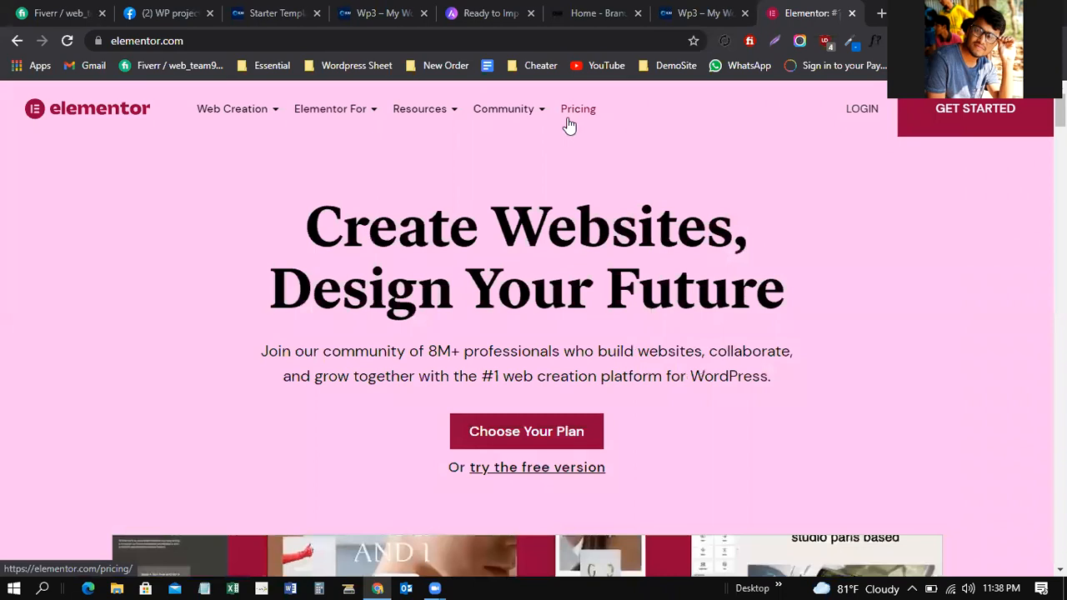
# Step: Open Elementor's pricing page and review the Essential to Agency plans, their features and the free version offer
pyautogui.click(569, 124)
pyautogui.scroll(-1, 221, 284)
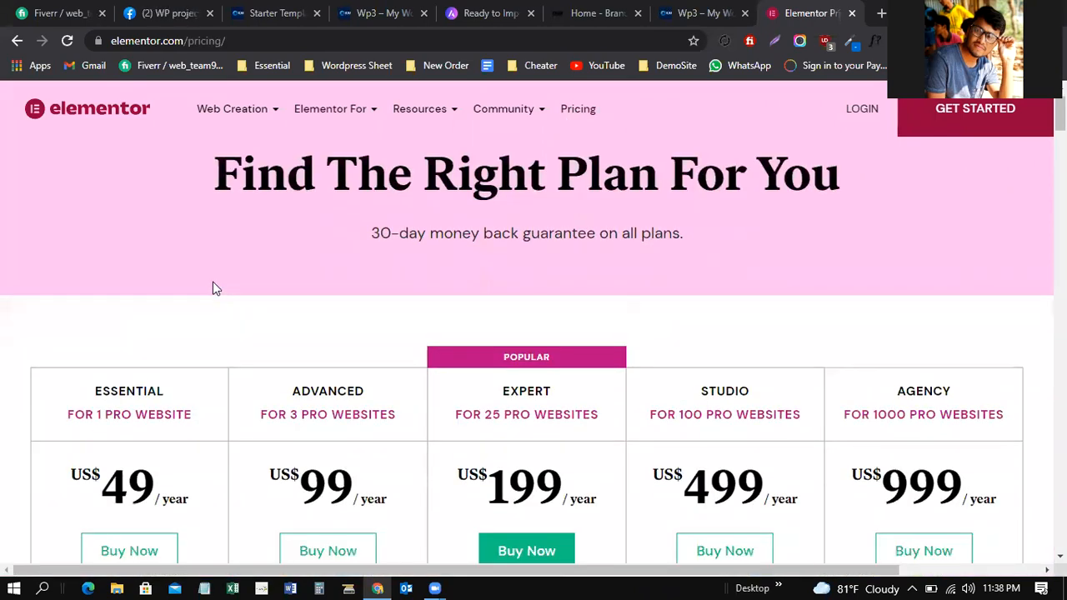
pyautogui.scroll(-2, 183, 271)
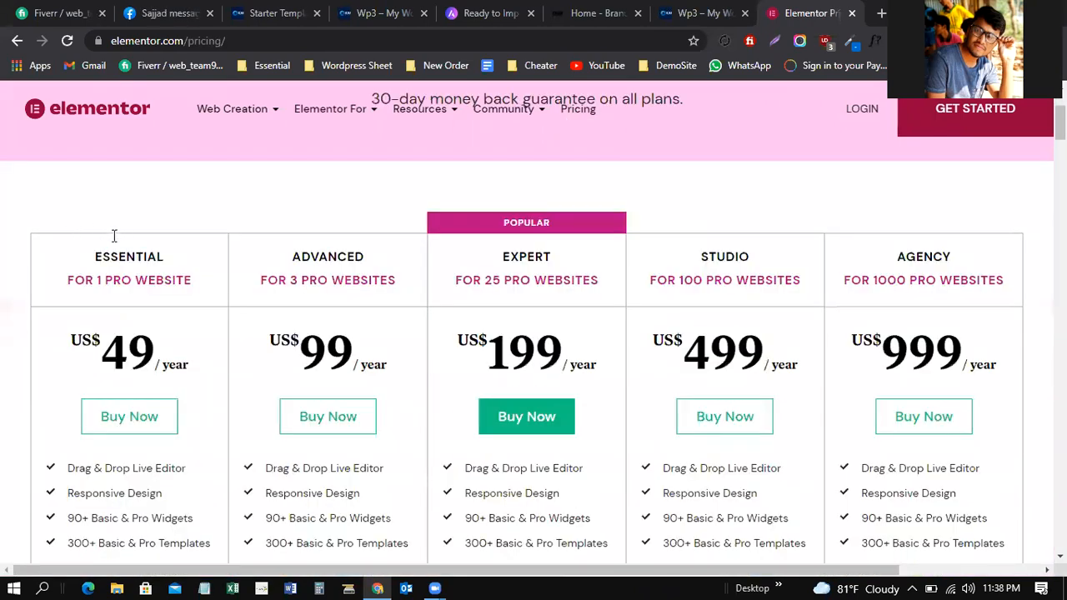
pyautogui.scroll(-2, 163, 283)
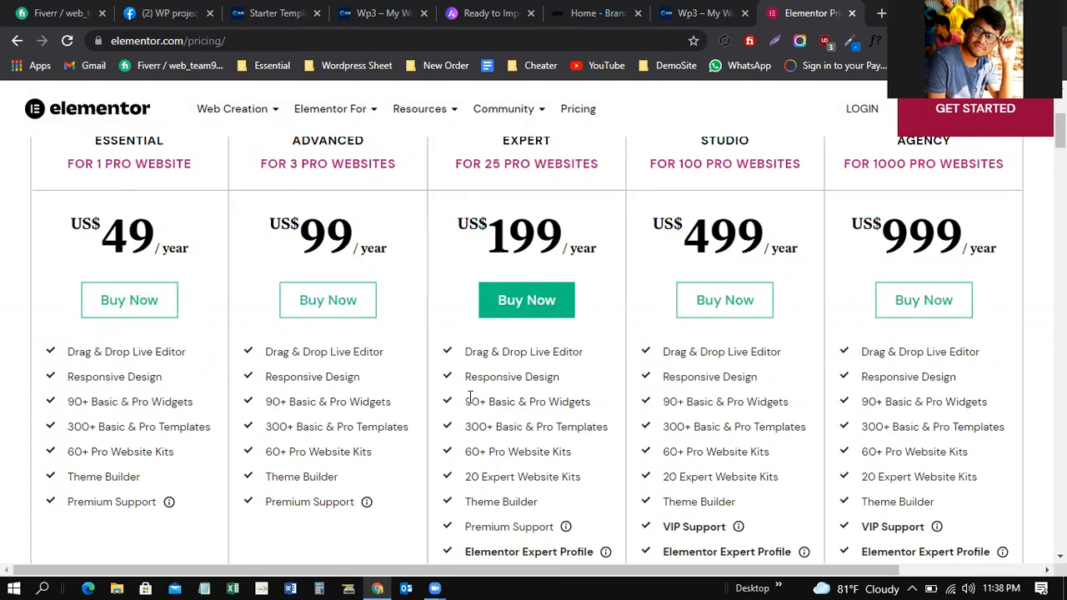
pyautogui.scroll(-3, 469, 400)
pyautogui.scroll(-3, 469, 404)
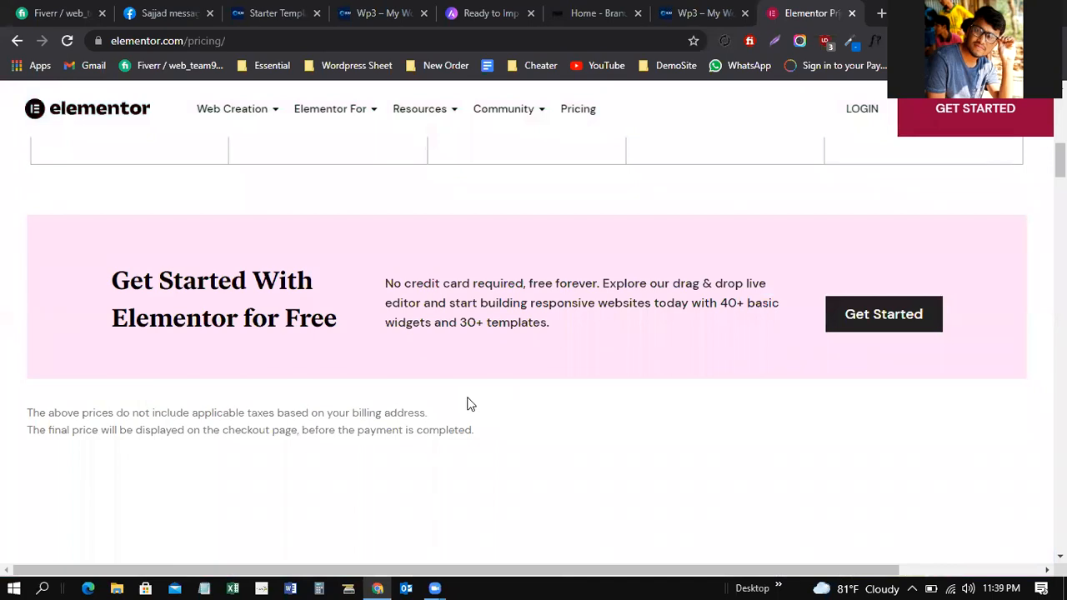
pyautogui.moveTo(276, 323); pyautogui.dragTo(349, 326)
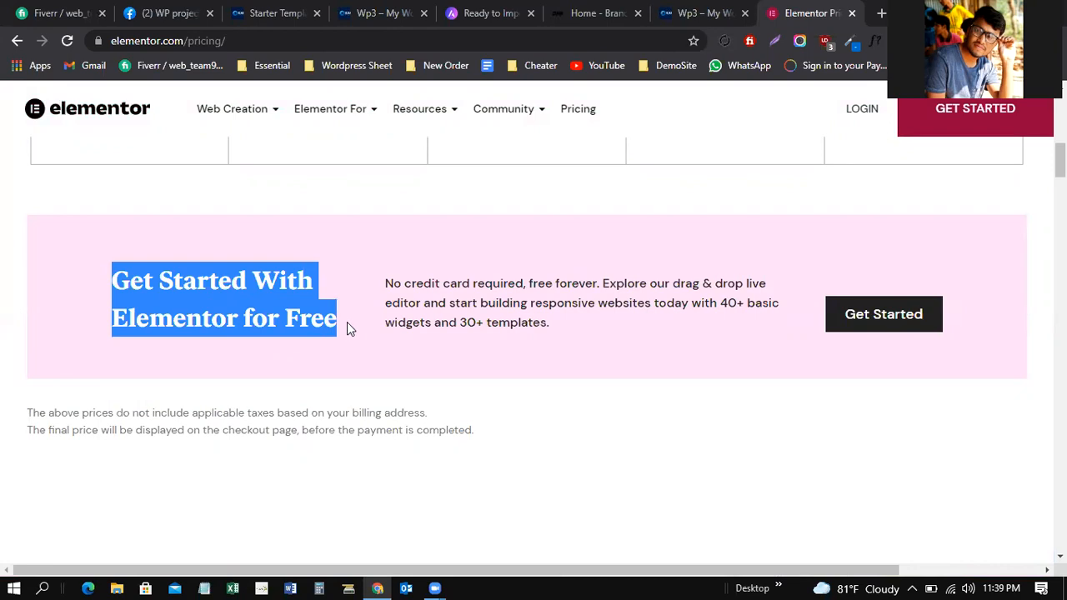
pyautogui.click(347, 321)
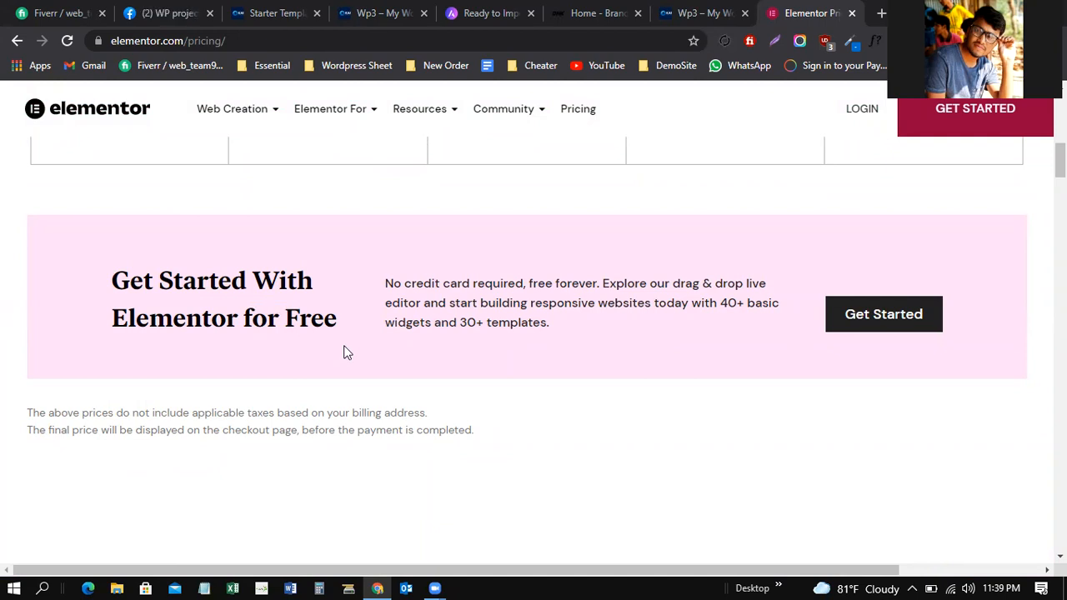
# Step: Return to the WordPress admin of the Wp3 site and open the list of installed plugins
pyautogui.click(280, 10)
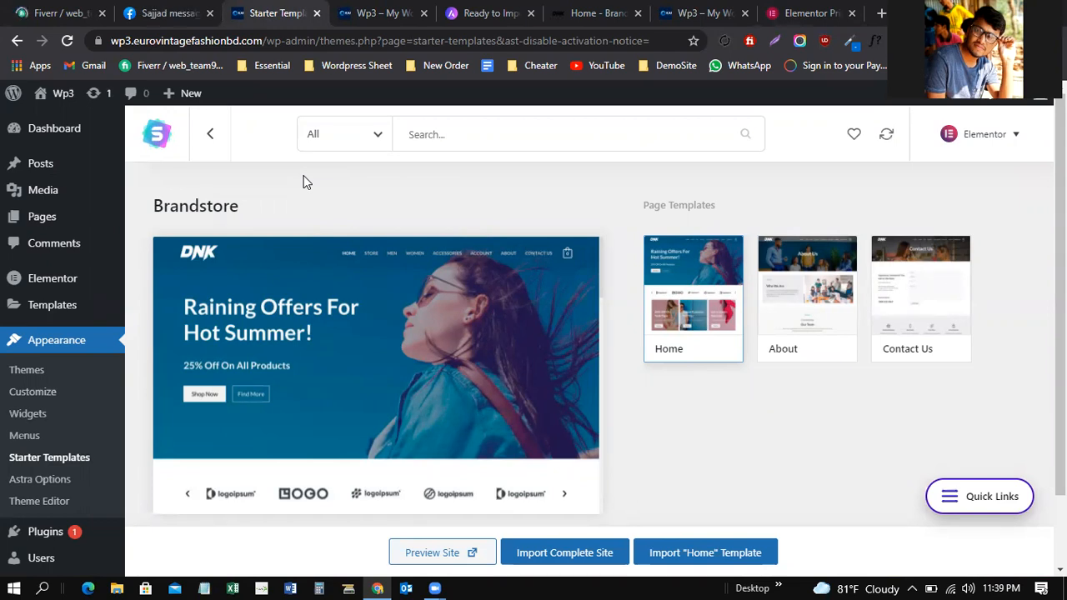
pyautogui.moveTo(18, 218)
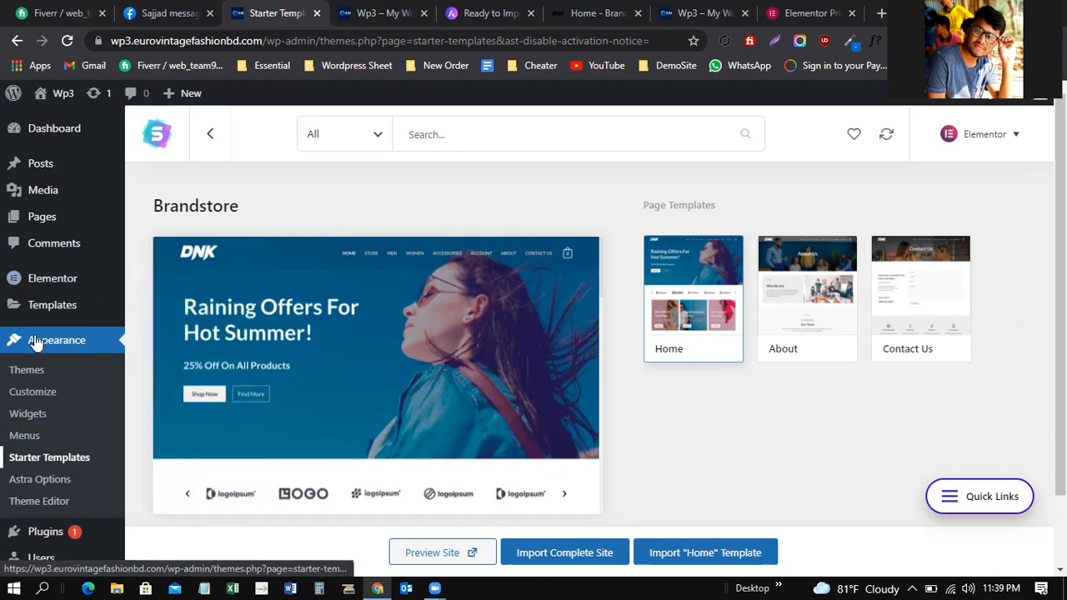
pyautogui.moveTo(40, 300)
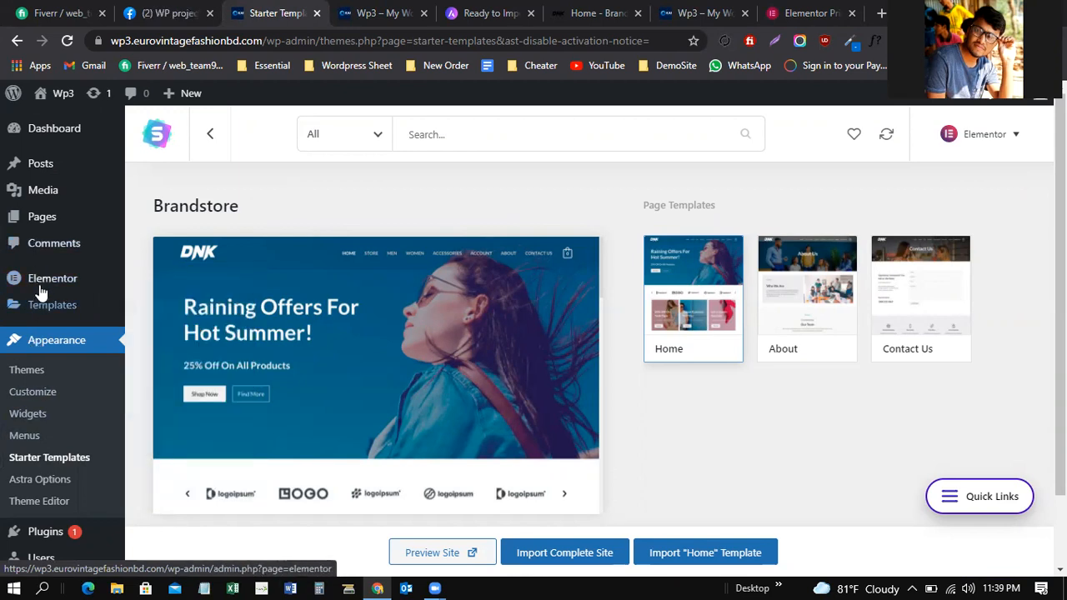
pyautogui.scroll(-1, 40, 295)
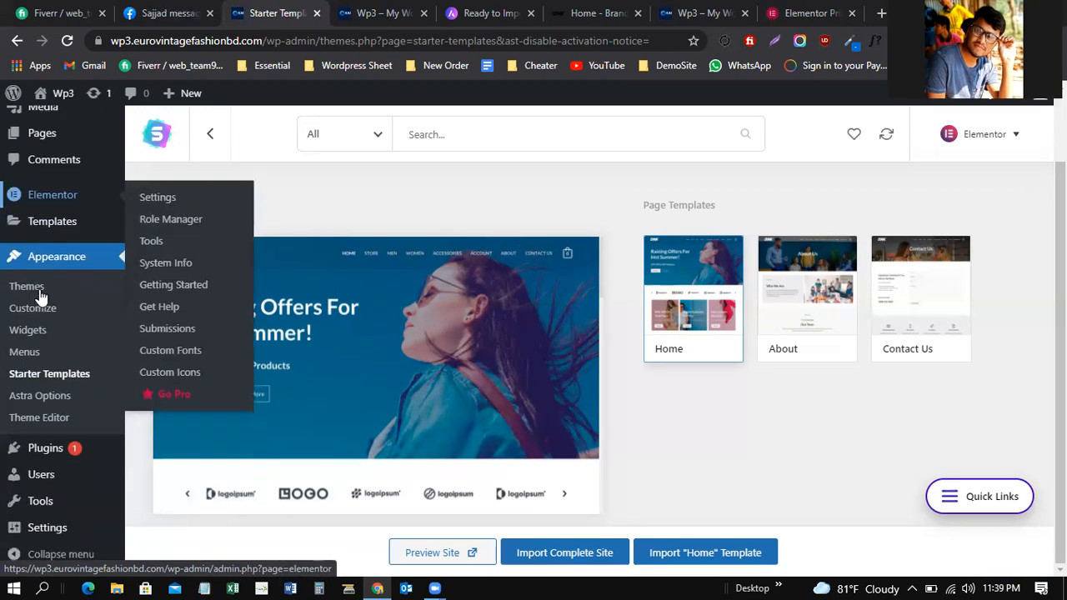
pyautogui.moveTo(37, 458)
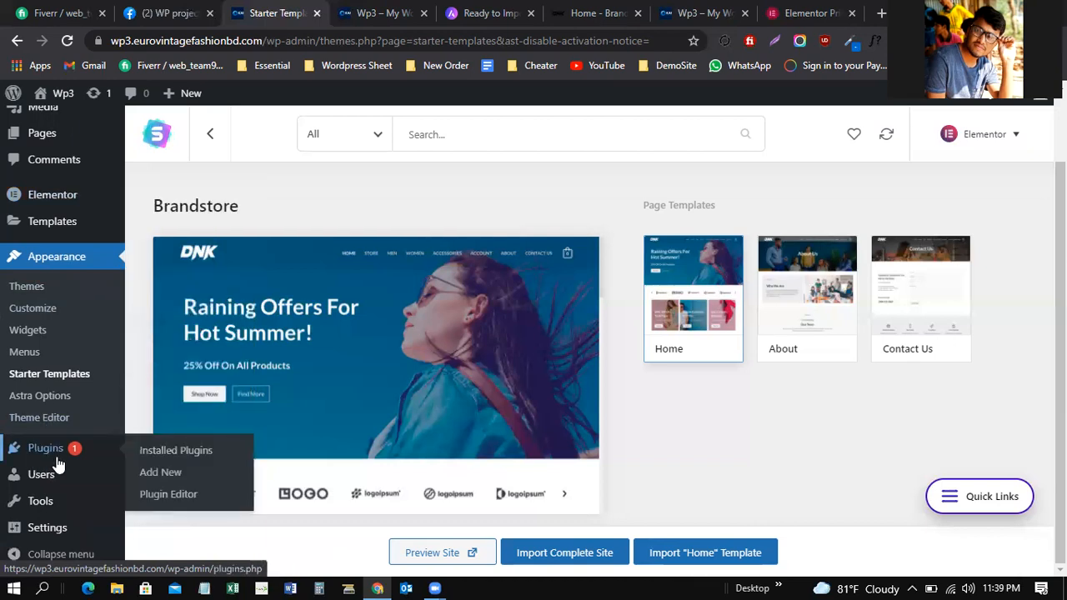
pyautogui.click(180, 456)
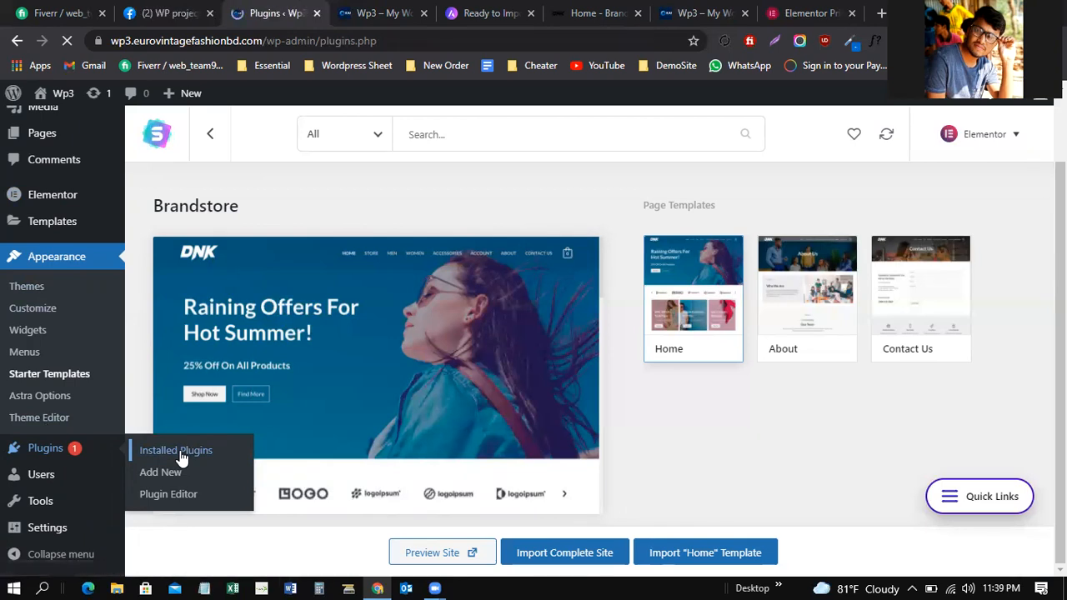
# Step: Deactivate the Elementor plugin, skipping the feedback form, and delete it from the site
pyautogui.scroll(-4, 414, 461)
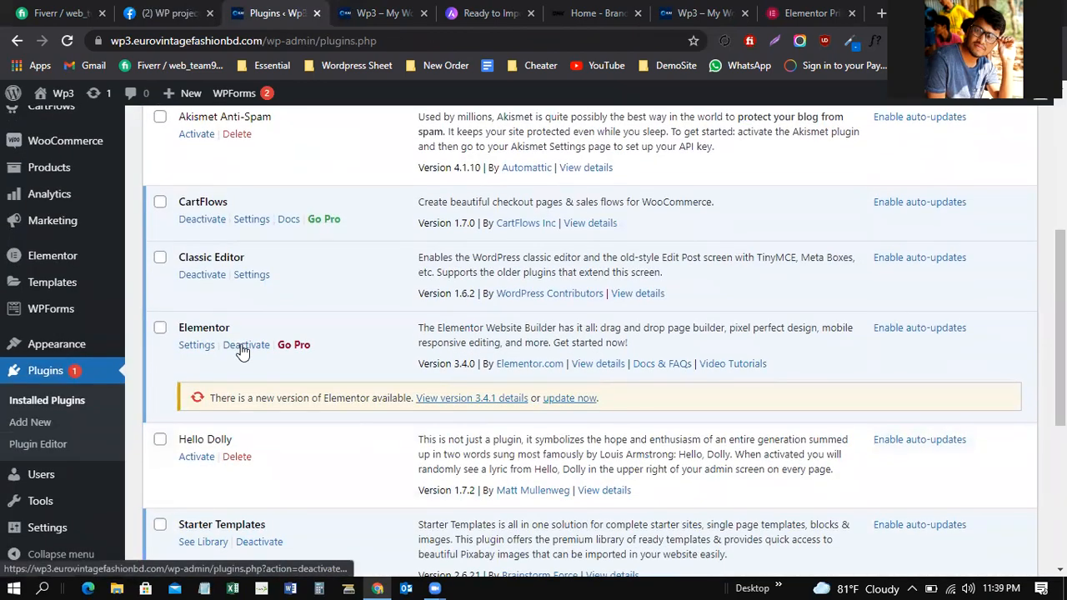
pyautogui.click(242, 346)
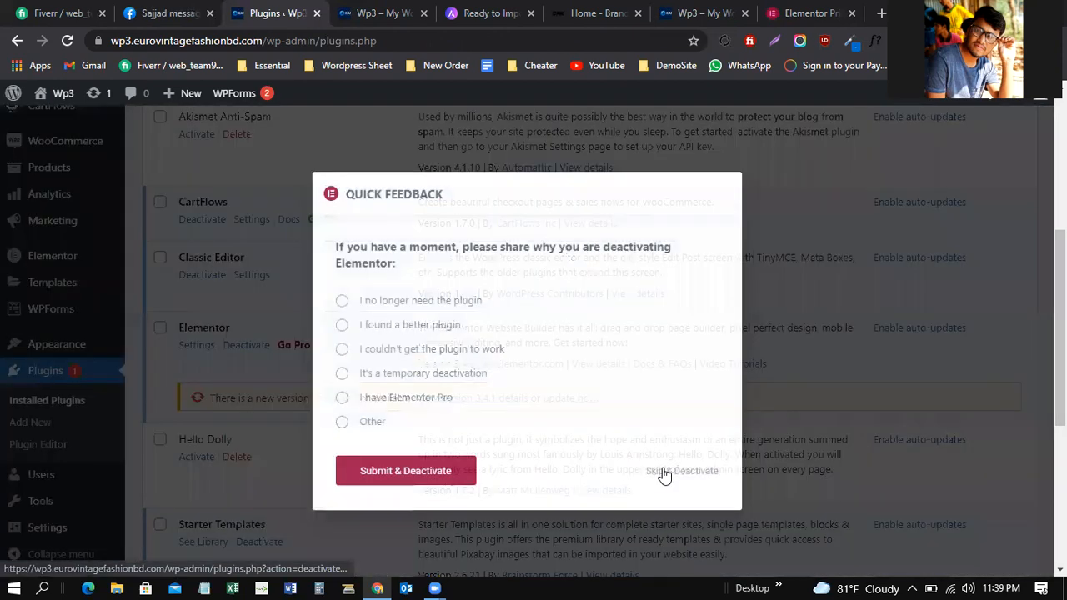
pyautogui.click(664, 472)
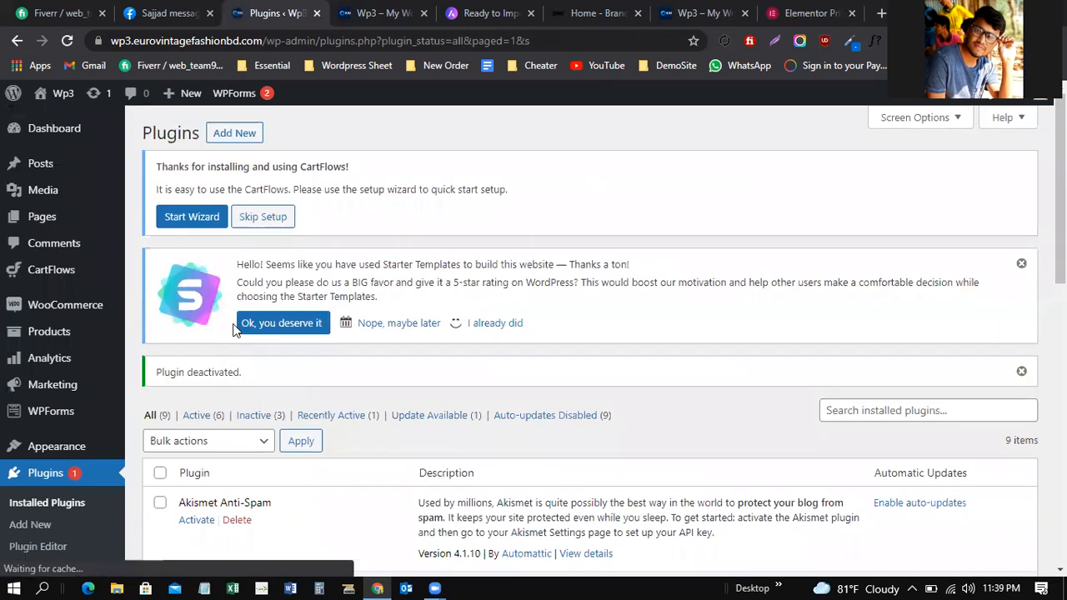
pyautogui.scroll(-2, 247, 318)
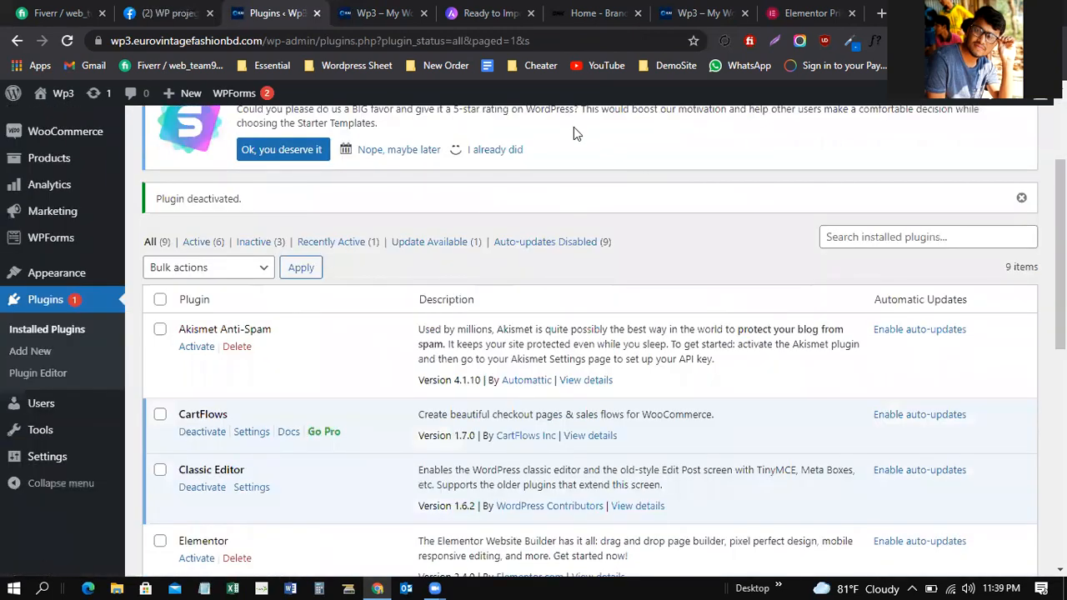
pyautogui.scroll(-3, 614, 135)
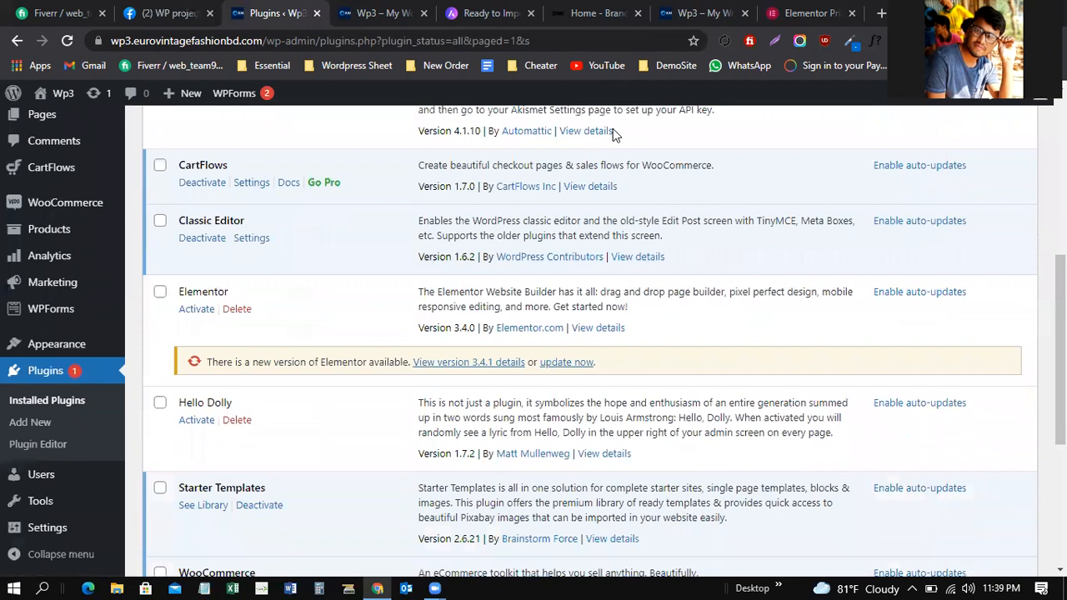
pyautogui.click(613, 131)
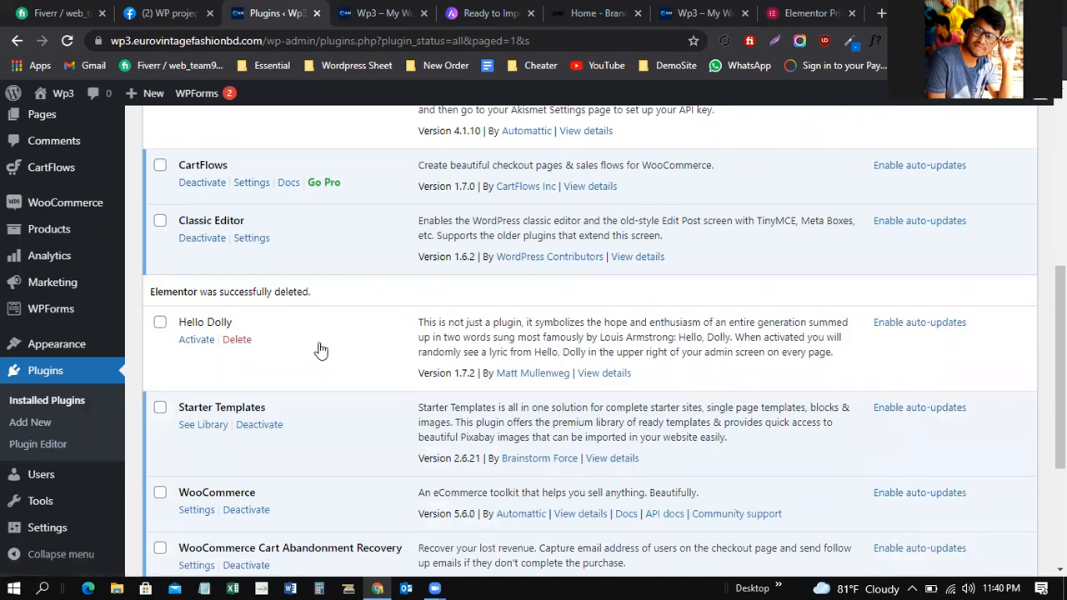
# Step: Open the page for adding new plugins and search the plugin directory for "Elementor"
pyautogui.click(30, 424)
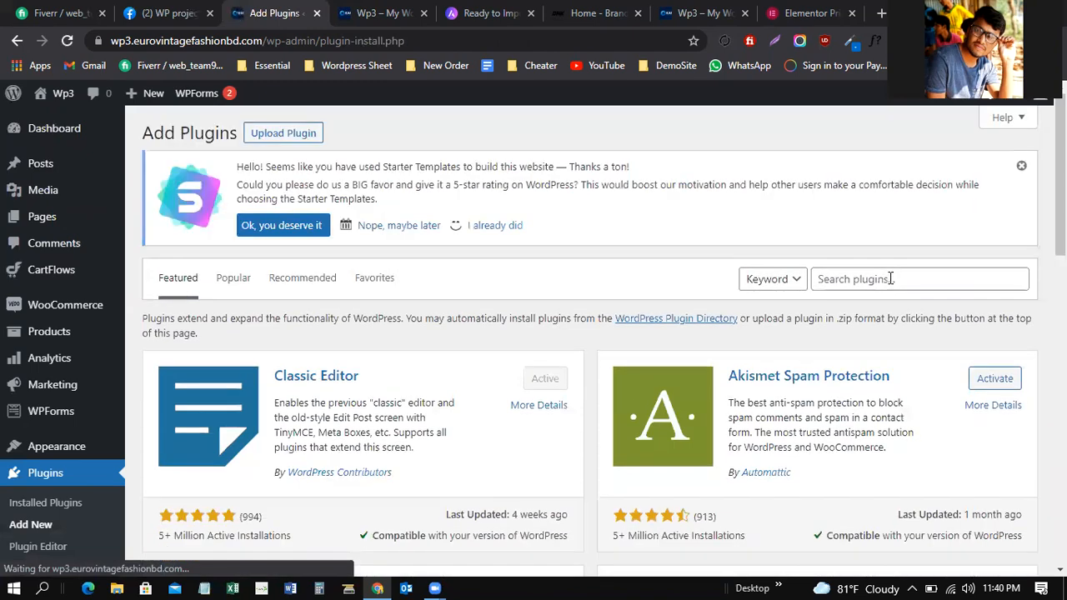
pyautogui.click(890, 278)
pyautogui.write('Elem')
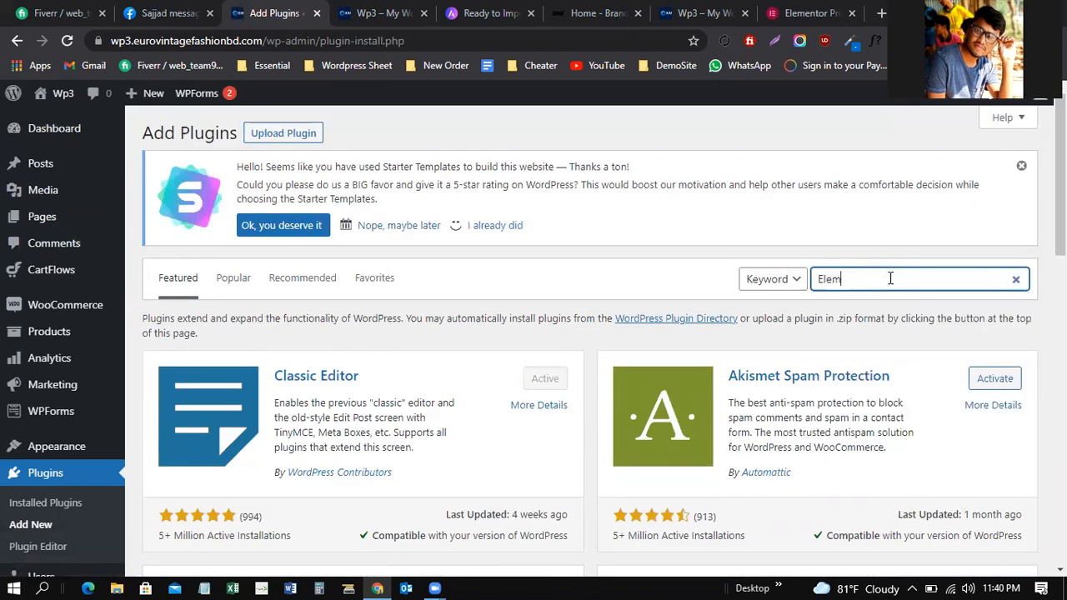
pyautogui.write('entor')
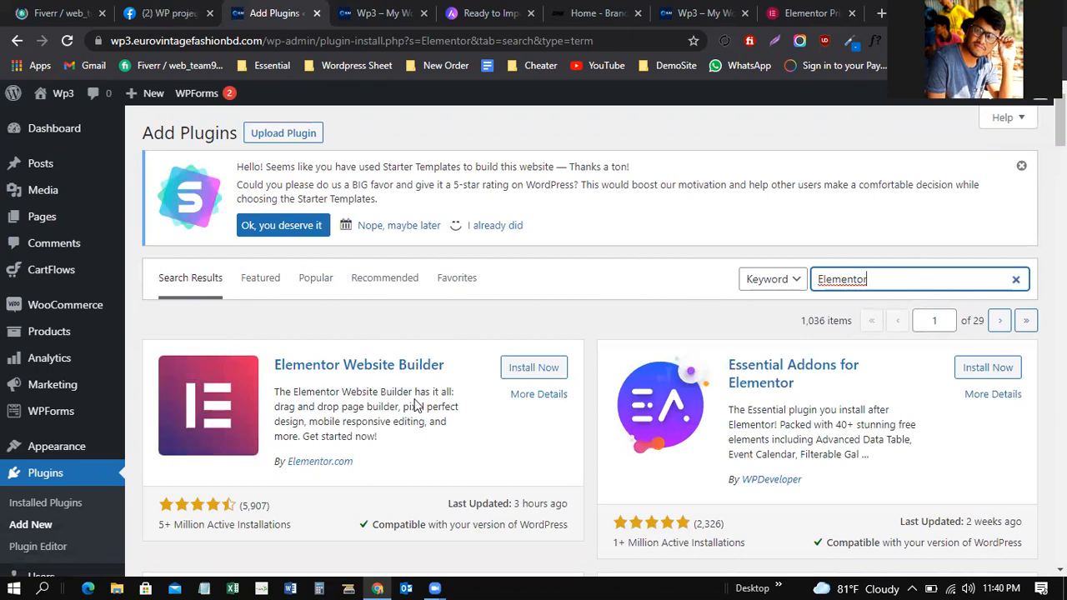
# Step: Install and activate Elementor Website Builder, and check its entry in the installed plugins list
pyautogui.click(521, 369)
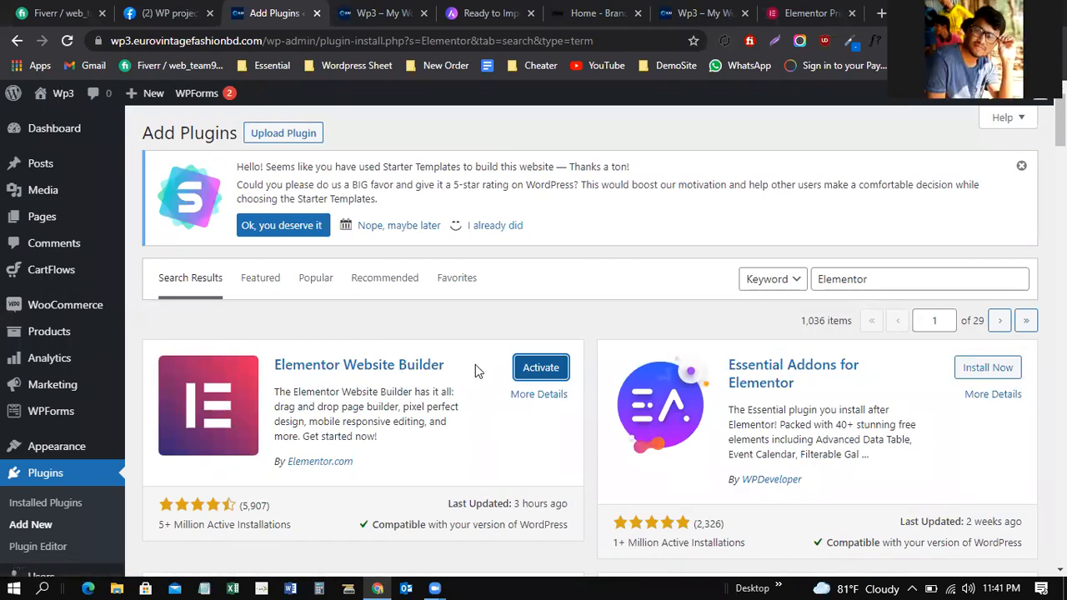
pyautogui.click(539, 373)
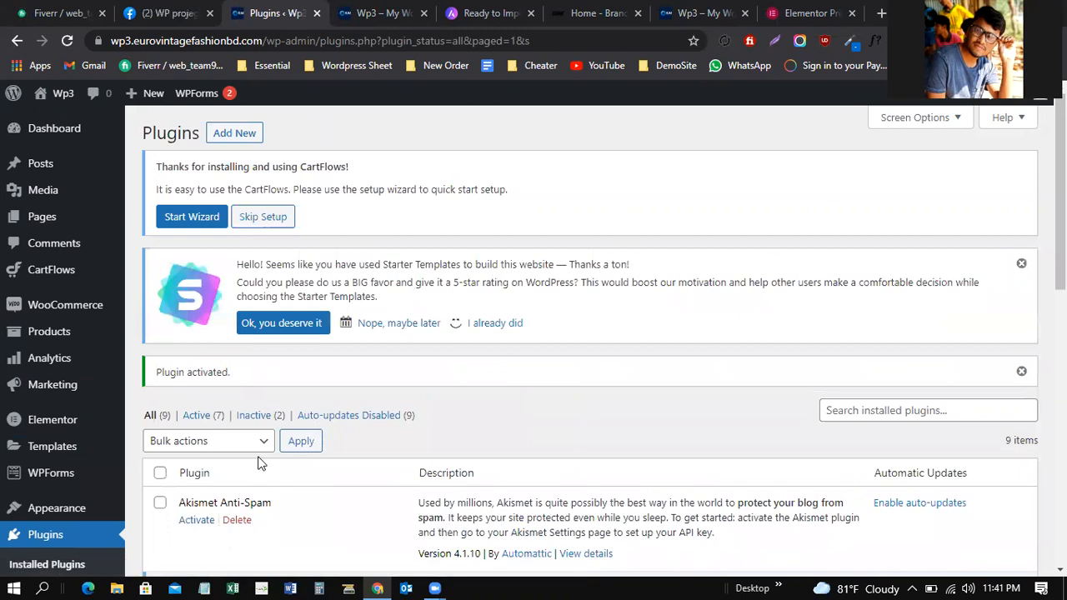
pyautogui.scroll(-1, 250, 441)
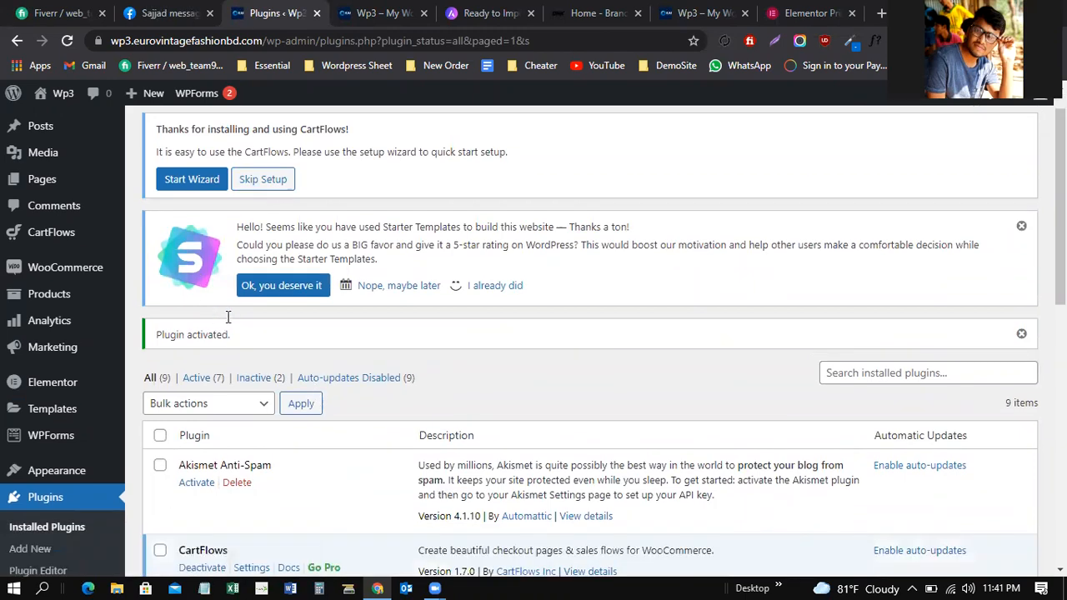
pyautogui.scroll(-1, 194, 335)
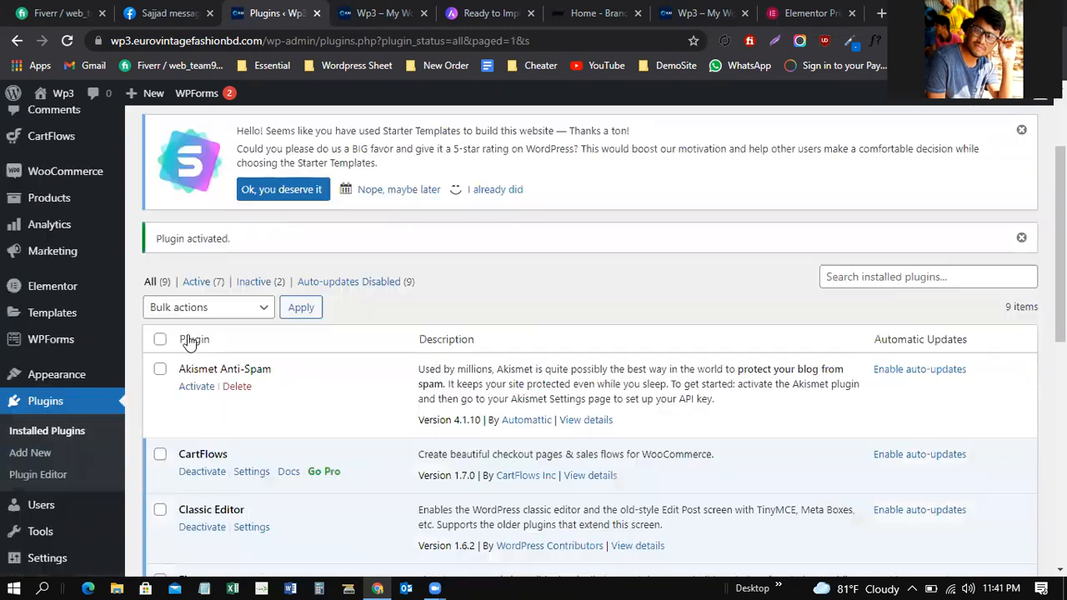
pyautogui.scroll(-2, 291, 346)
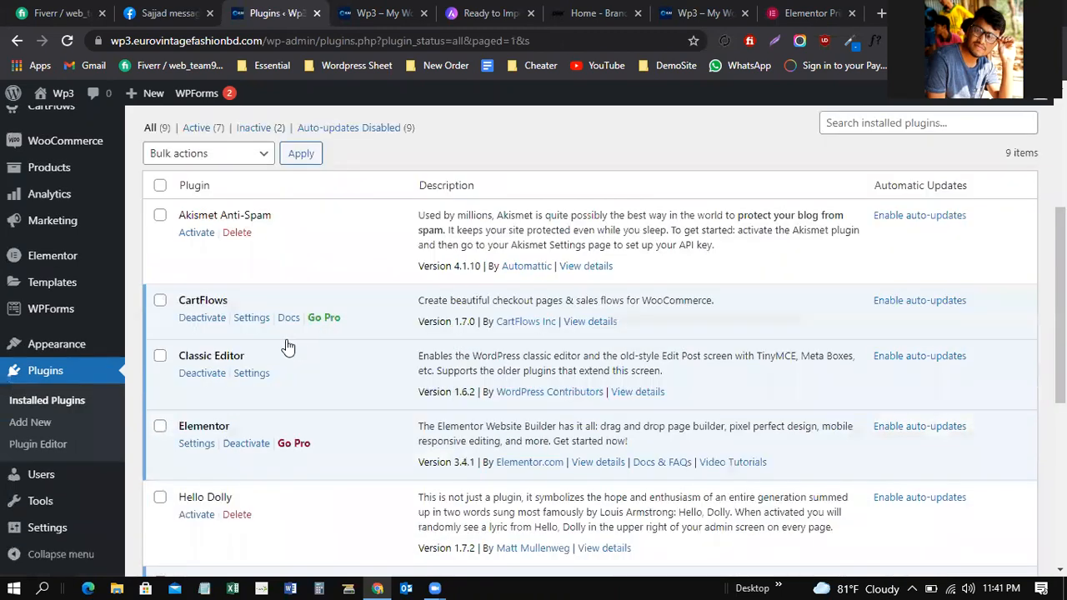
pyautogui.scroll(-1, 200, 350)
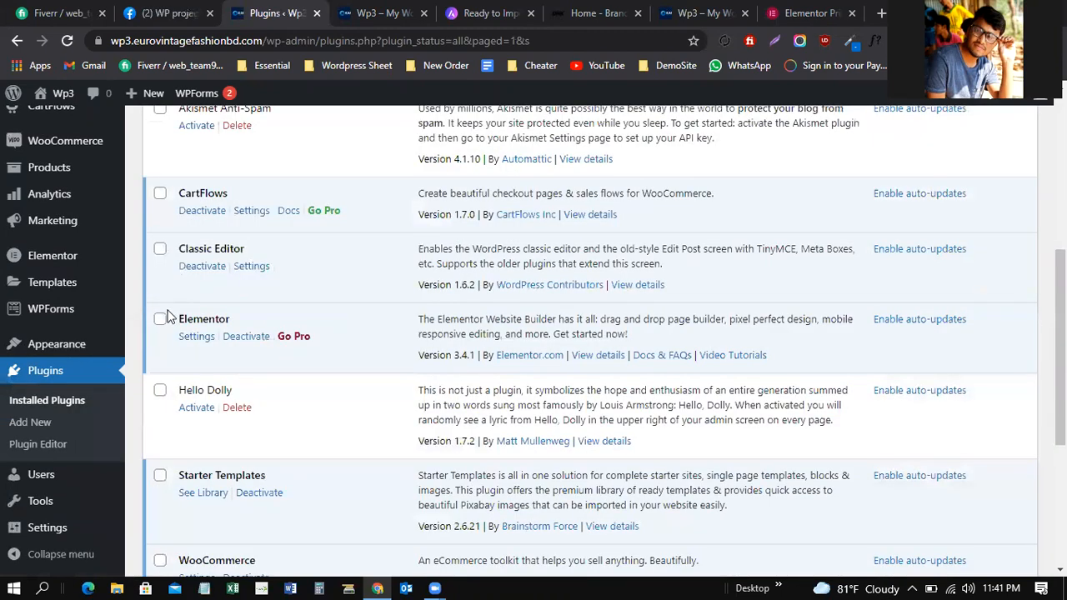